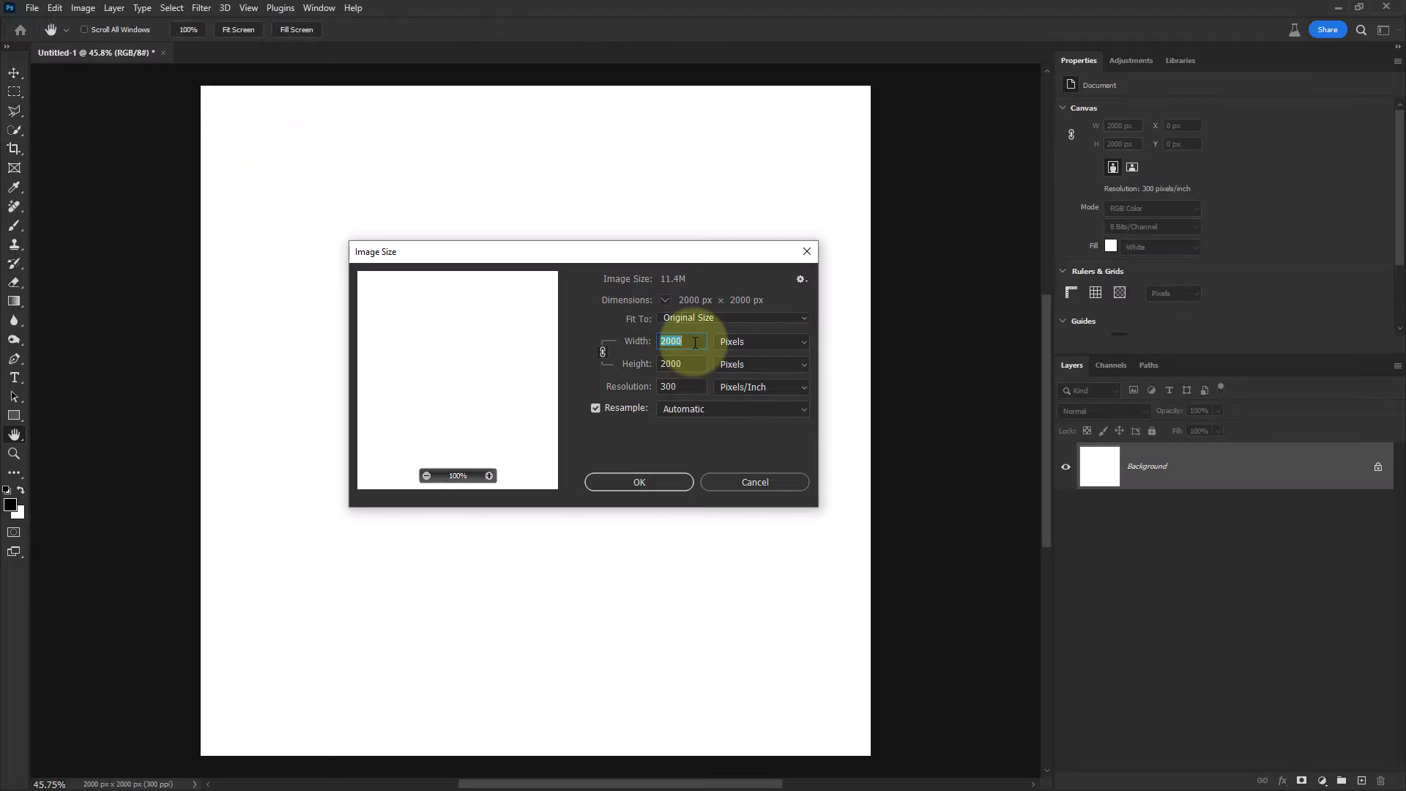
- Verify the canvas is 2000 × 2000 px at 300 pixels/inch and accept the Image Size settings
{"action": "left_click", "coordinate": [696, 363]}
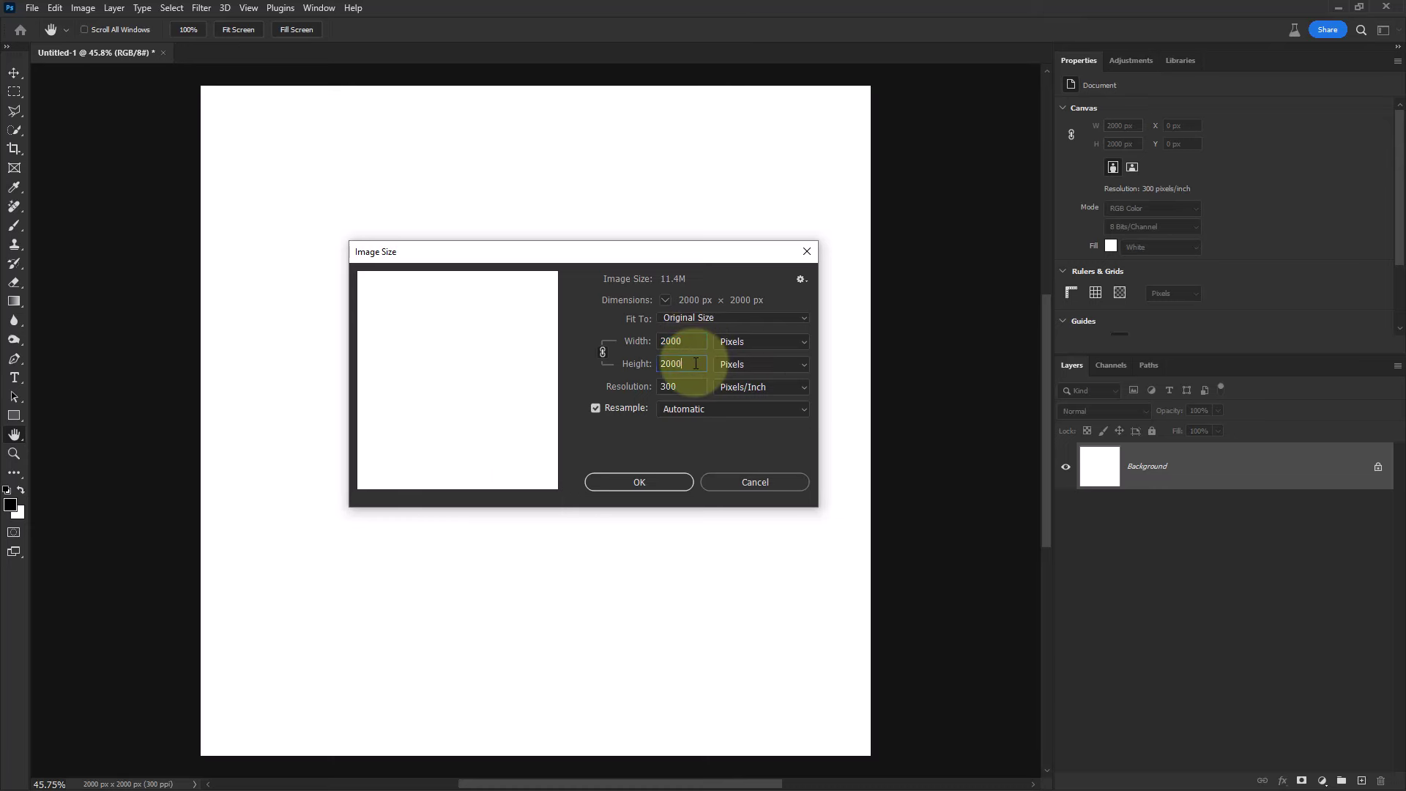
{"action": "left_click", "coordinate": [696, 386]}
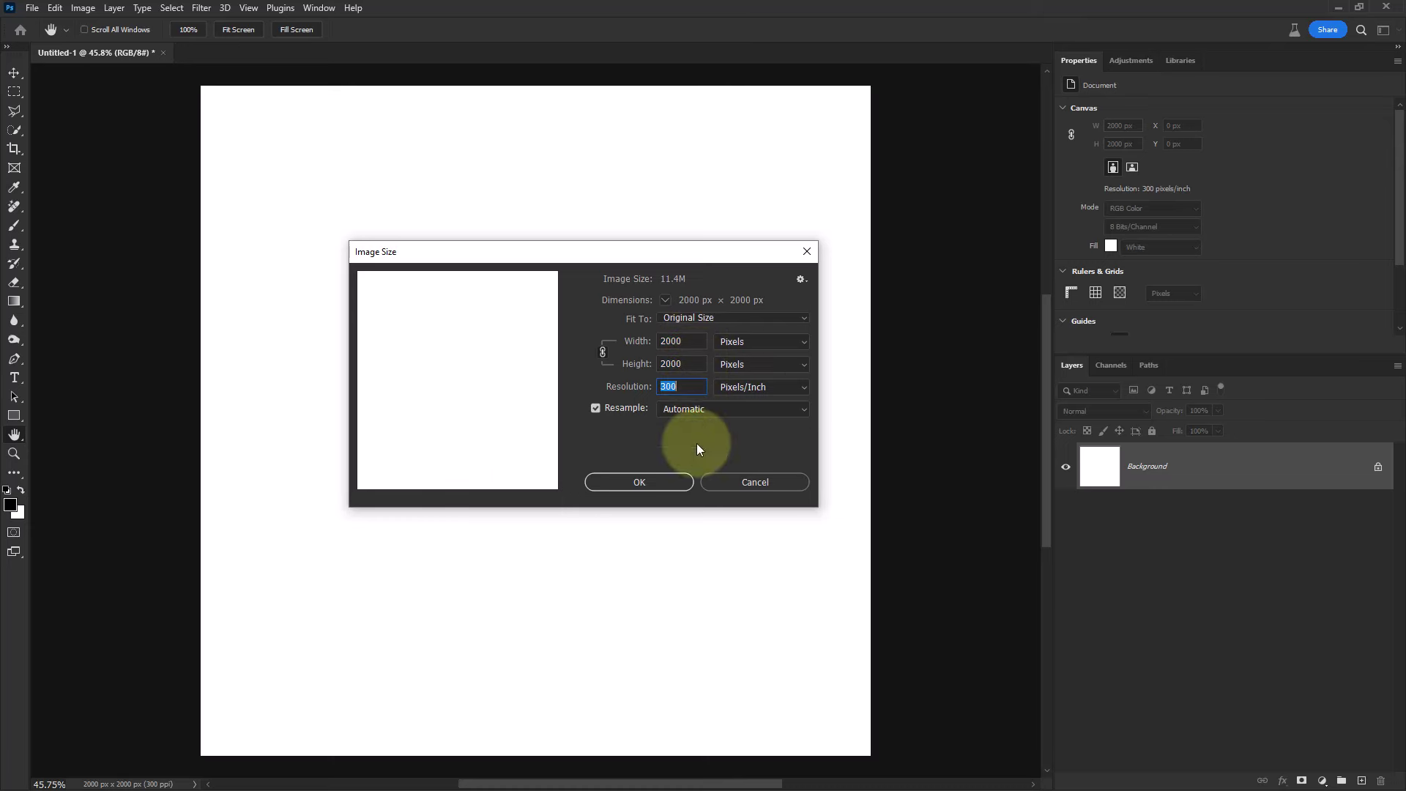
{"action": "left_click", "coordinate": [740, 481]}
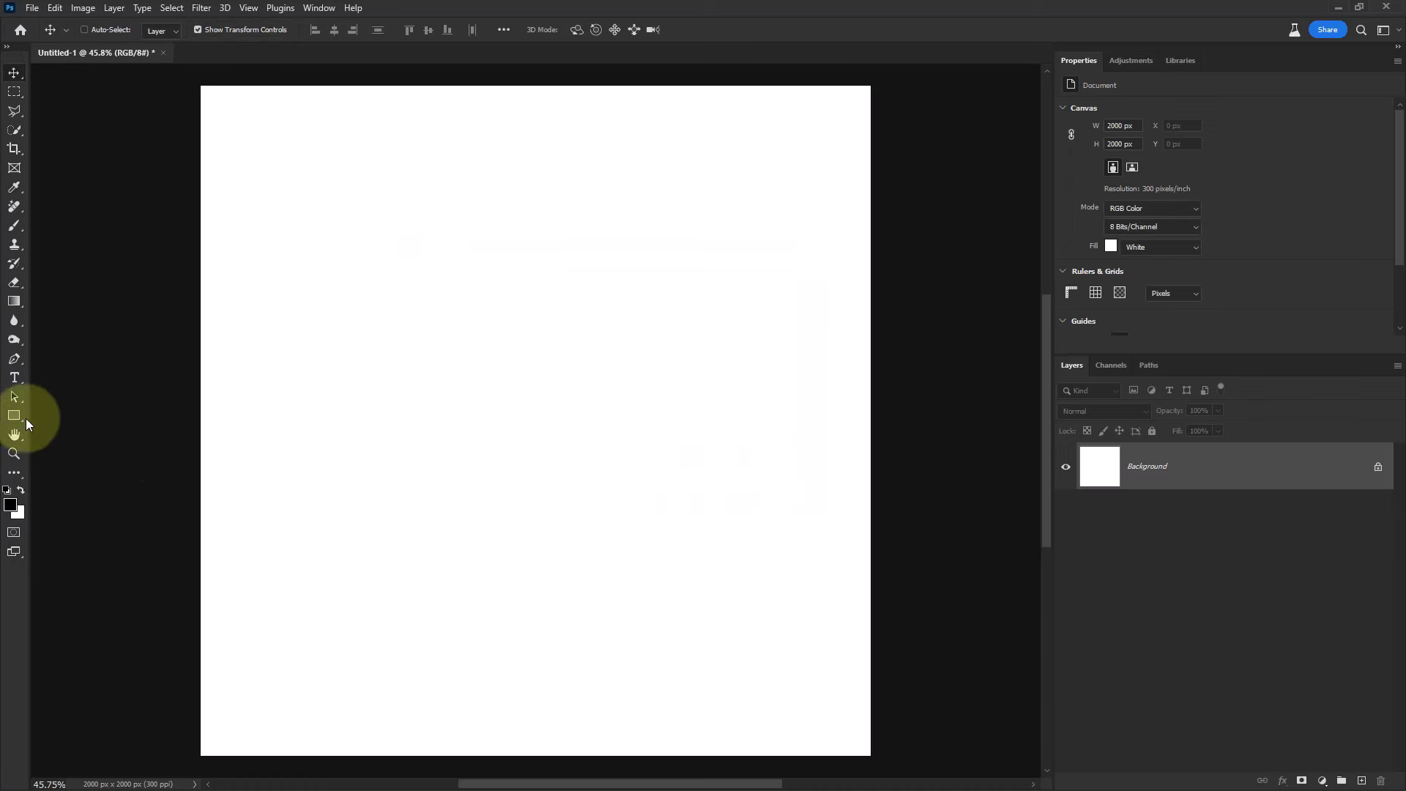
- Type a black letter P in Franklin Gothic Demi on the canvas
{"action": "left_click", "coordinate": [14, 378]}
{"action": "left_click", "coordinate": [53, 379]}
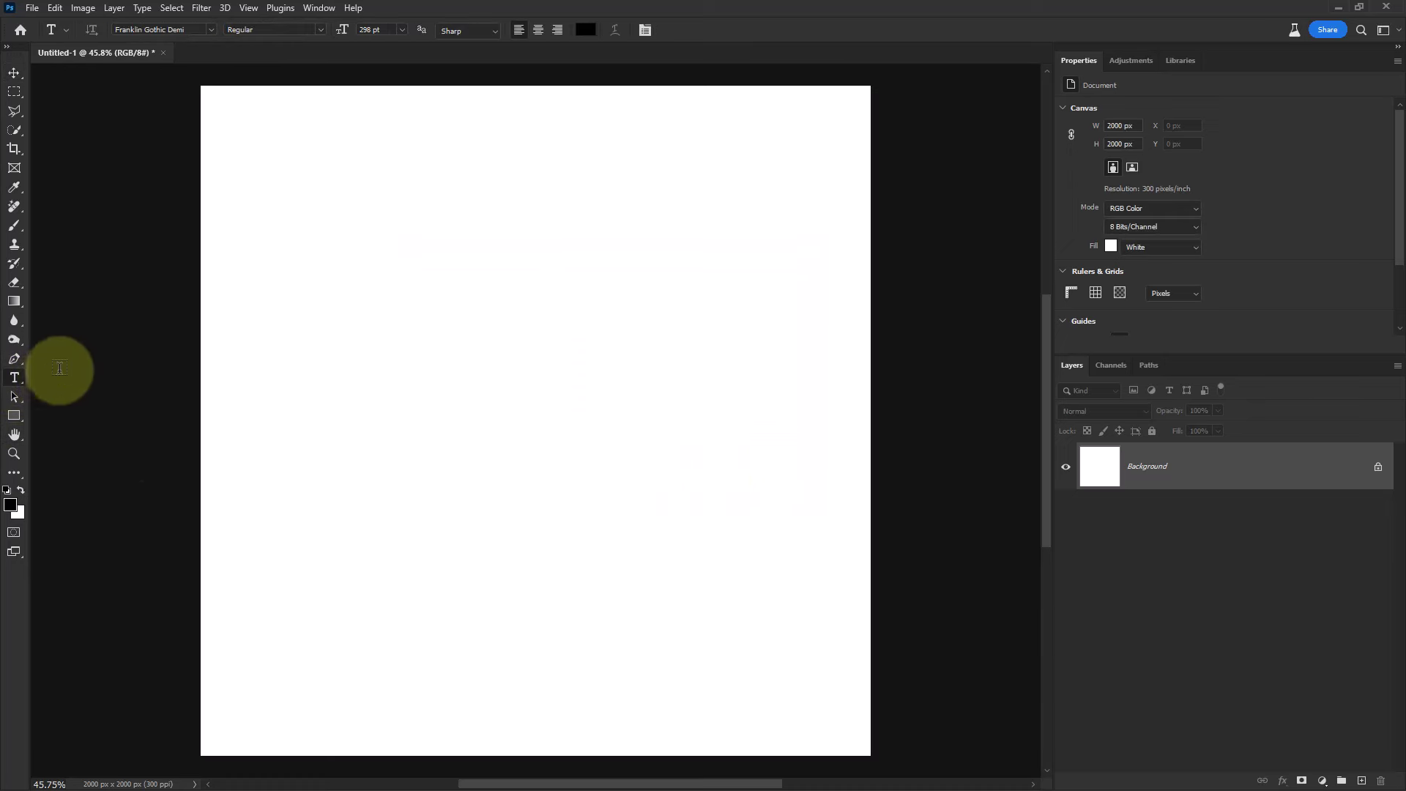
{"action": "left_click", "coordinate": [211, 29]}
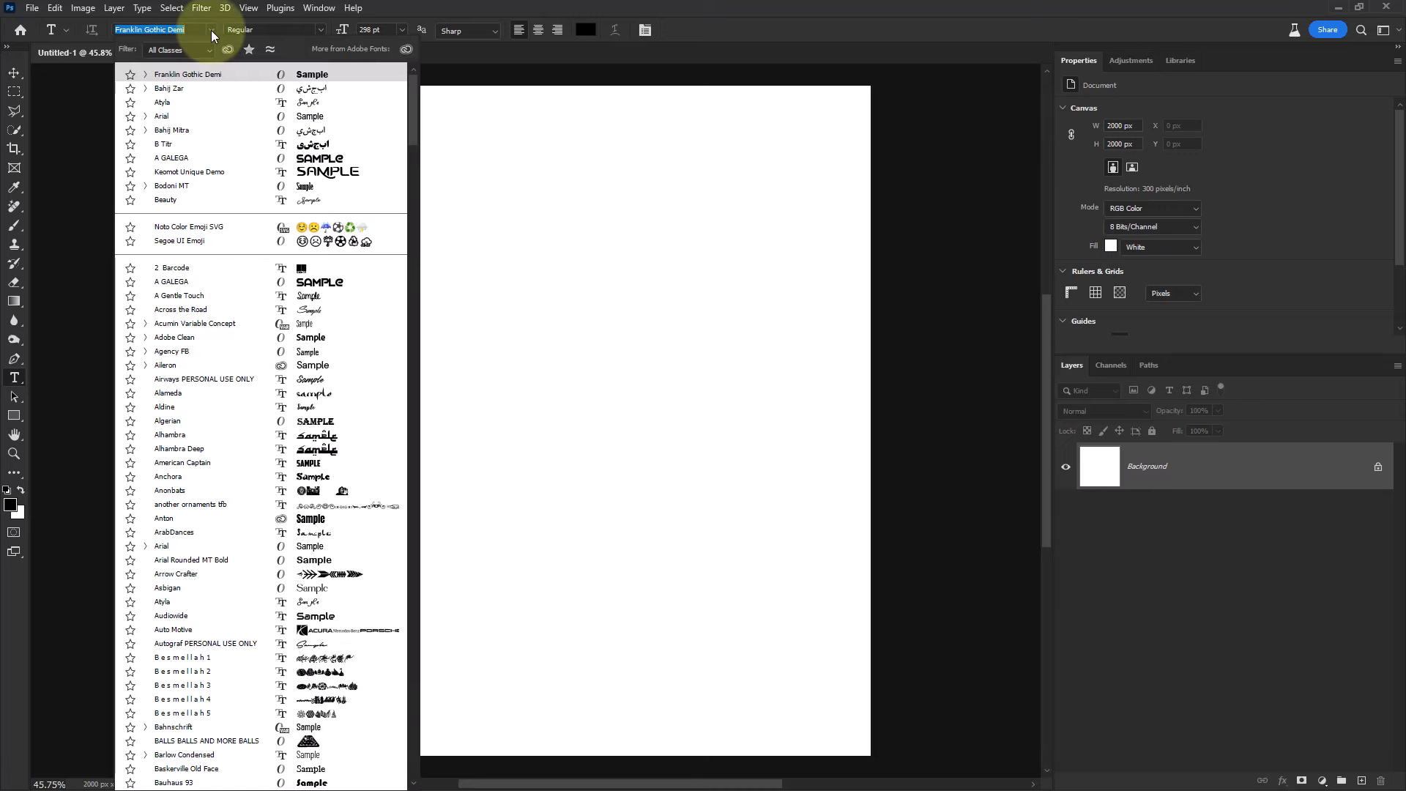
{"action": "left_click", "coordinate": [228, 77]}
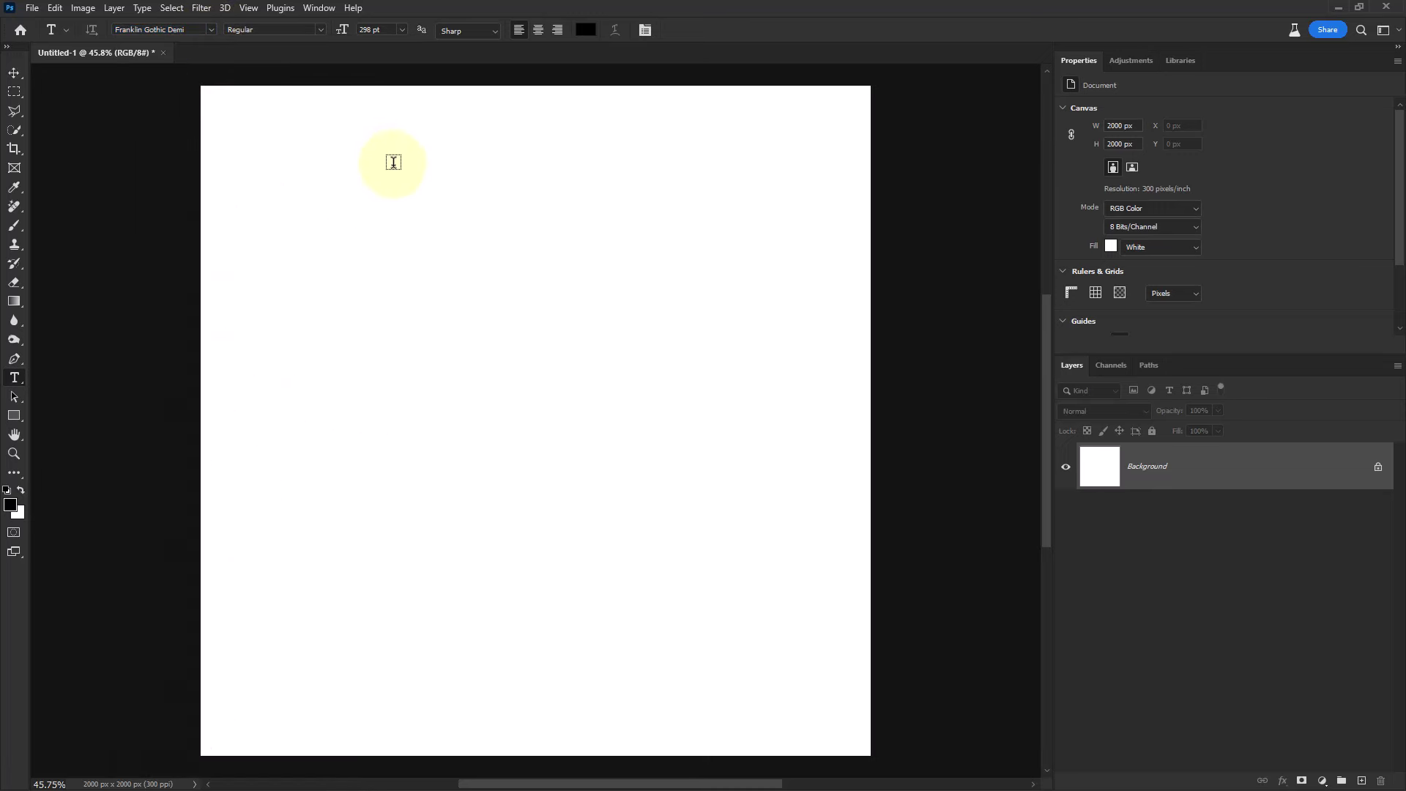
{"action": "left_click", "coordinate": [531, 422]}
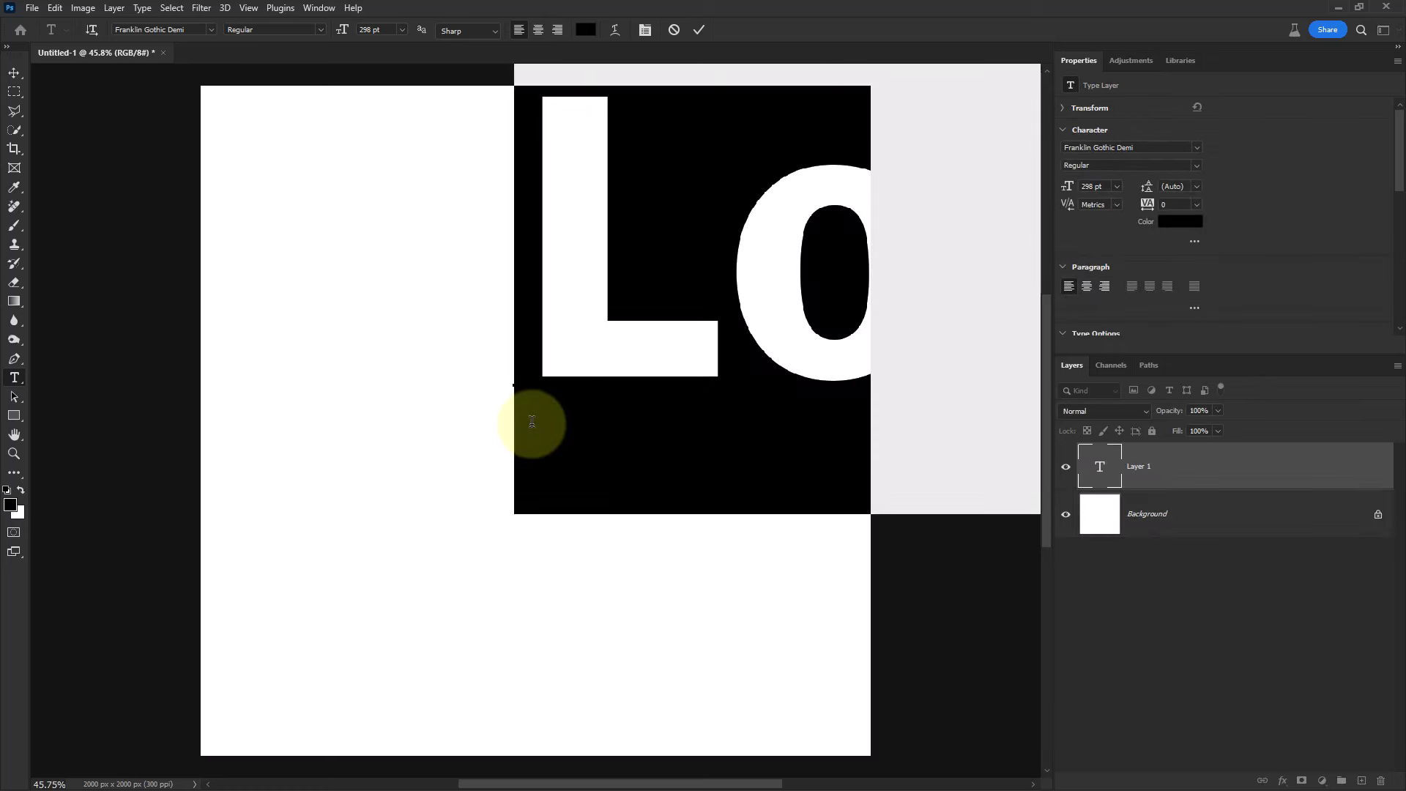
{"action": "type", "text": "P"}
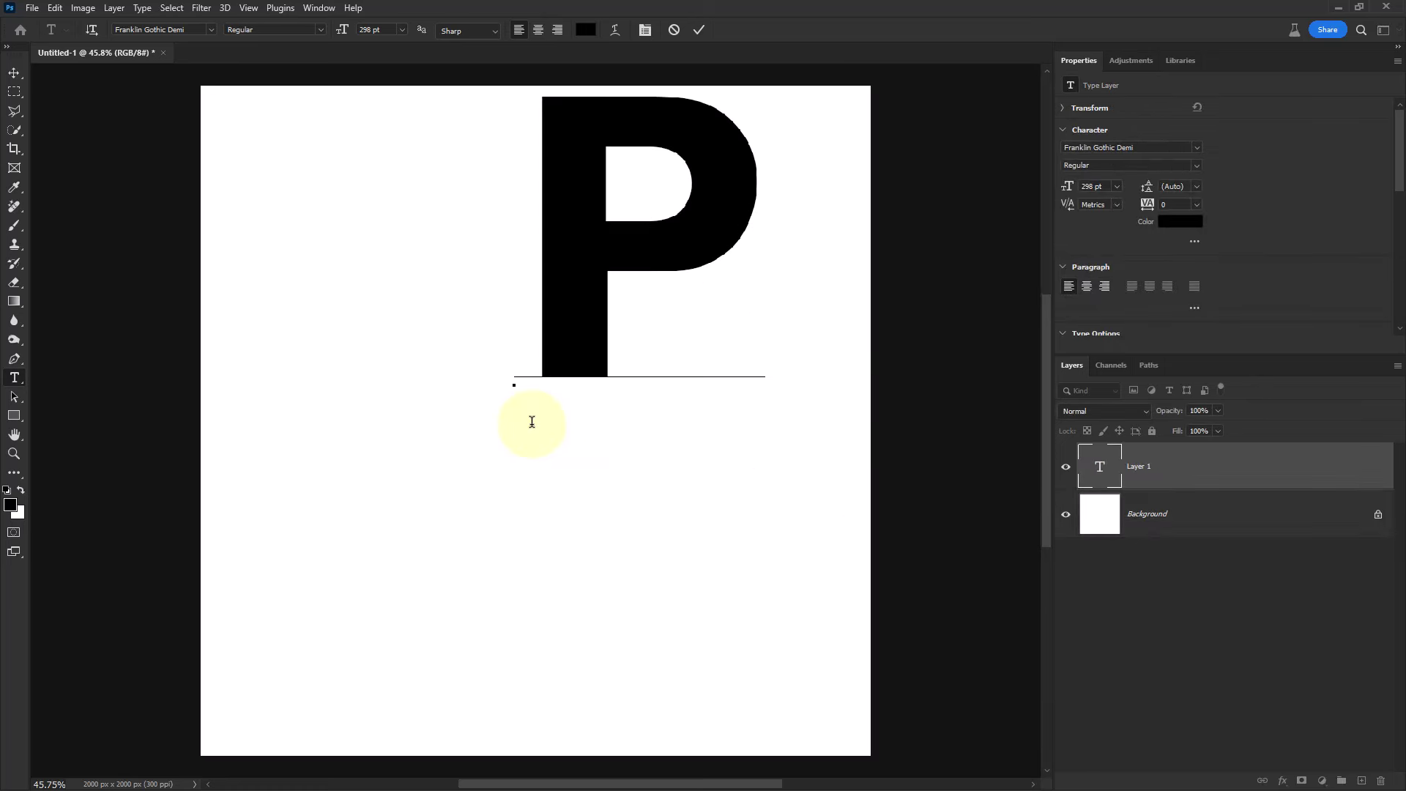
{"action": "left_click", "coordinate": [699, 29]}
- Move the letter P toward the centre of the canvas
{"action": "key", "text": "v"}
{"action": "mouse_move", "coordinate": [700, 242]}
{"action": "left_mouse_down"}
{"action": "mouse_move", "coordinate": [608, 448]}
{"action": "mouse_move", "coordinate": [593, 446]}
{"action": "mouse_move", "coordinate": [596, 416]}
{"action": "left_mouse_up"}
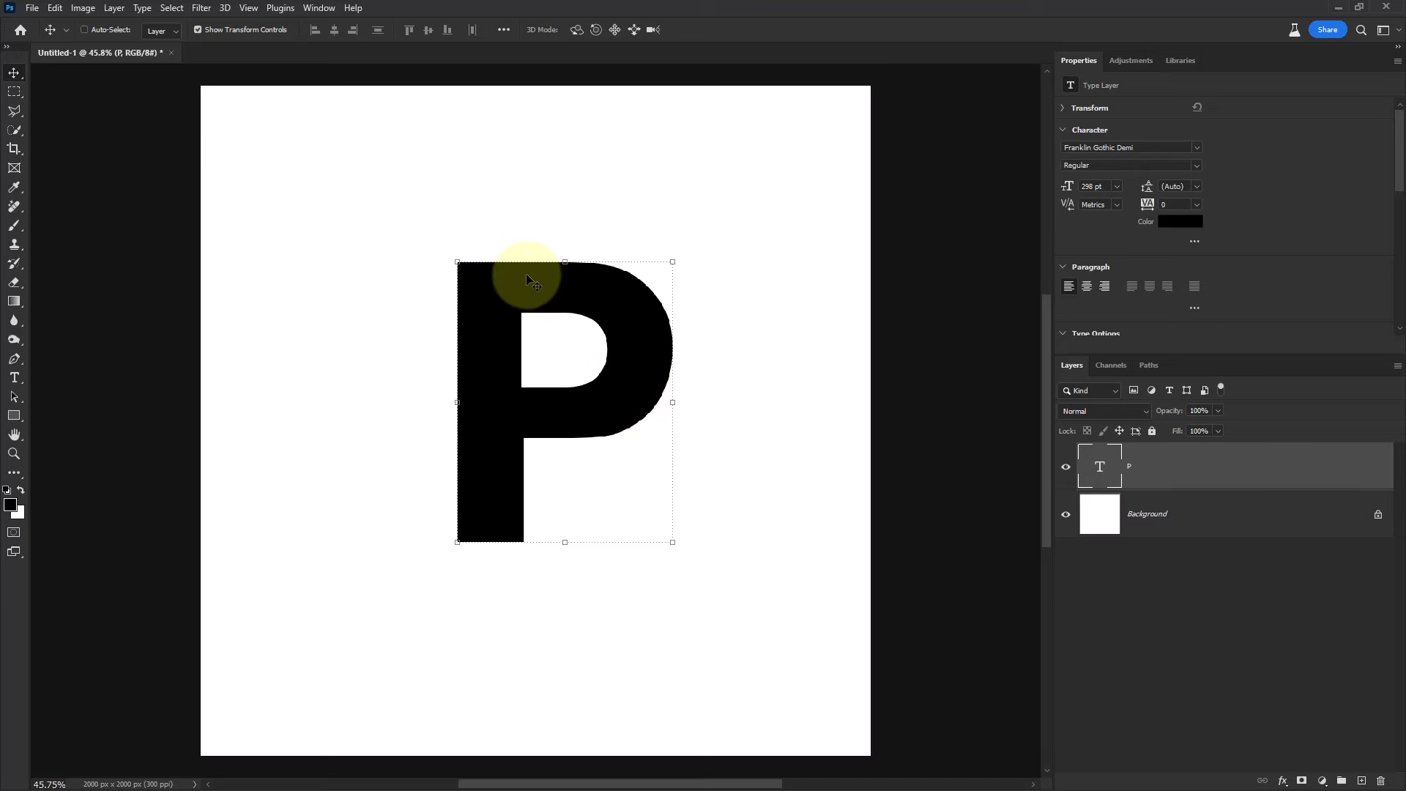
{"action": "key", "text": "alt+Tab"}
- Place eiffel-tower-view.jpg on the canvas, flipped horizontally at 80% opacity
{"action": "mouse_move", "coordinate": [674, 264]}
{"action": "left_mouse_down"}
{"action": "mouse_move", "coordinate": [318, 396]}
{"action": "mouse_move", "coordinate": [329, 386]}
{"action": "left_mouse_up"}
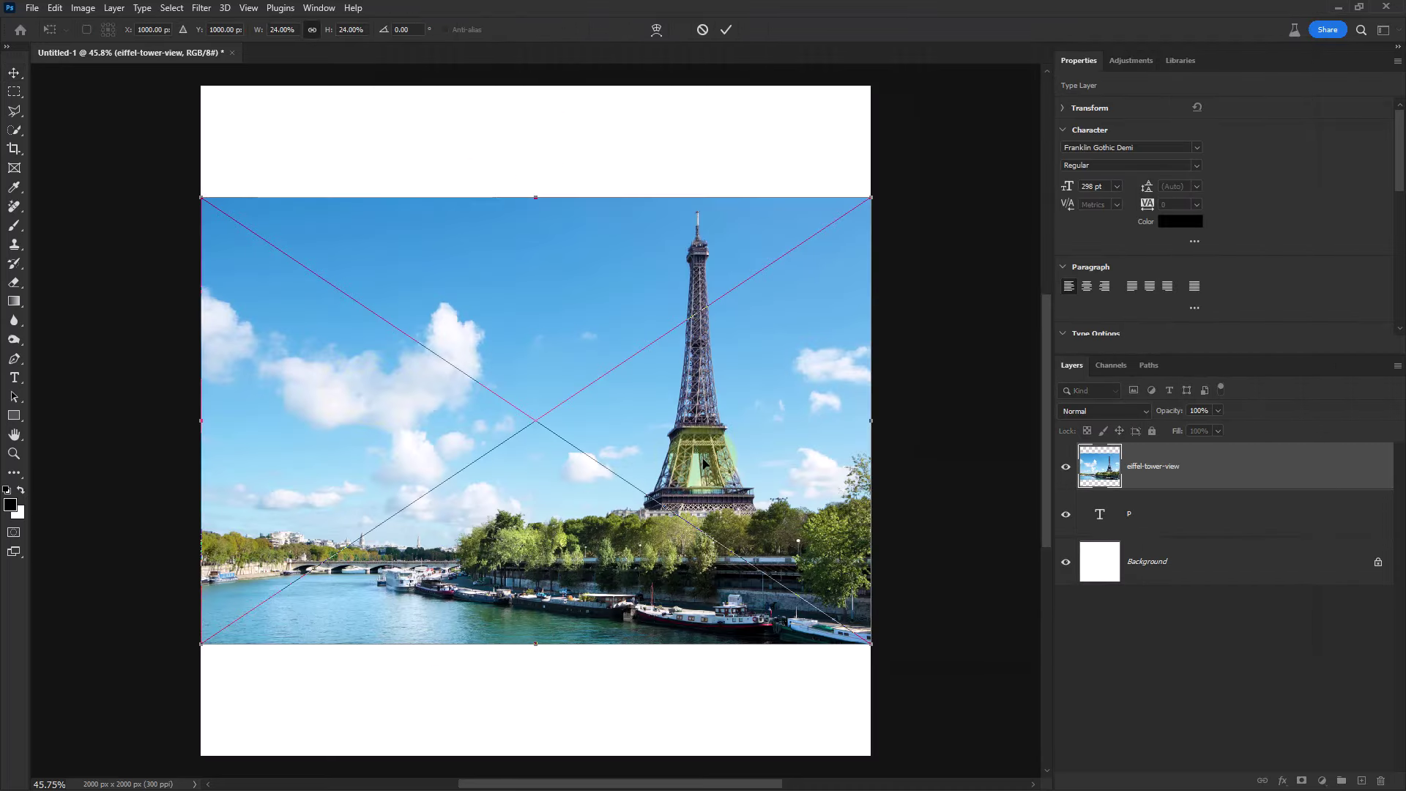
{"action": "right_click", "coordinate": [696, 429]}
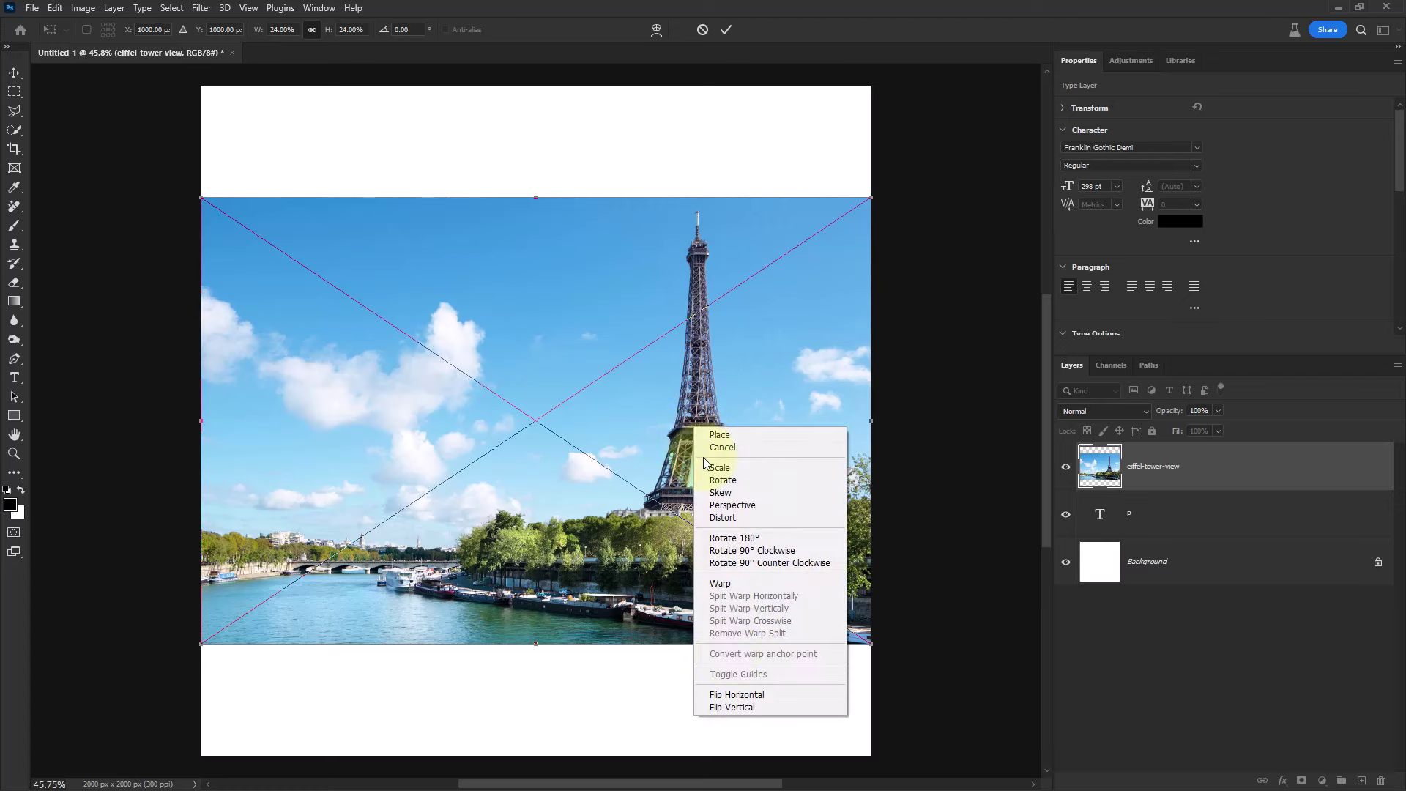
{"action": "left_click", "coordinate": [721, 696]}
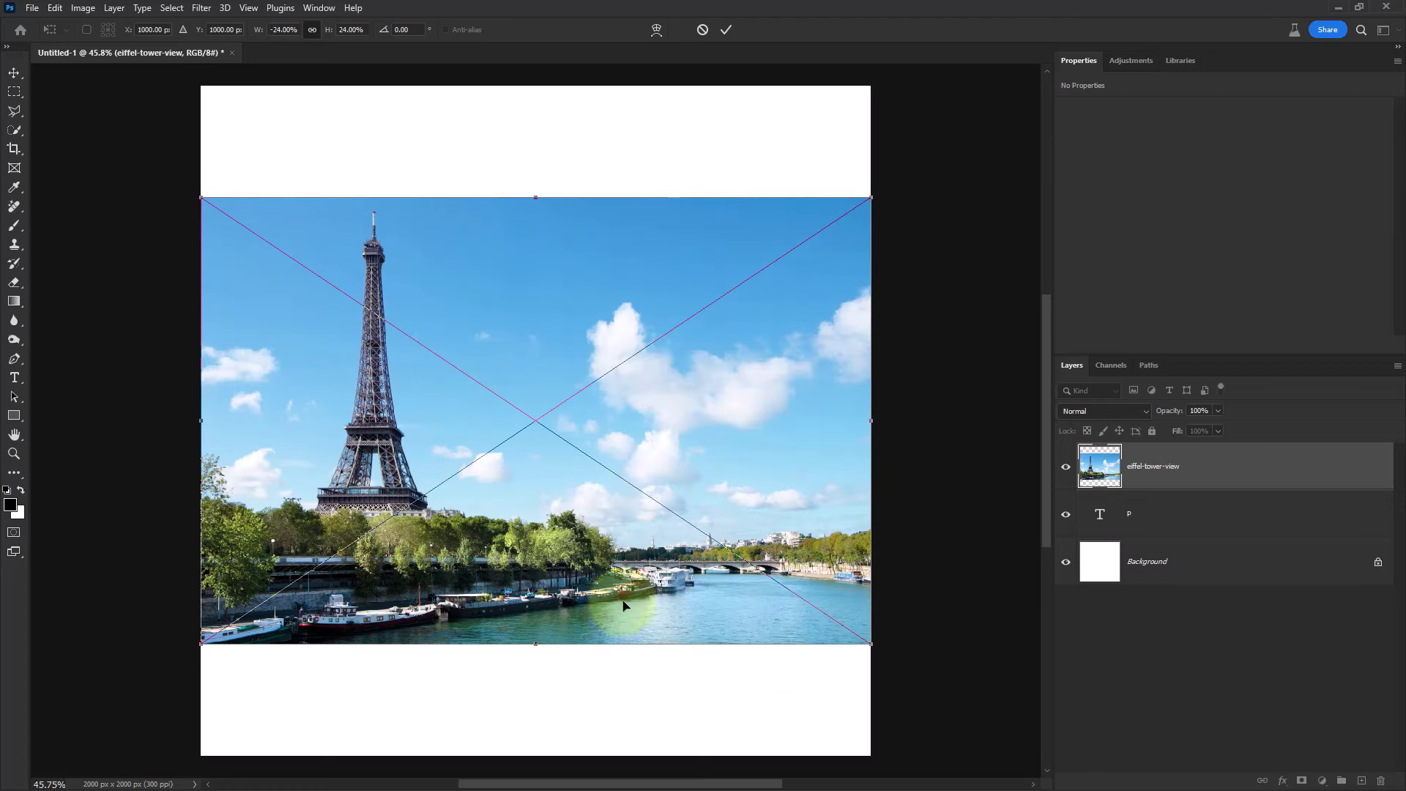
{"action": "left_click_drag", "start_coordinate": [1157, 416], "coordinate": [1148, 416]}
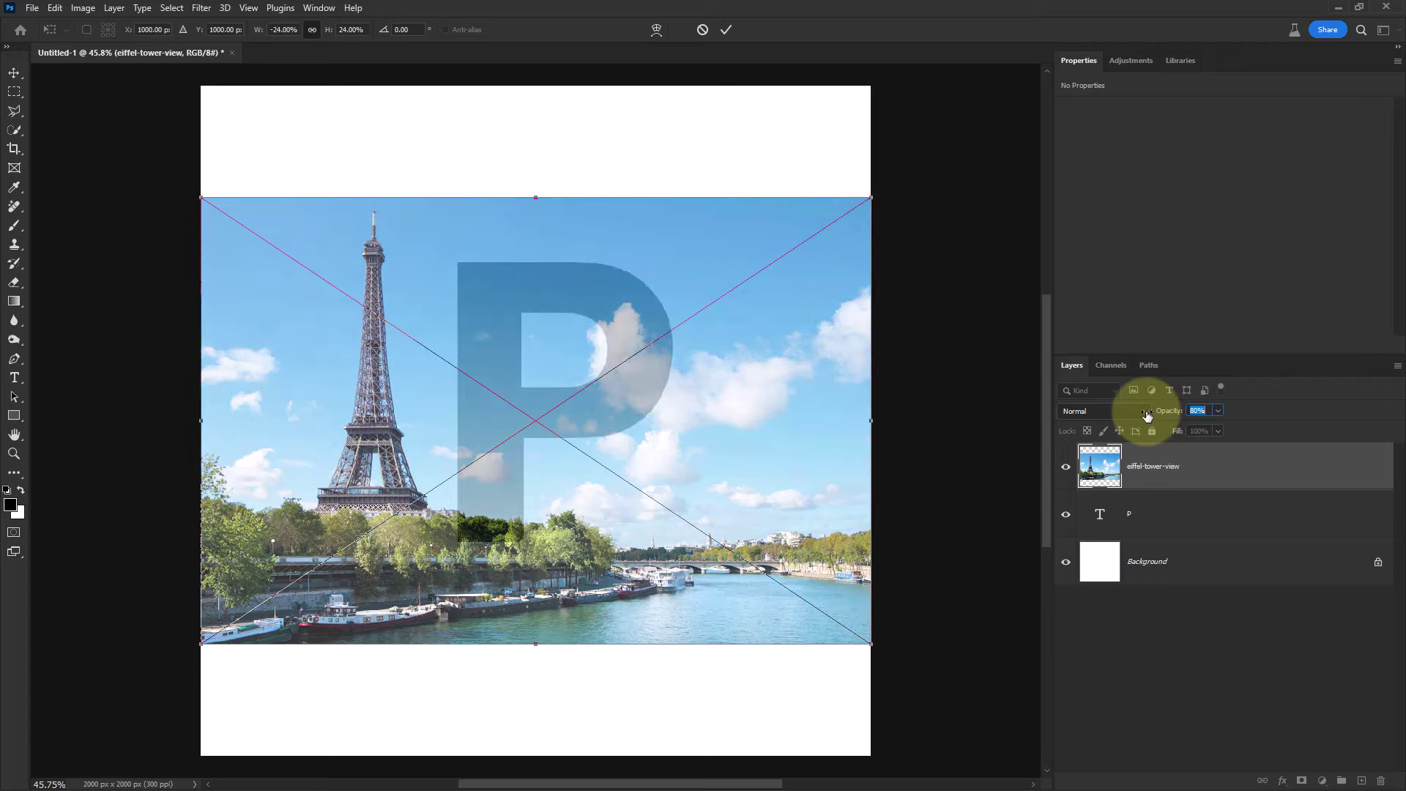
- Resize the photo to about 1483 × 988 px over the P and commit it
{"action": "left_click_drag", "start_coordinate": [445, 515], "coordinate": [557, 506]}
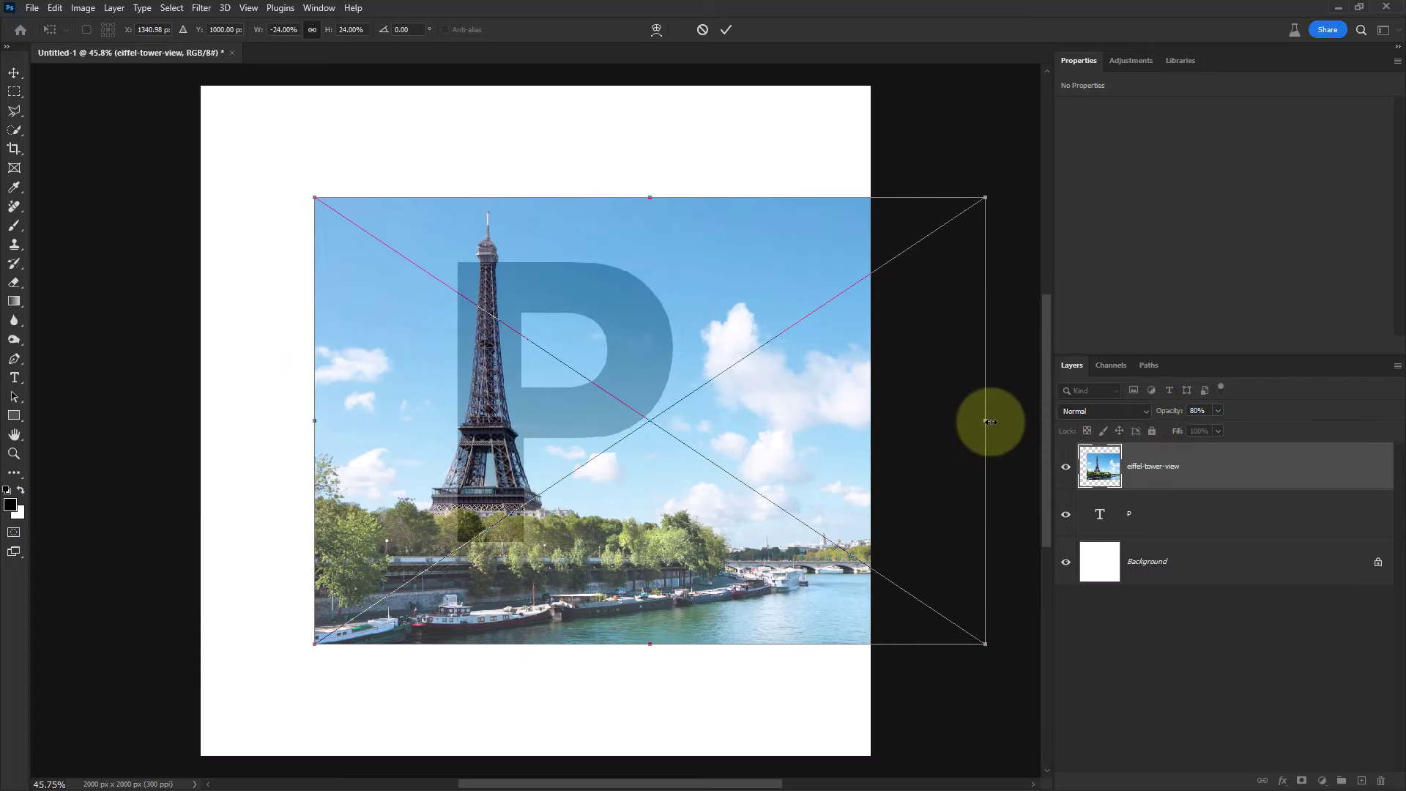
{"action": "left_click_drag", "start_coordinate": [984, 413], "coordinate": [847, 426]}
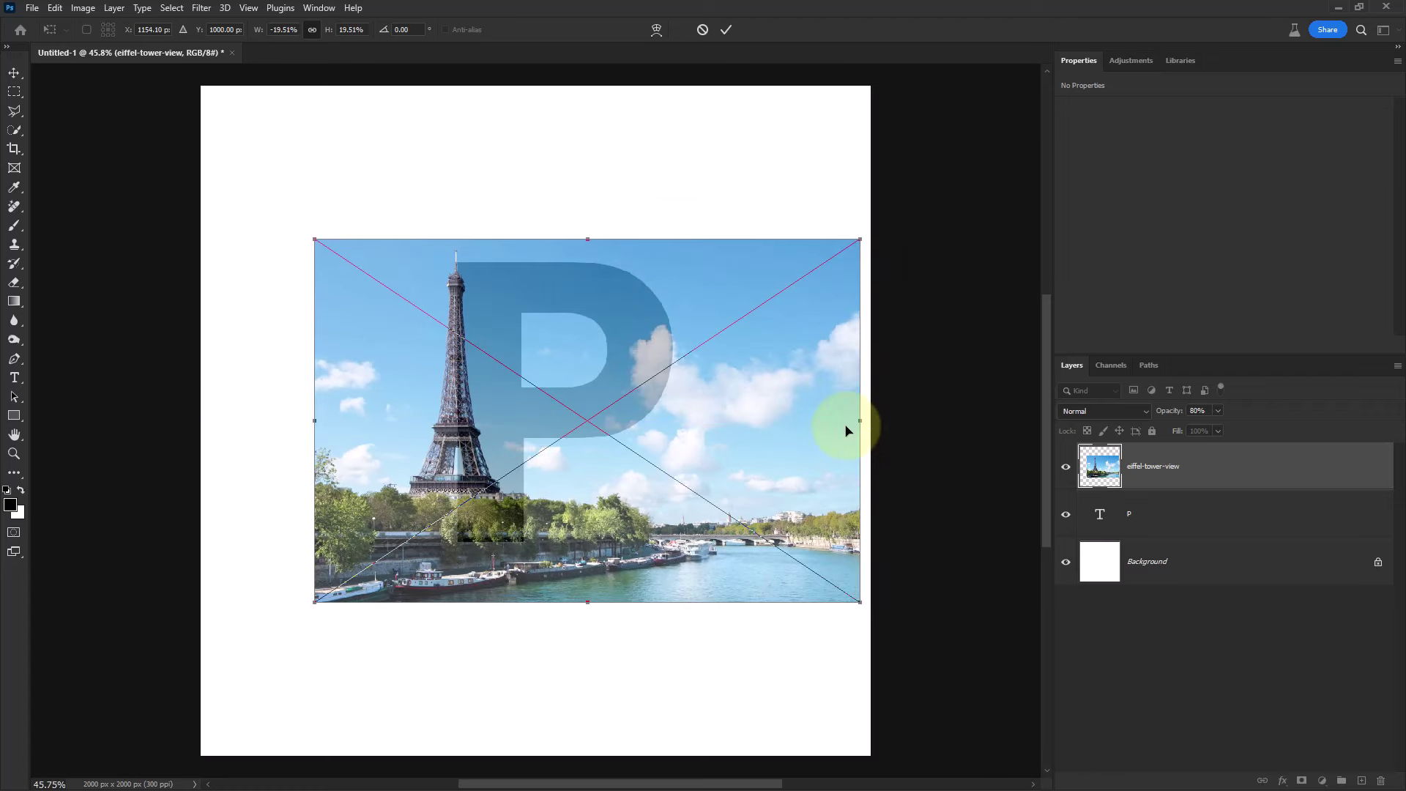
{"action": "mouse_move", "coordinate": [859, 420]}
{"action": "left_mouse_down"}
{"action": "mouse_move", "coordinate": [764, 409]}
{"action": "mouse_move", "coordinate": [762, 375]}
{"action": "left_mouse_up"}
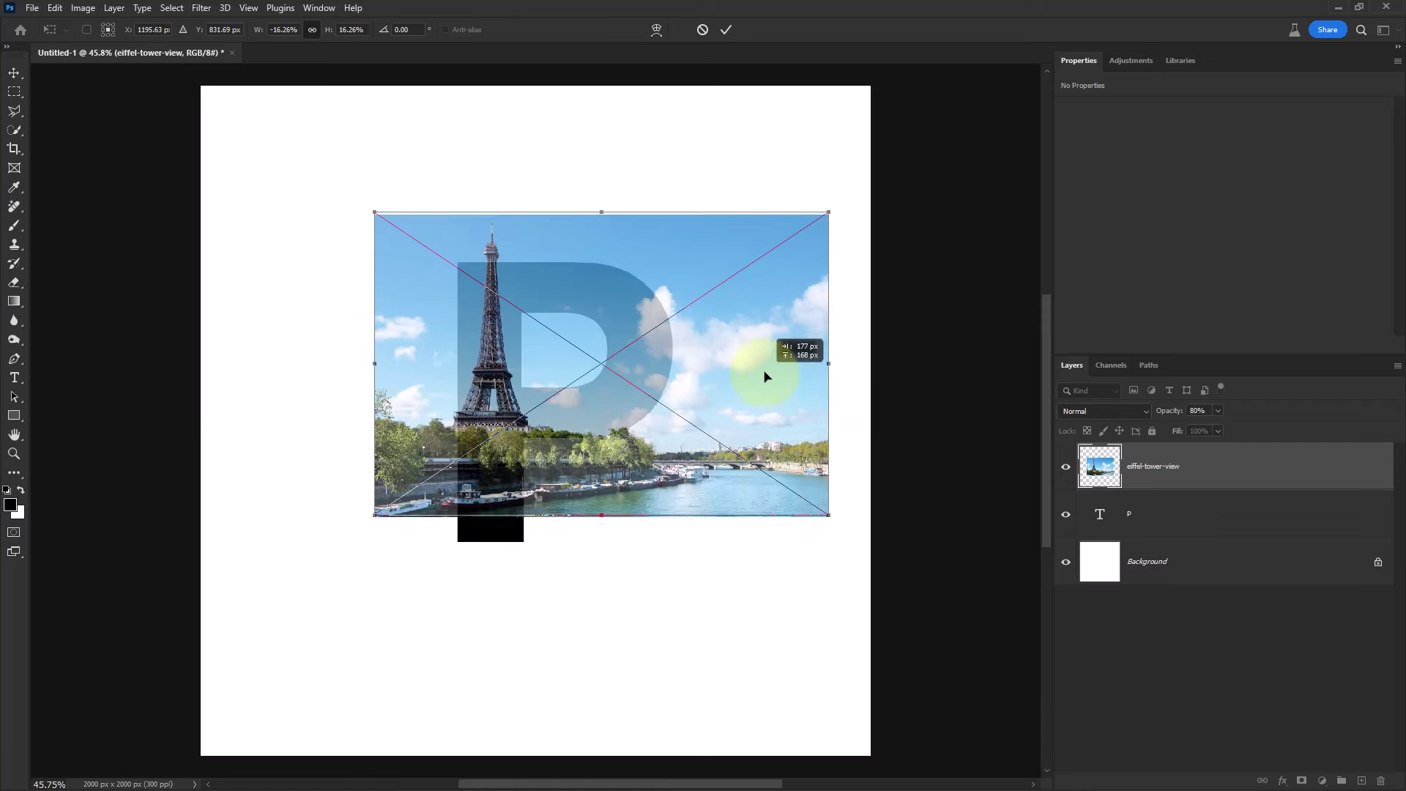
{"action": "mouse_move", "coordinate": [563, 521]}
{"action": "left_mouse_down"}
{"action": "mouse_move", "coordinate": [564, 543]}
{"action": "mouse_move", "coordinate": [595, 511]}
{"action": "left_mouse_up"}
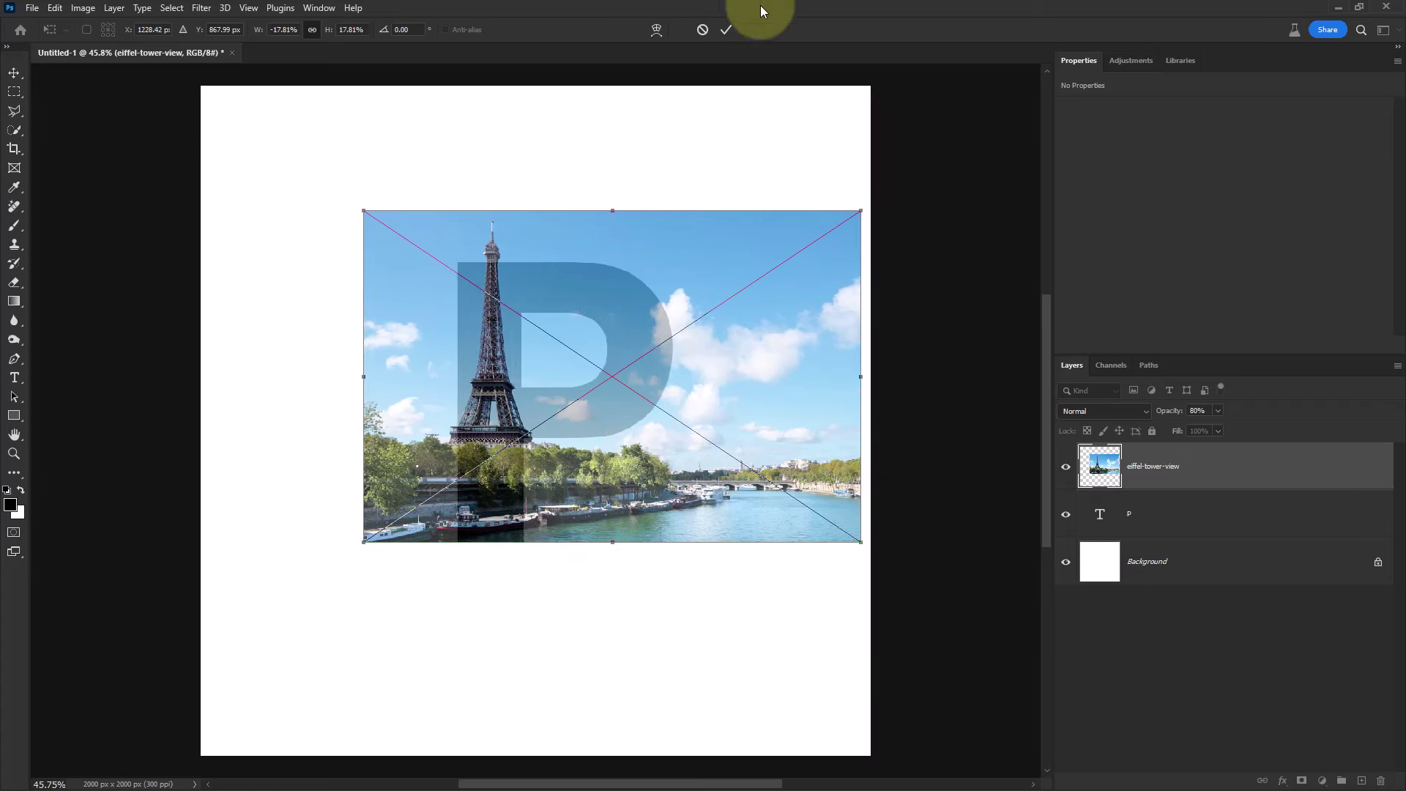
{"action": "left_click", "coordinate": [728, 29]}
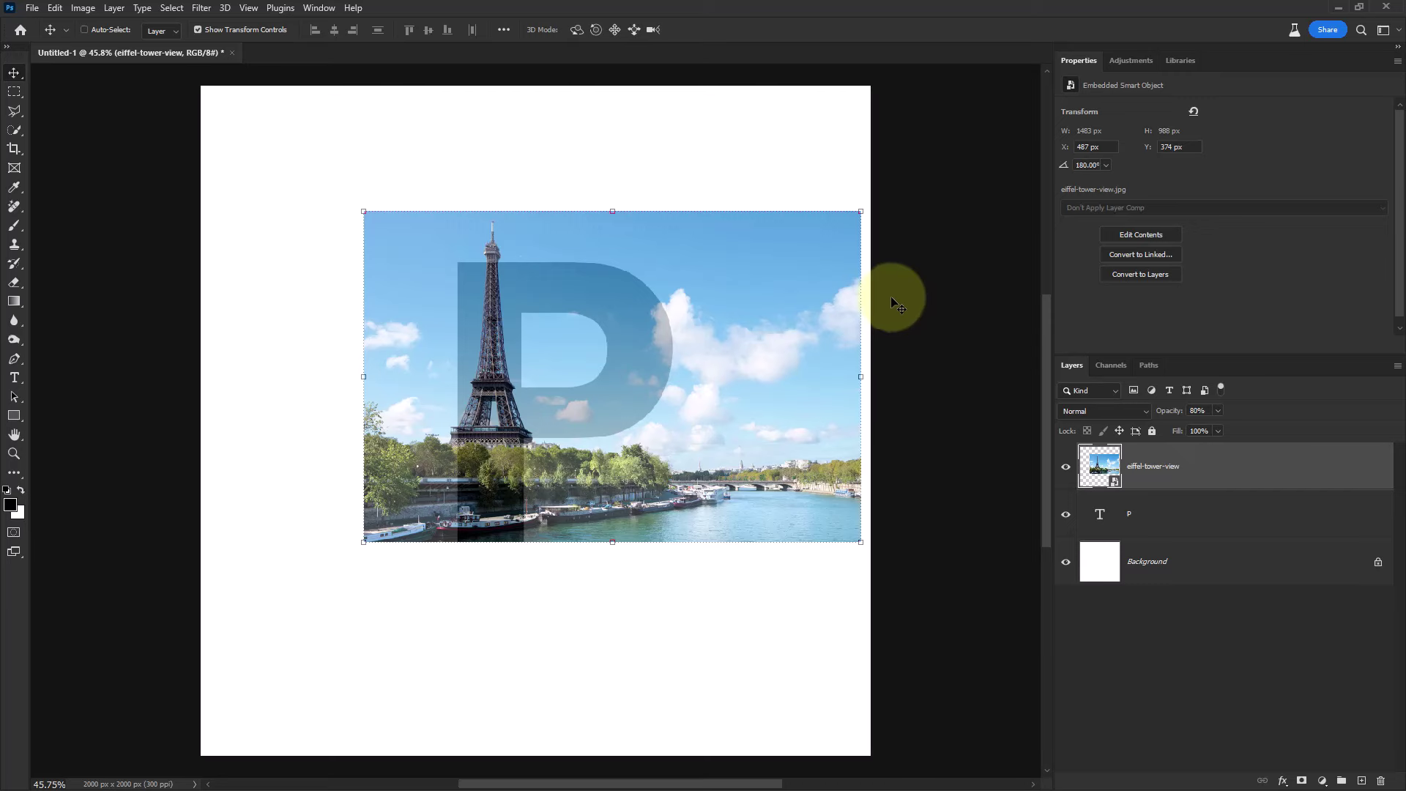
- Set the tower photo to 100% opacity, clip it into the P, and duplicate the layer
{"action": "left_click_drag", "start_coordinate": [1170, 411], "coordinate": [1293, 408]}
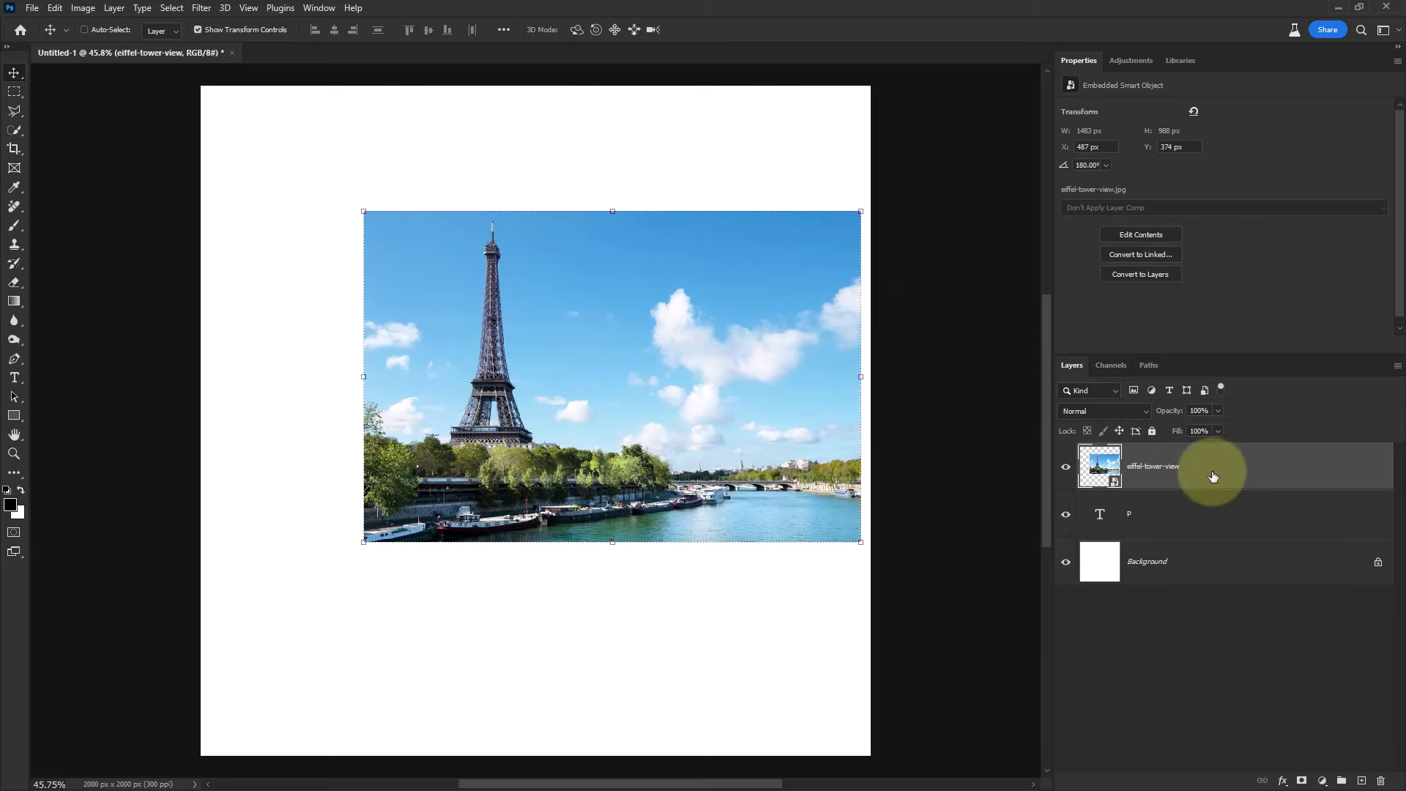
{"action": "right_click", "coordinate": [1189, 481]}
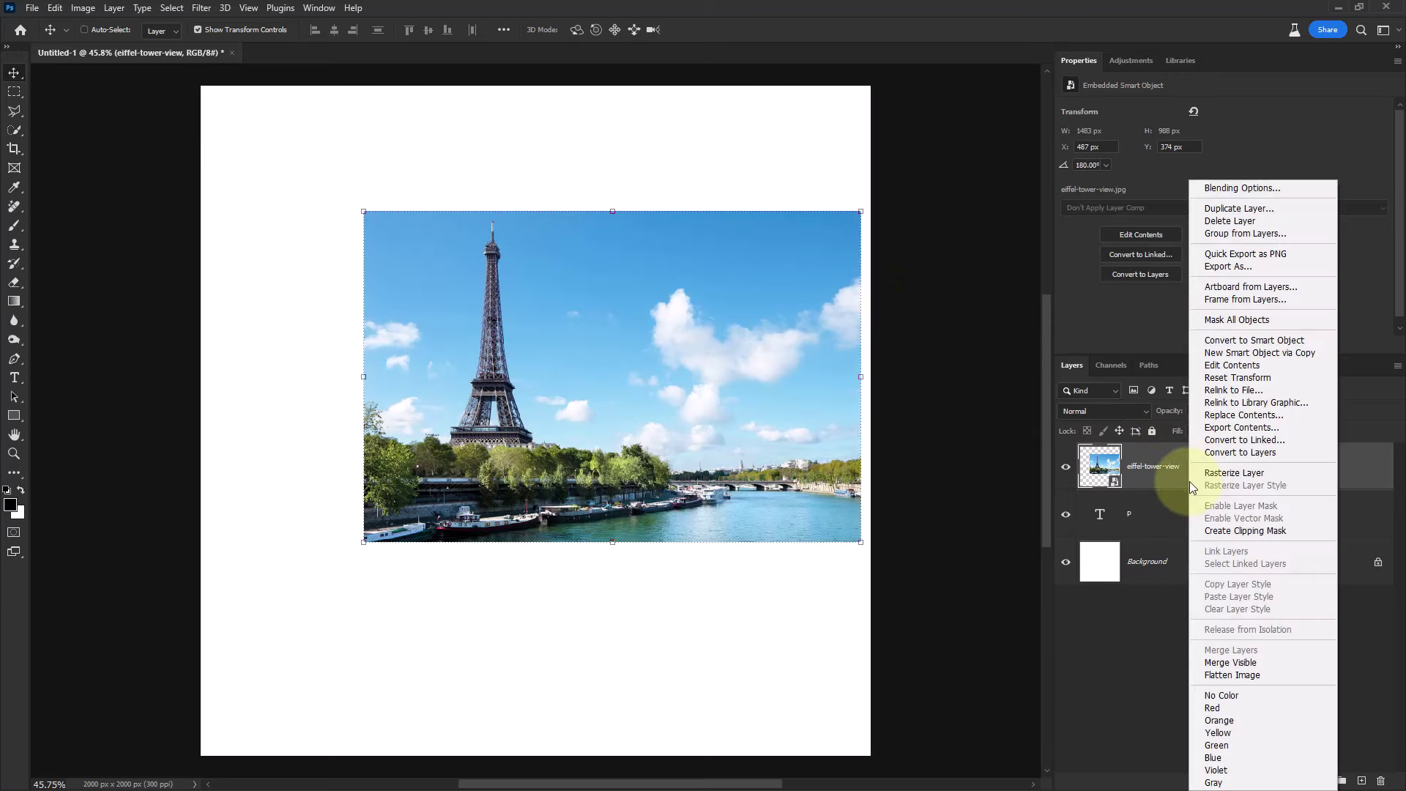
{"action": "left_click", "coordinate": [1225, 531]}
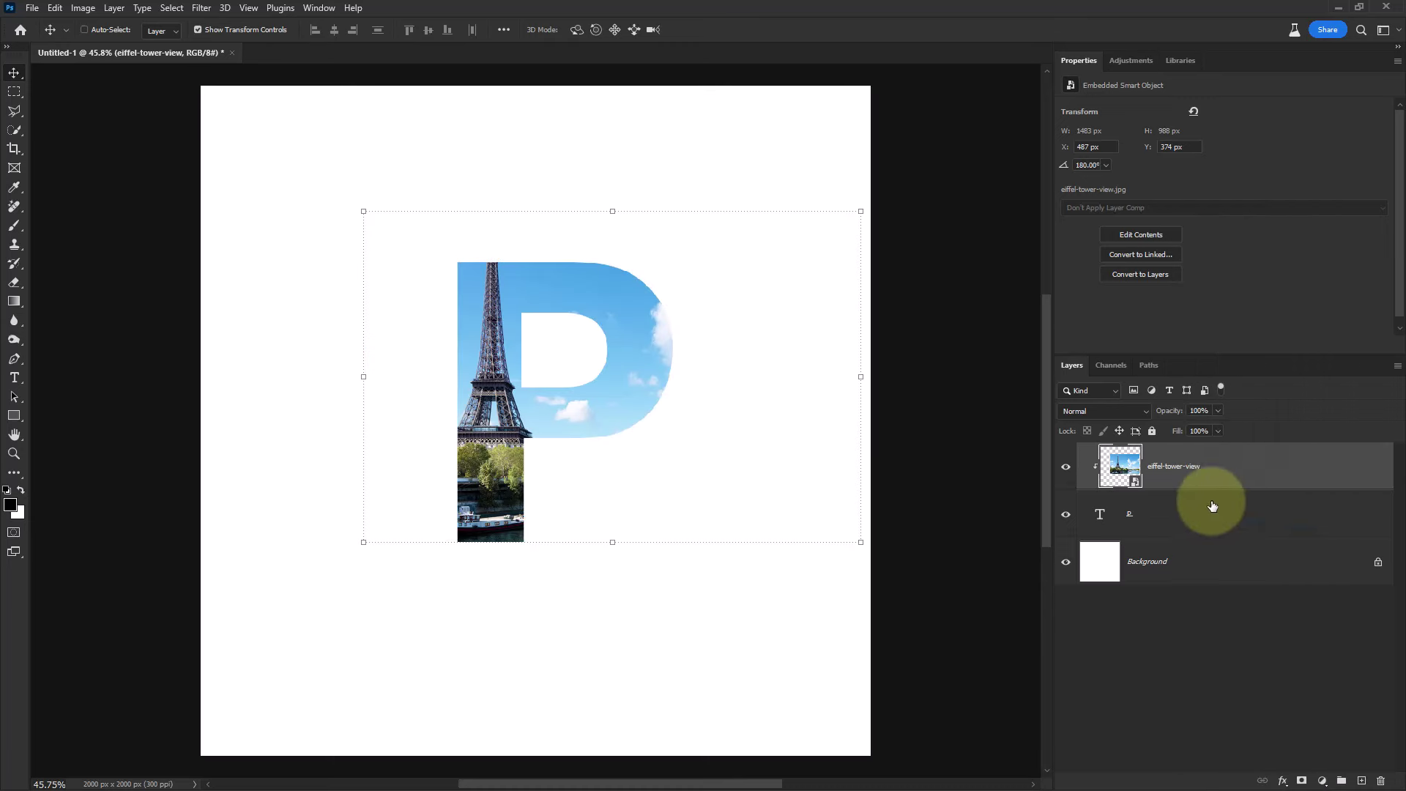
{"action": "key", "text": "ctrl+j"}
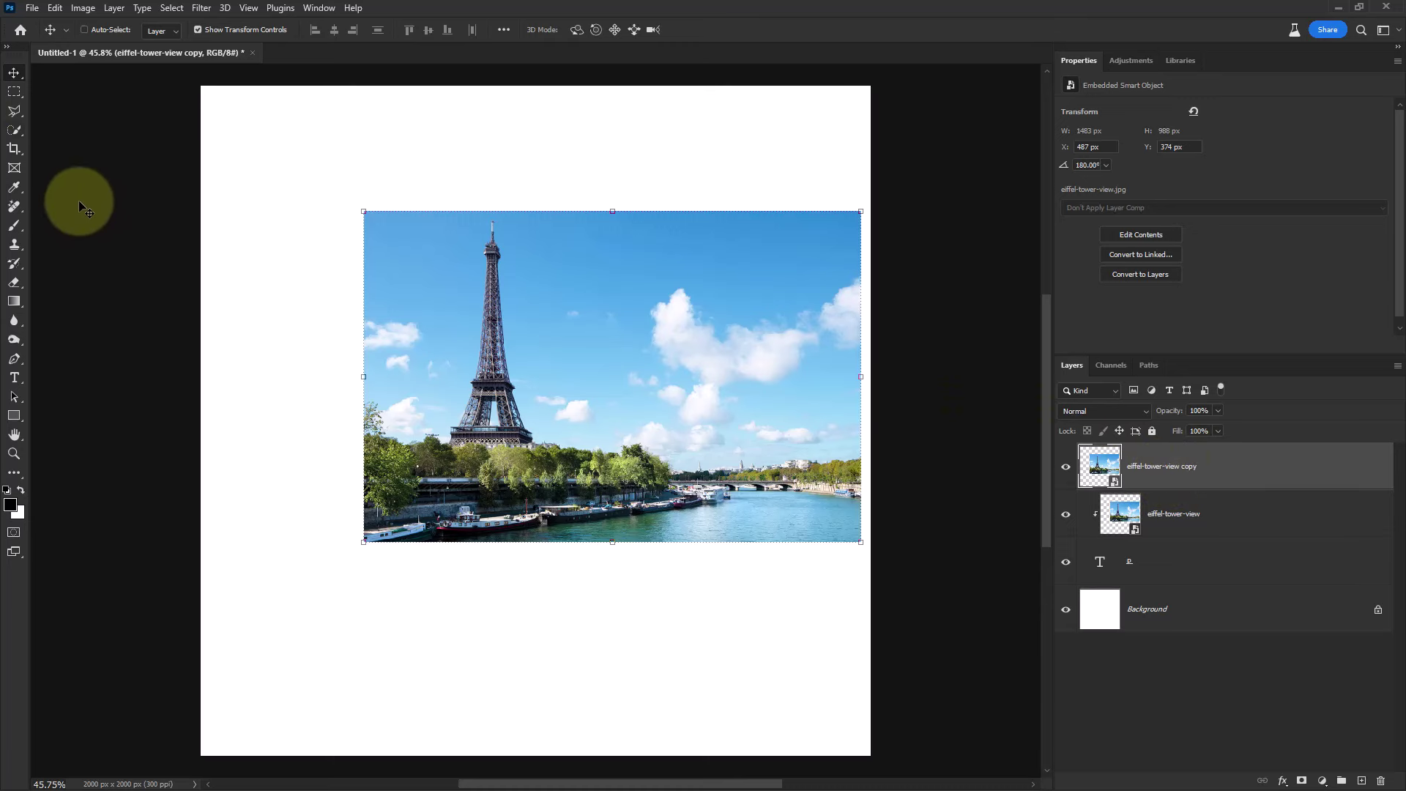
- Select the upper part of the Eiffel Tower with the Quick Selection tool
{"action": "left_click", "coordinate": [14, 130]}
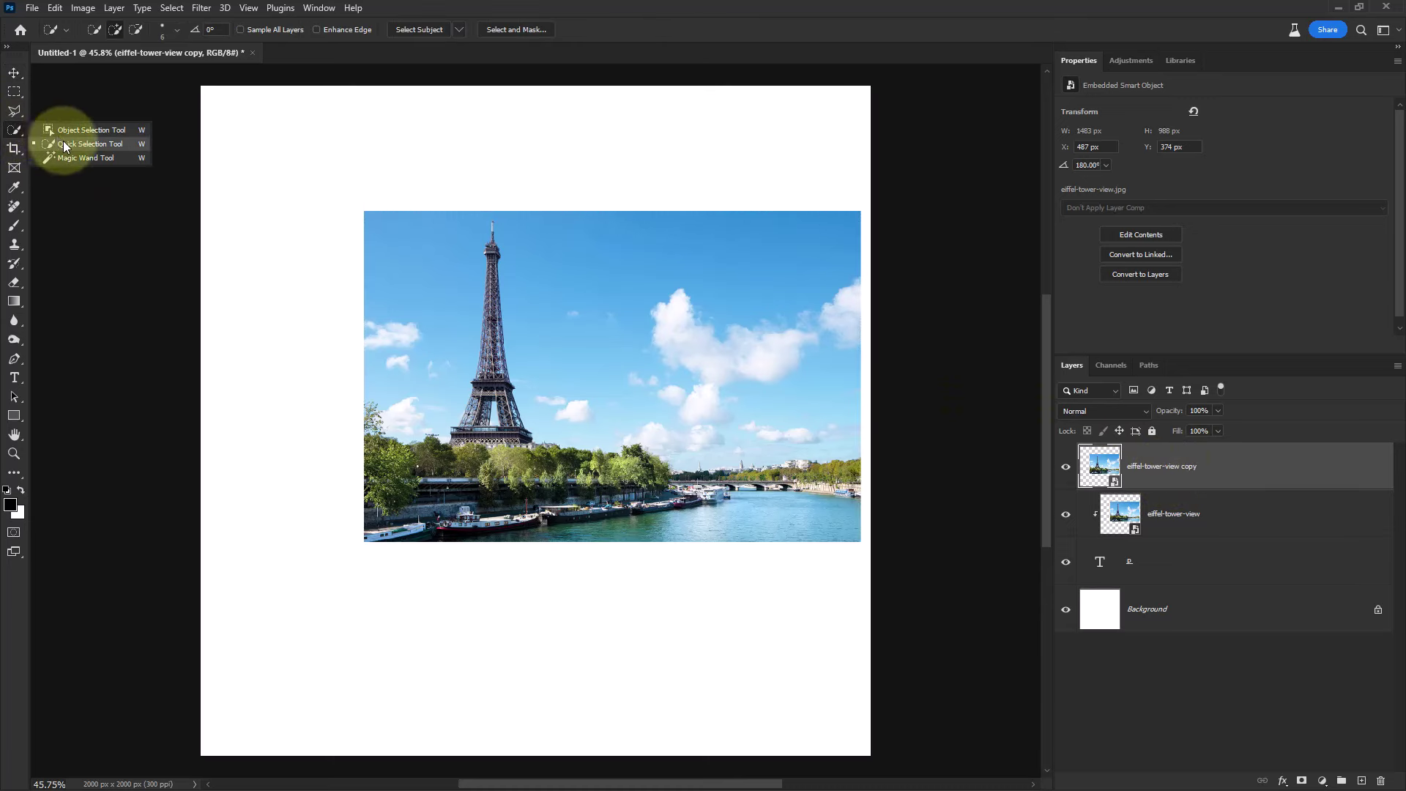
{"action": "left_click", "coordinate": [63, 144]}
{"action": "scroll", "coordinate": [491, 205], "scroll_direction": "up", "scroll_amount": 3, "text": "alt"}
{"action": "scroll", "coordinate": [491, 205], "scroll_direction": "up", "scroll_amount": 3, "text": "alt"}
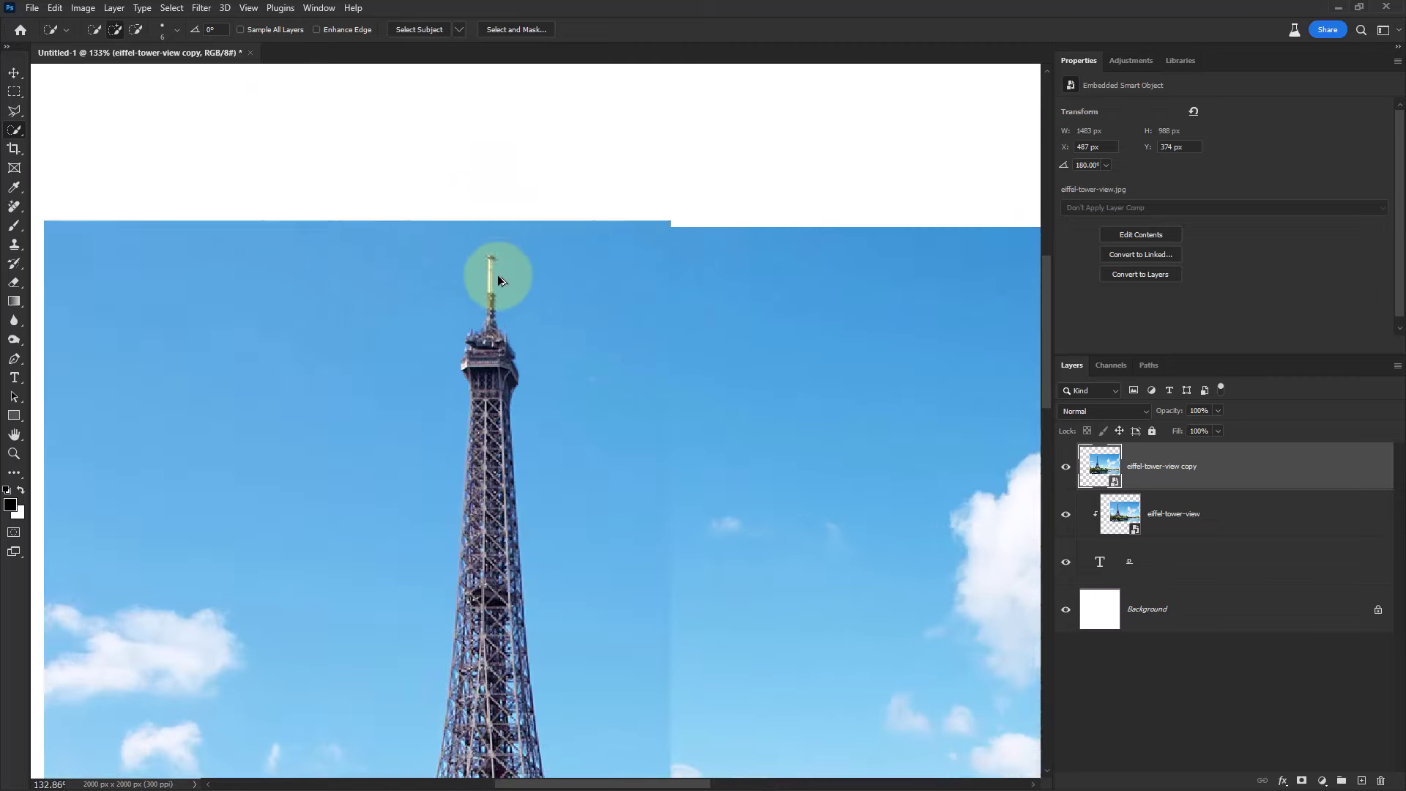
{"action": "scroll", "coordinate": [498, 274], "scroll_direction": "up", "scroll_amount": 3}
{"action": "scroll", "coordinate": [501, 305], "scroll_direction": "up", "scroll_amount": 3}
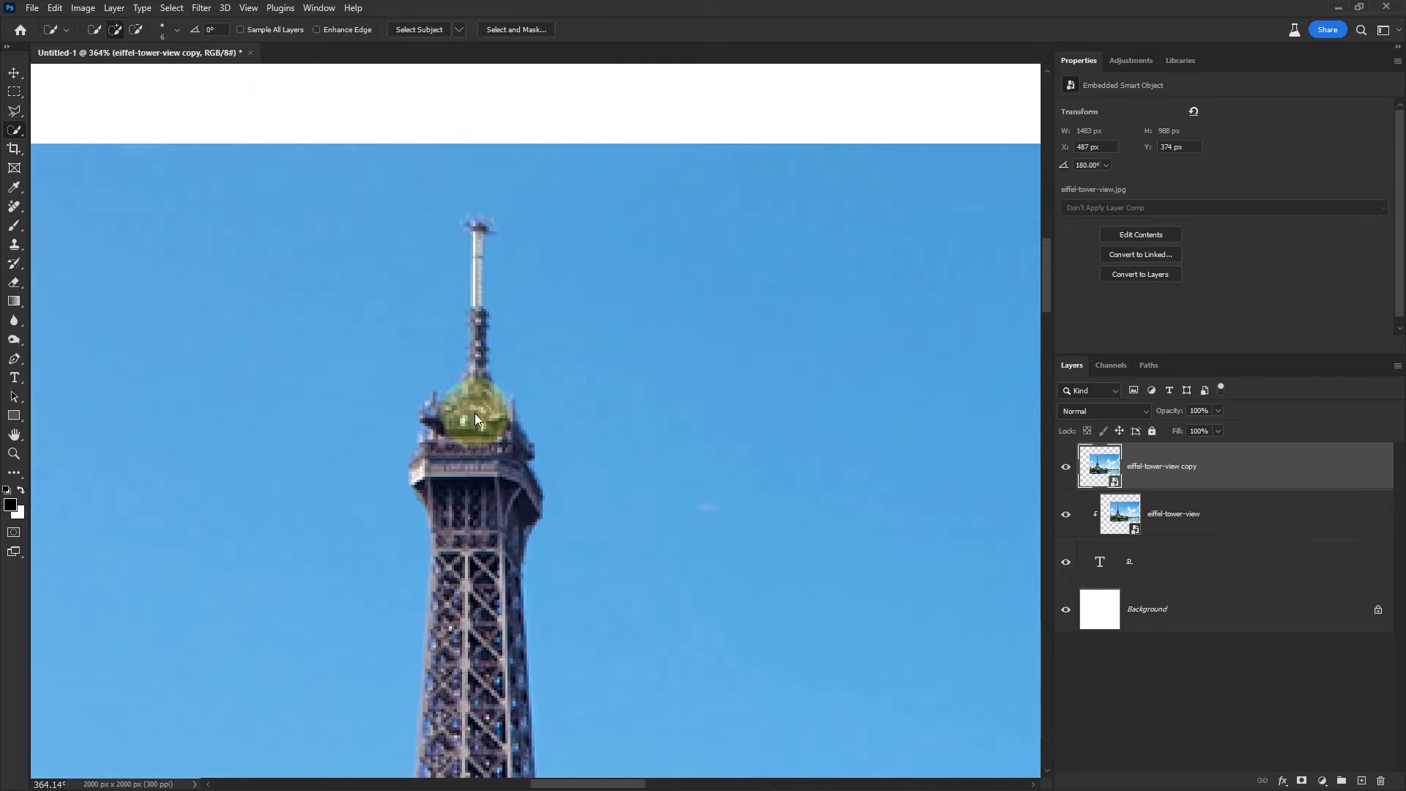
{"action": "mouse_move", "coordinate": [491, 592]}
{"action": "left_mouse_down"}
{"action": "mouse_move", "coordinate": [464, 590]}
{"action": "mouse_move", "coordinate": [470, 505]}
{"action": "mouse_move", "coordinate": [428, 468]}
{"action": "mouse_move", "coordinate": [446, 411]}
{"action": "mouse_move", "coordinate": [513, 456]}
{"action": "left_mouse_up"}
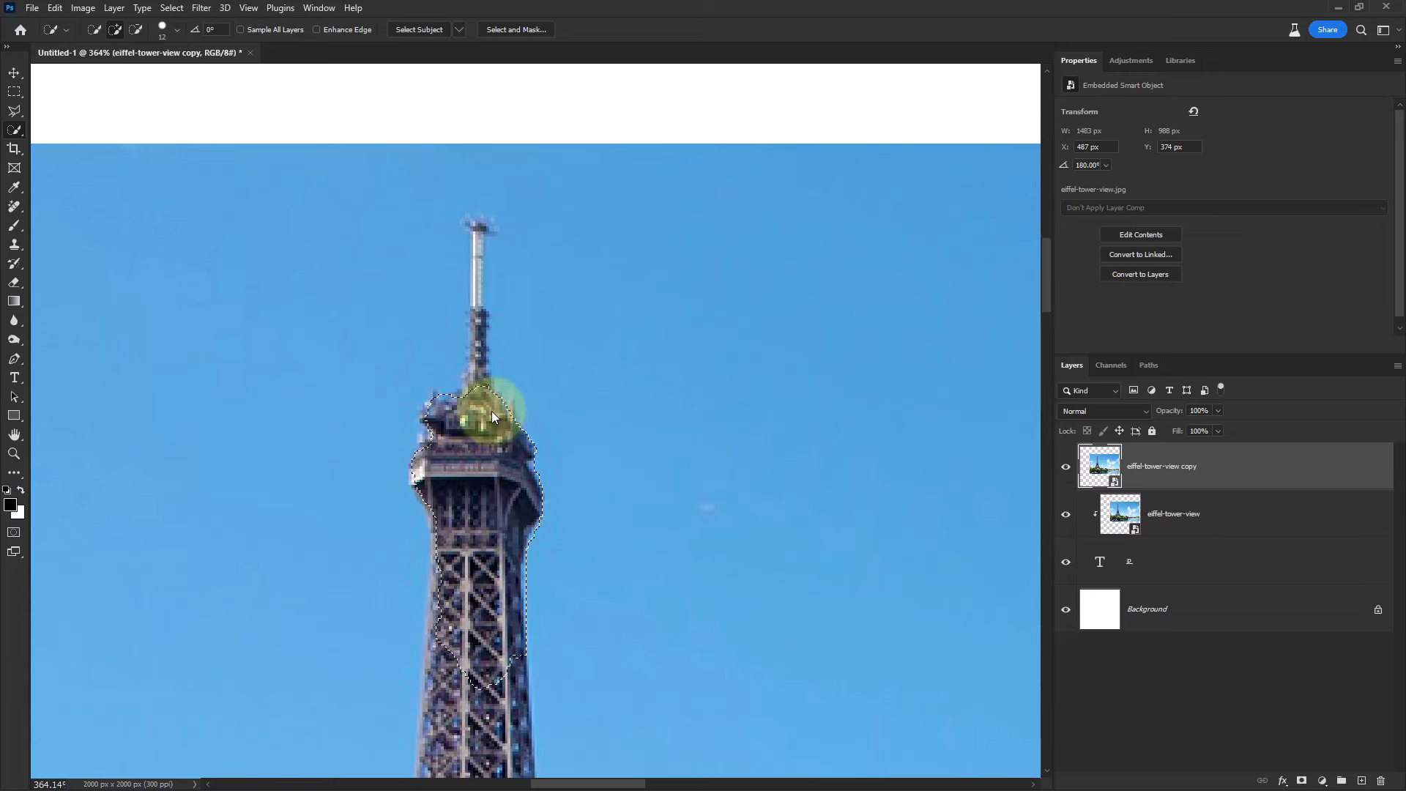
{"action": "left_click_drag", "start_coordinate": [480, 399], "coordinate": [480, 223]}
- Trim sky from the spire selection and turn it into a mask on the tower copy layer
{"action": "right_click", "coordinate": [479, 336], "text": "alt"}
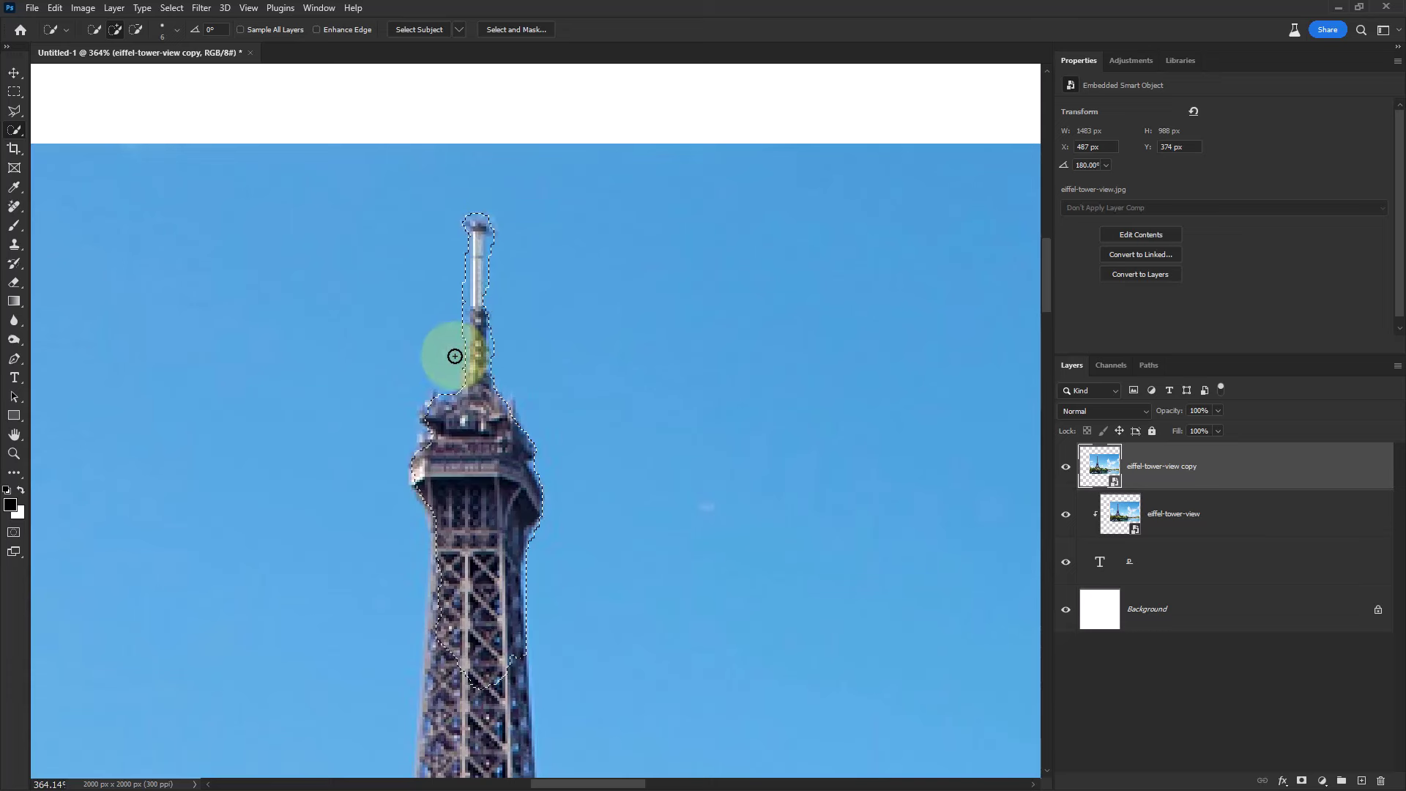
{"action": "left_click_drag", "start_coordinate": [454, 354], "coordinate": [457, 281]}
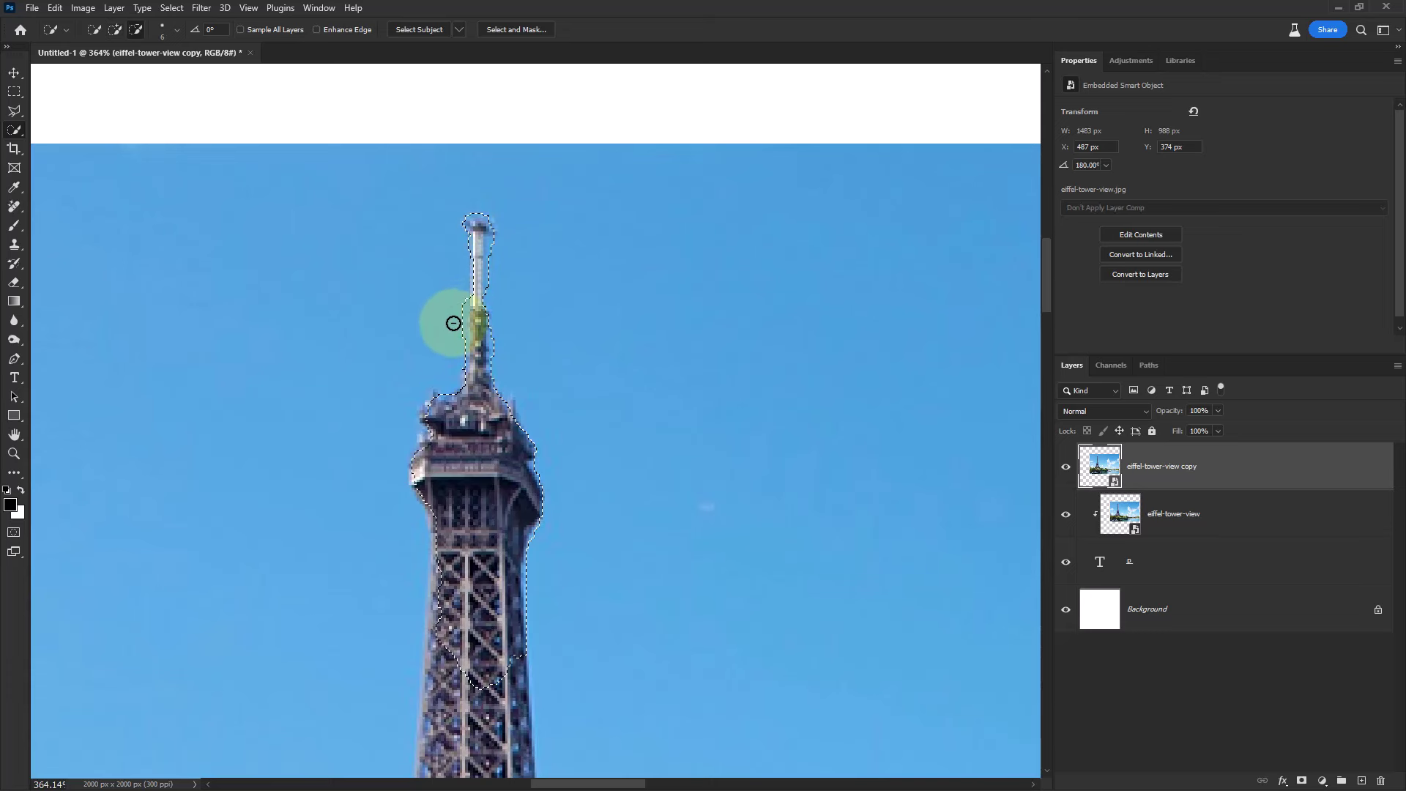
{"action": "mouse_move", "coordinate": [457, 282]}
{"action": "left_mouse_down"}
{"action": "mouse_move", "coordinate": [499, 345]}
{"action": "mouse_move", "coordinate": [502, 197]}
{"action": "mouse_move", "coordinate": [464, 210]}
{"action": "mouse_move", "coordinate": [534, 424]}
{"action": "mouse_move", "coordinate": [510, 415]}
{"action": "mouse_move", "coordinate": [424, 440]}
{"action": "mouse_move", "coordinate": [511, 492]}
{"action": "mouse_move", "coordinate": [539, 463]}
{"action": "mouse_move", "coordinate": [556, 539]}
{"action": "mouse_move", "coordinate": [446, 503]}
{"action": "mouse_move", "coordinate": [443, 531]}
{"action": "left_mouse_up"}
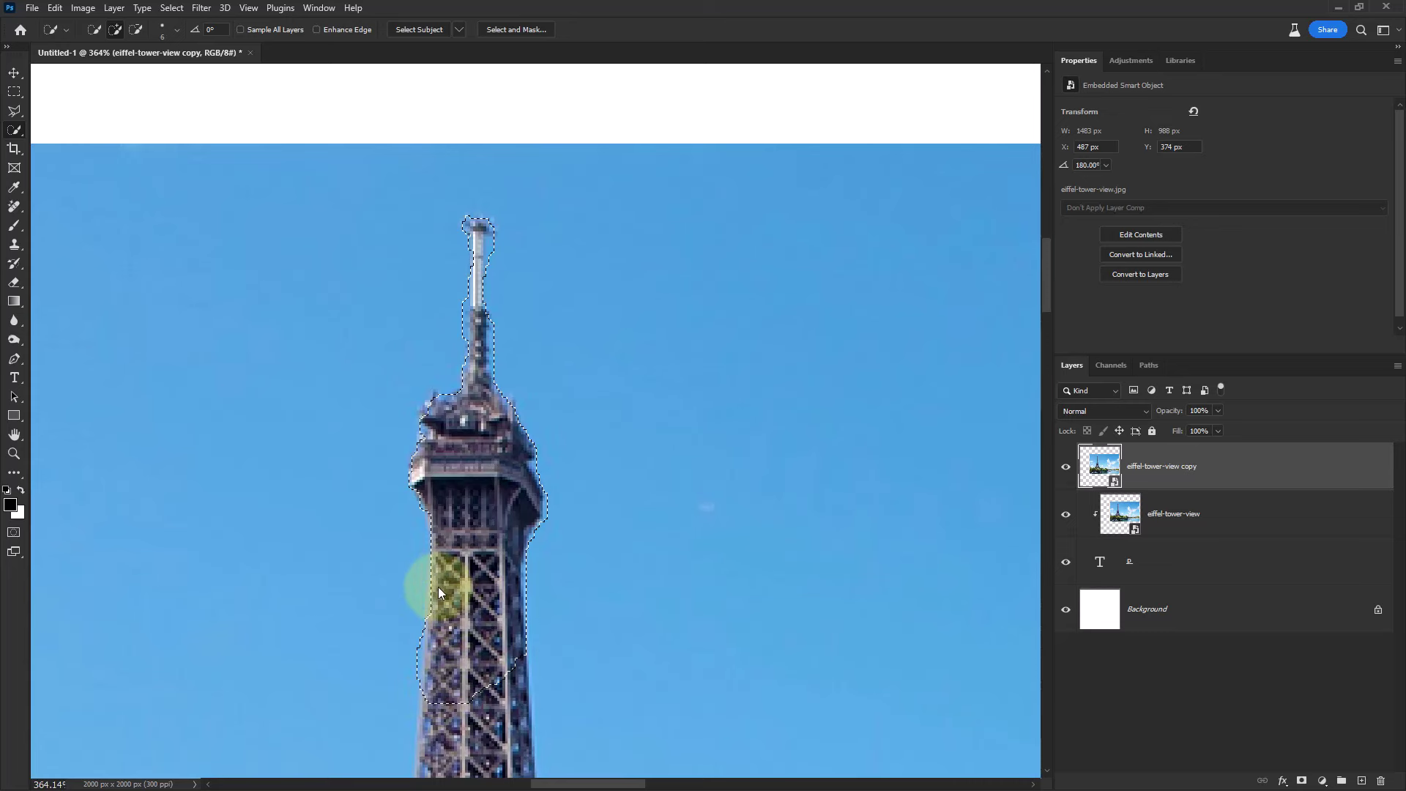
{"action": "left_click_drag", "start_coordinate": [467, 627], "coordinate": [418, 643]}
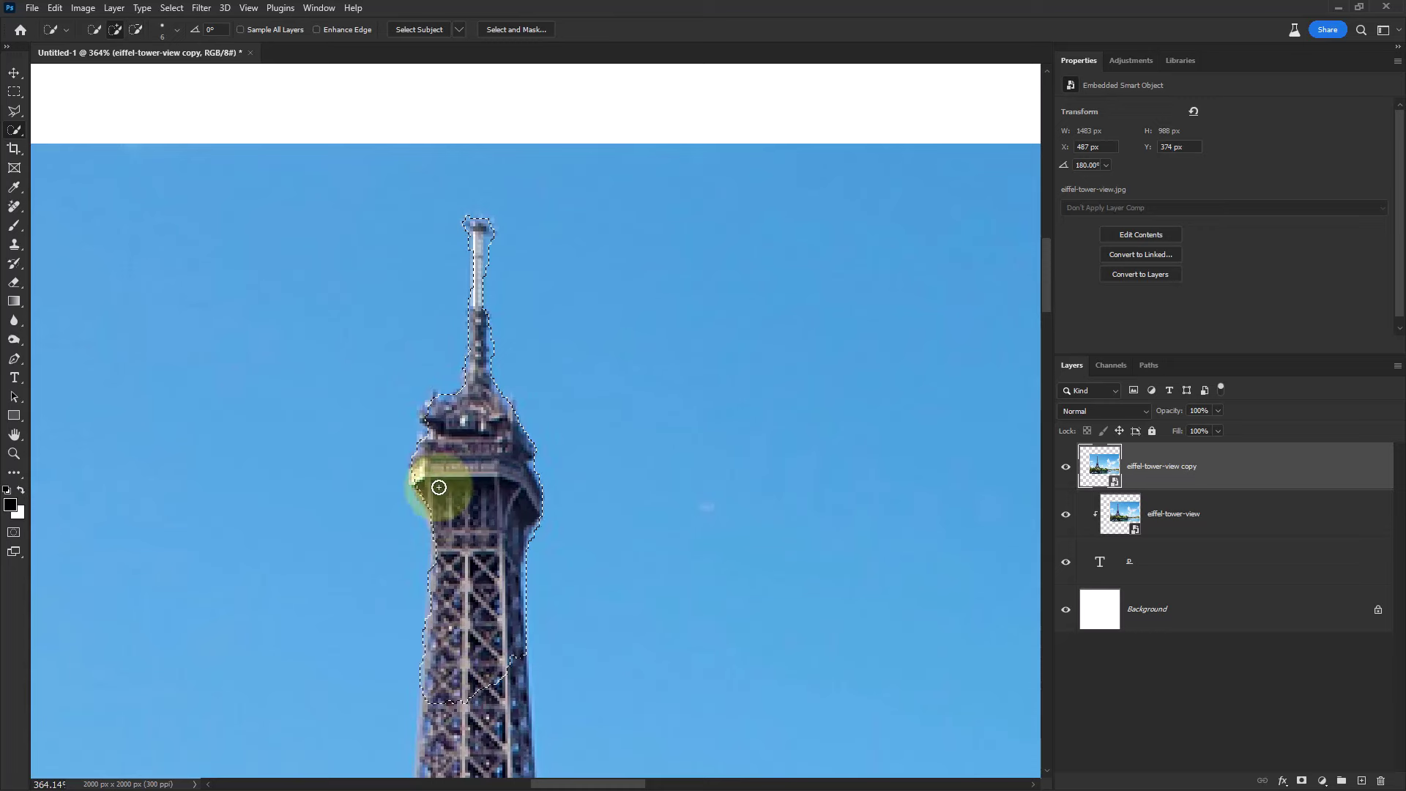
{"action": "scroll", "coordinate": [485, 524], "scroll_direction": "down", "scroll_amount": 3}
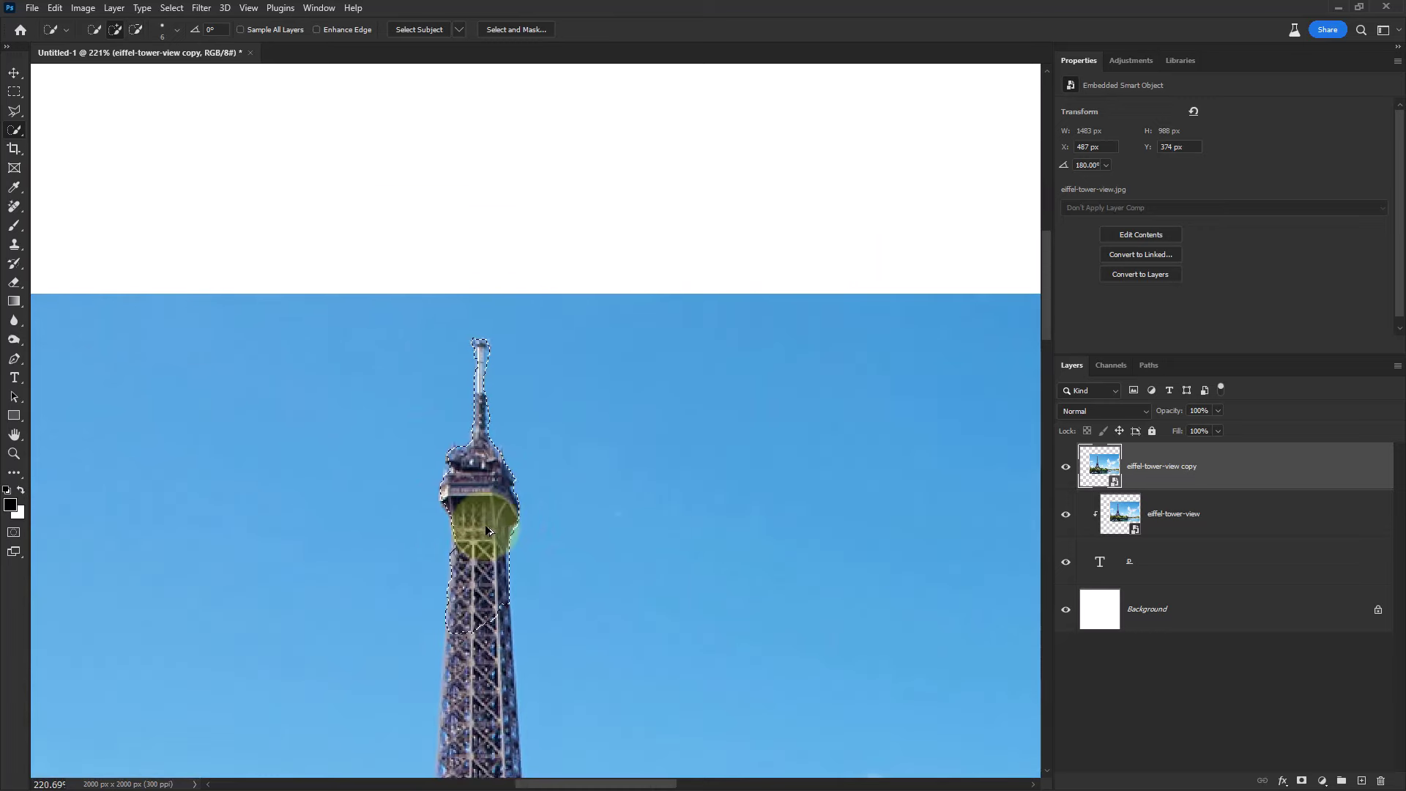
{"action": "scroll", "coordinate": [540, 649], "scroll_direction": "down", "scroll_amount": 1}
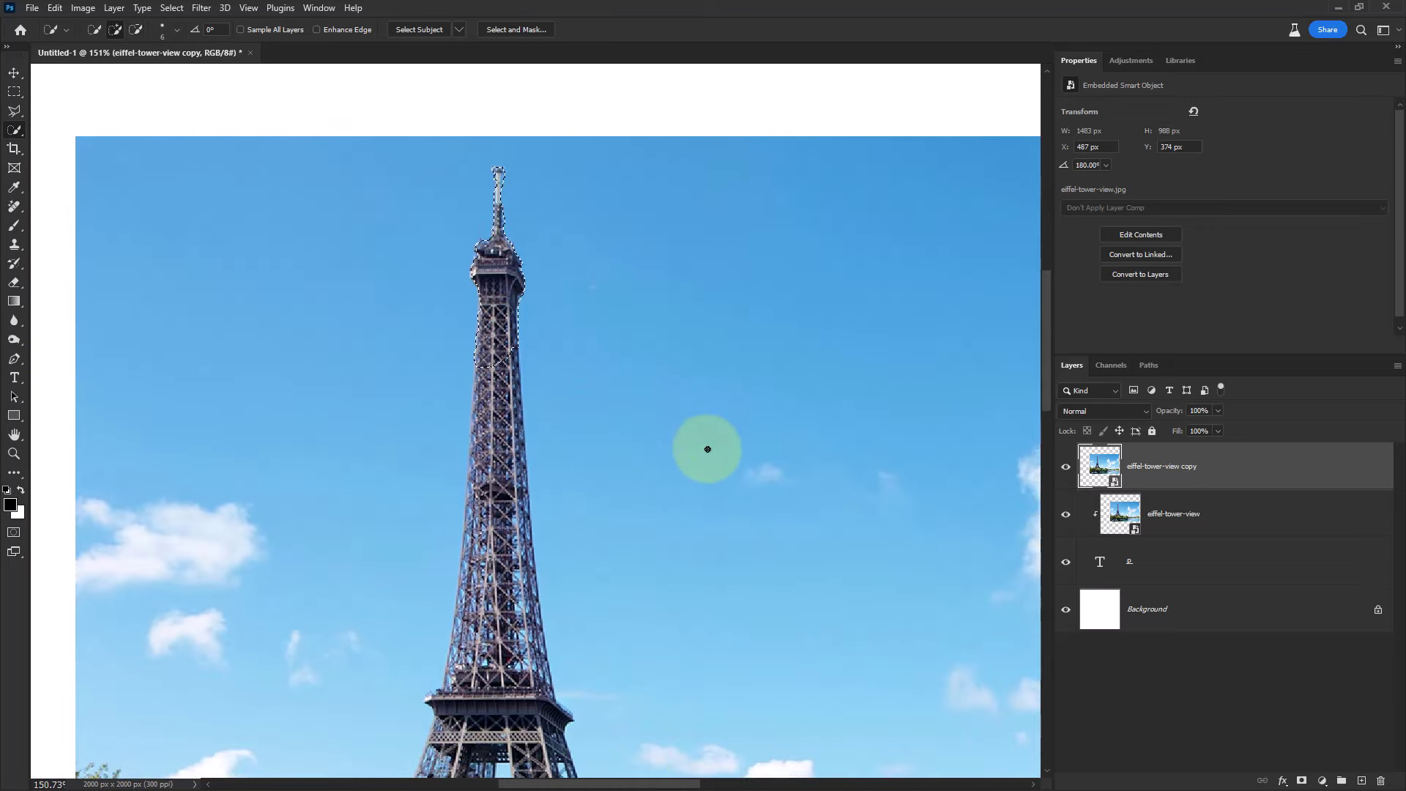
{"action": "left_click", "coordinate": [1302, 782]}
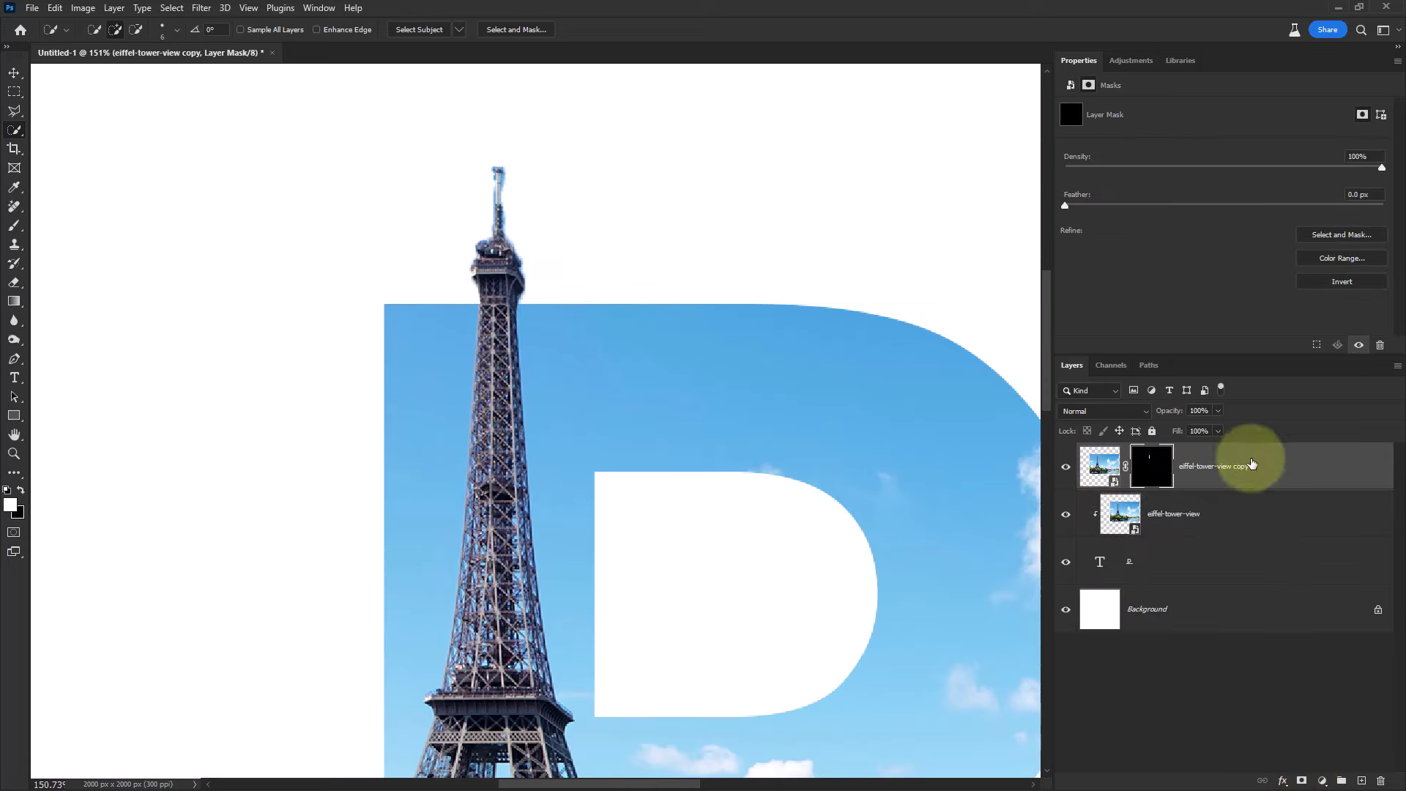
- Set up the Brush tool with a small hard round tip for mask editing
{"action": "scroll", "coordinate": [569, 173], "scroll_direction": "up", "scroll_amount": 1}
{"action": "scroll", "coordinate": [525, 198], "scroll_direction": "up", "scroll_amount": 3}
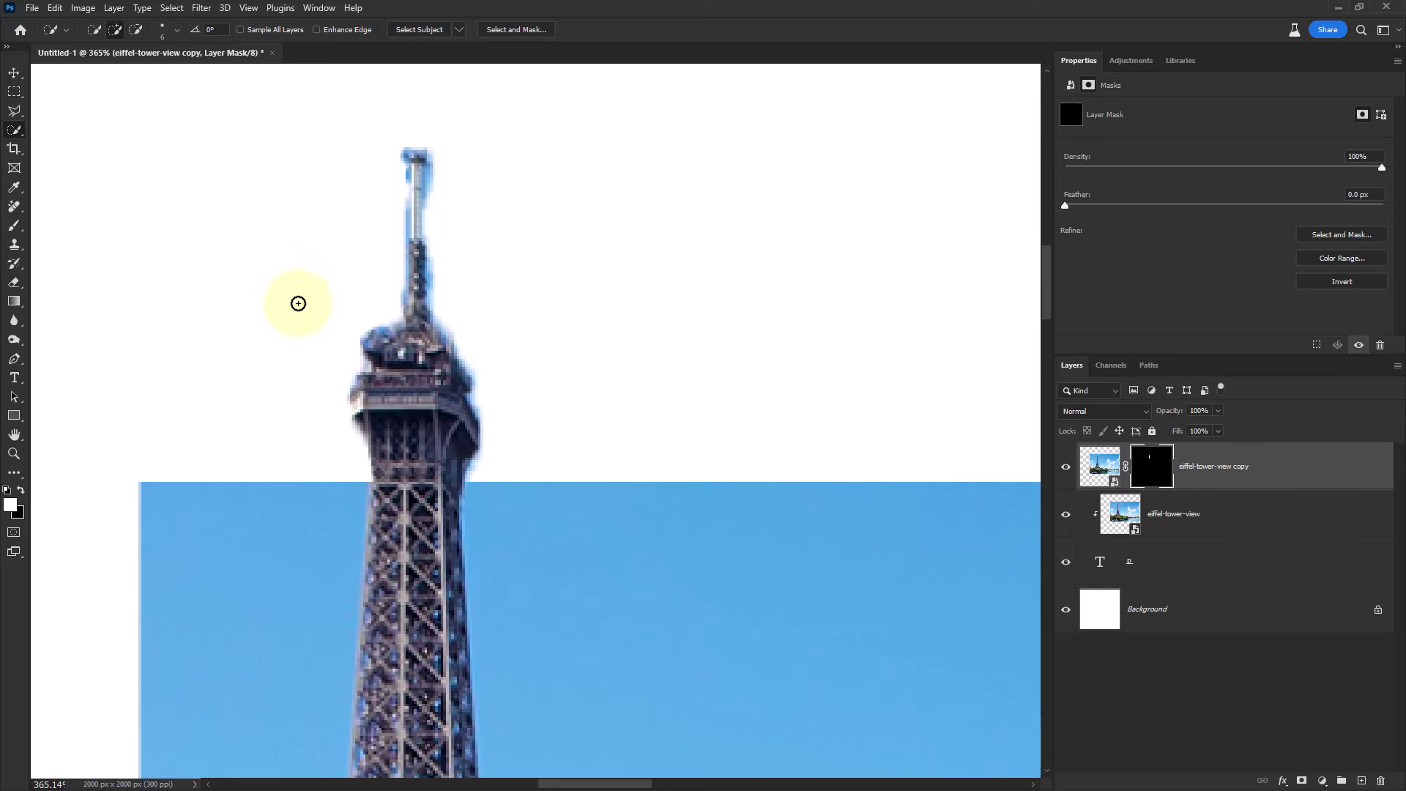
{"action": "left_click", "coordinate": [14, 225]}
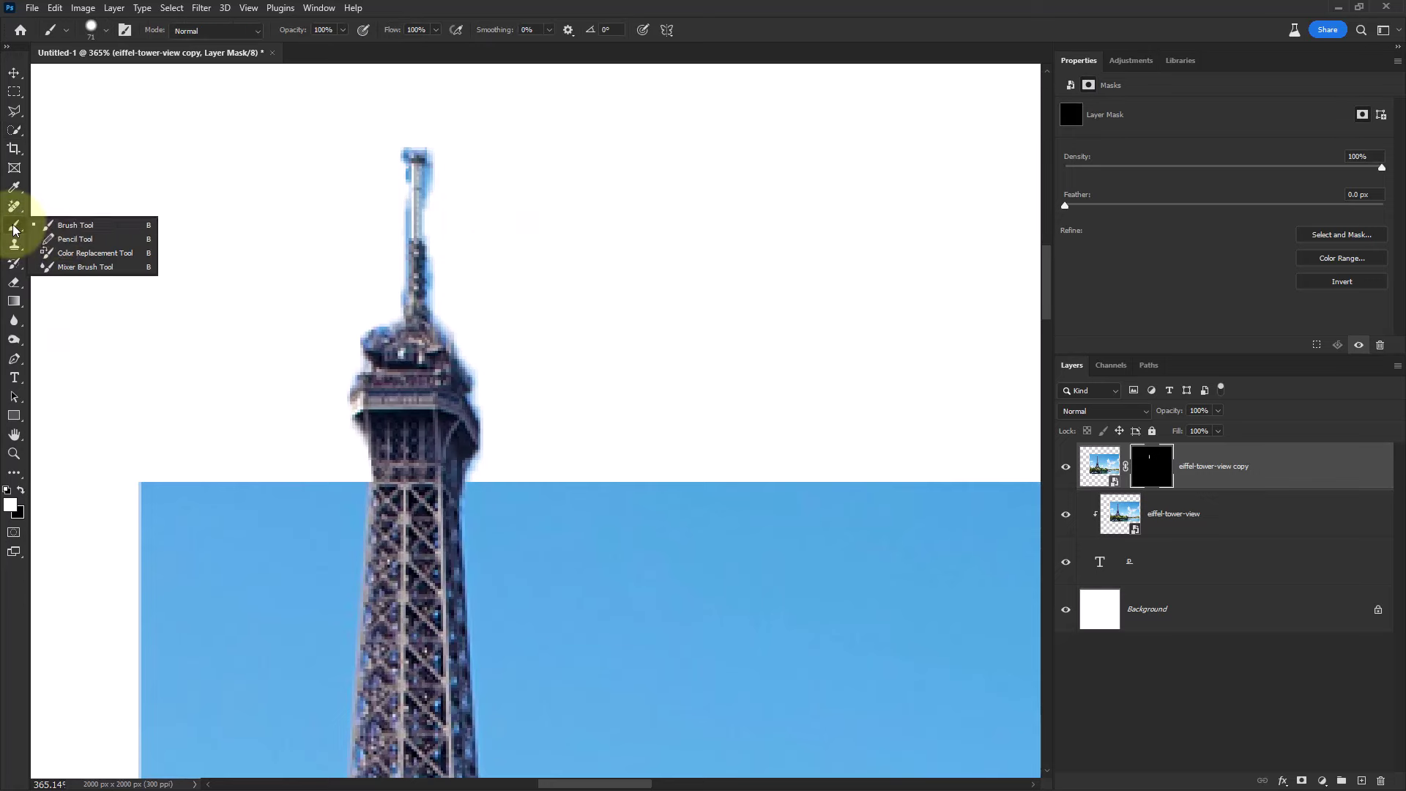
{"action": "left_click", "coordinate": [63, 223]}
{"action": "right_click", "coordinate": [292, 274]}
{"action": "double_click", "coordinate": [395, 492]}
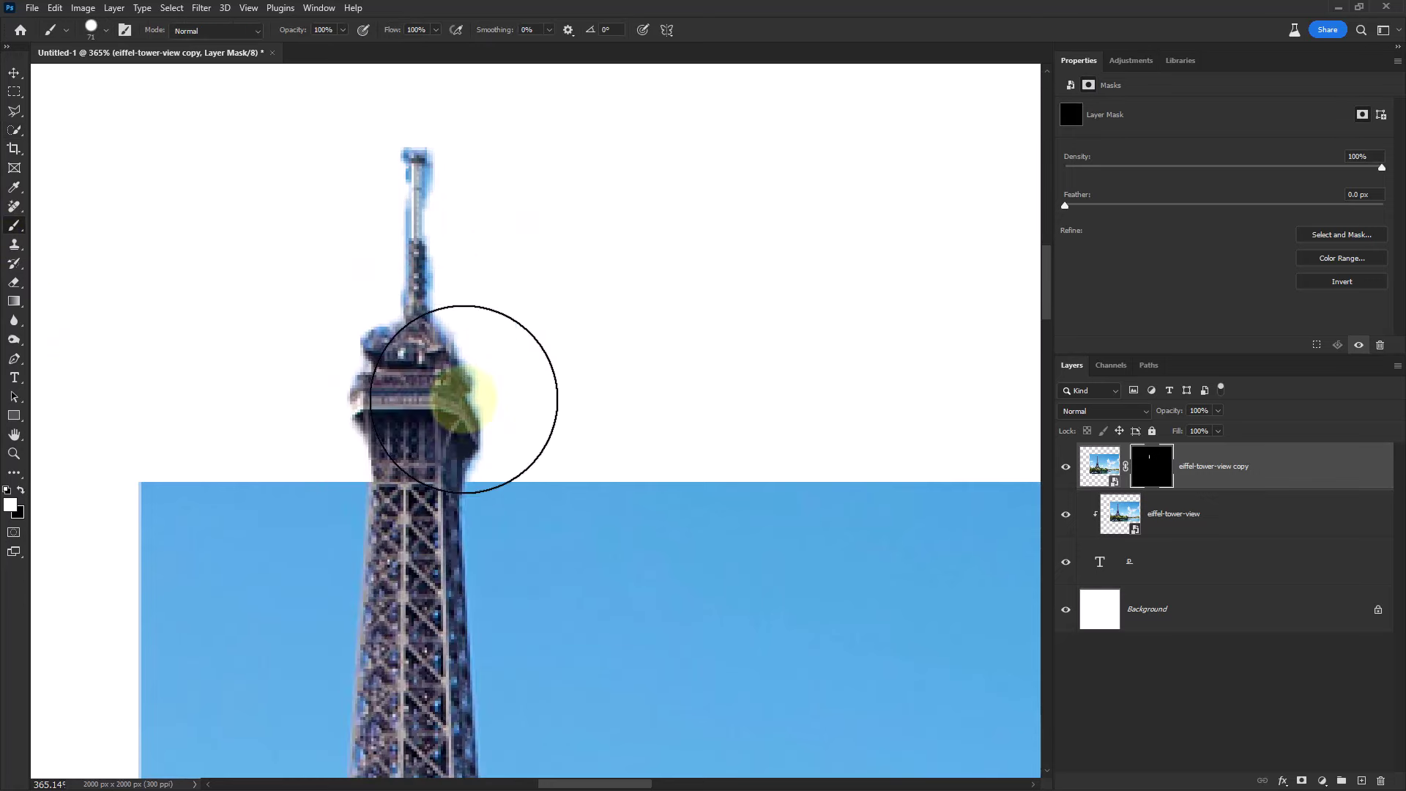
{"action": "left_click_drag", "start_coordinate": [451, 320], "coordinate": [433, 315]}
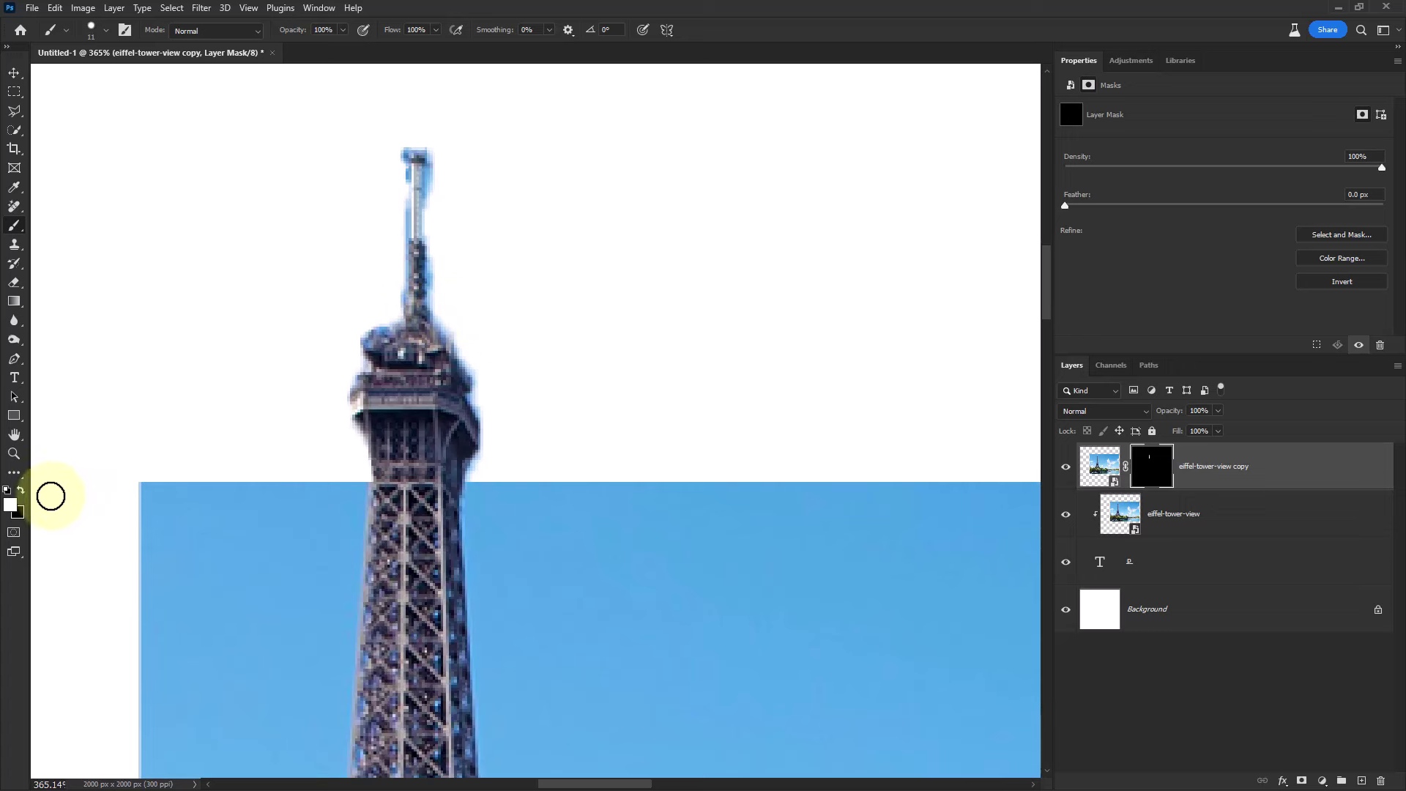
{"action": "left_click", "coordinate": [489, 423]}
{"action": "left_click_drag", "start_coordinate": [510, 377], "coordinate": [506, 381]}
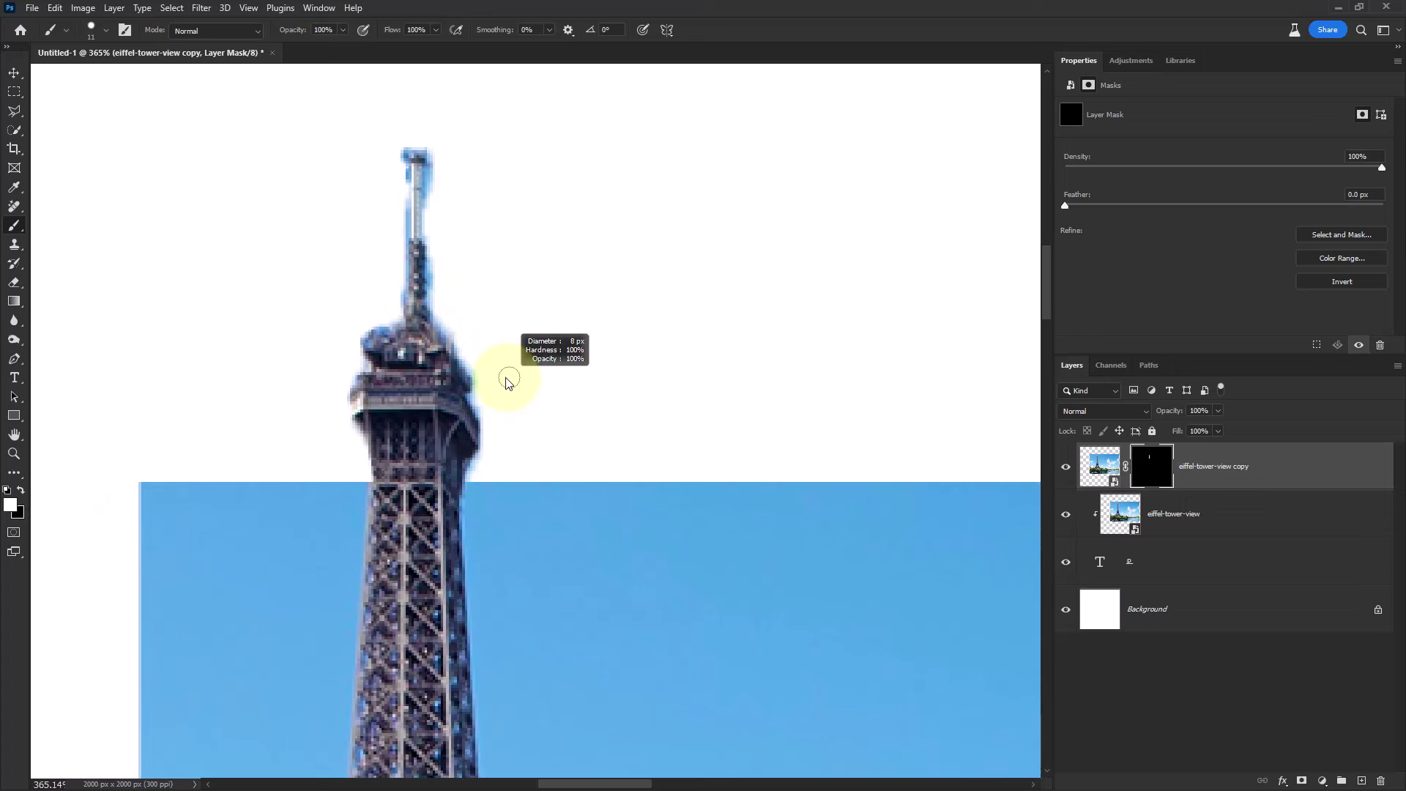
- Paint black on the mask to remove sky around the spire and upper deck, then view the whole P
{"action": "left_click", "coordinate": [20, 490]}
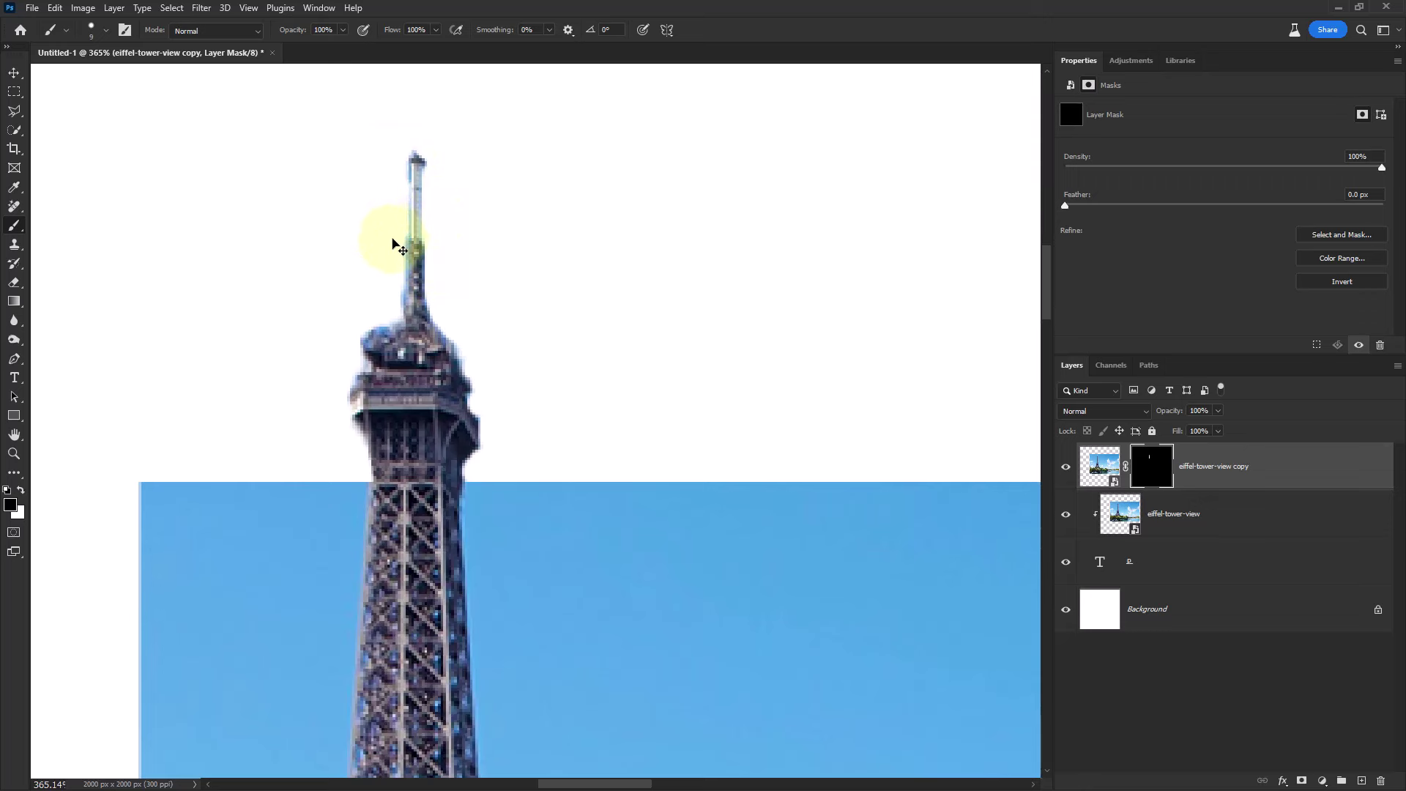
{"action": "left_click_drag", "start_coordinate": [392, 239], "coordinate": [397, 288]}
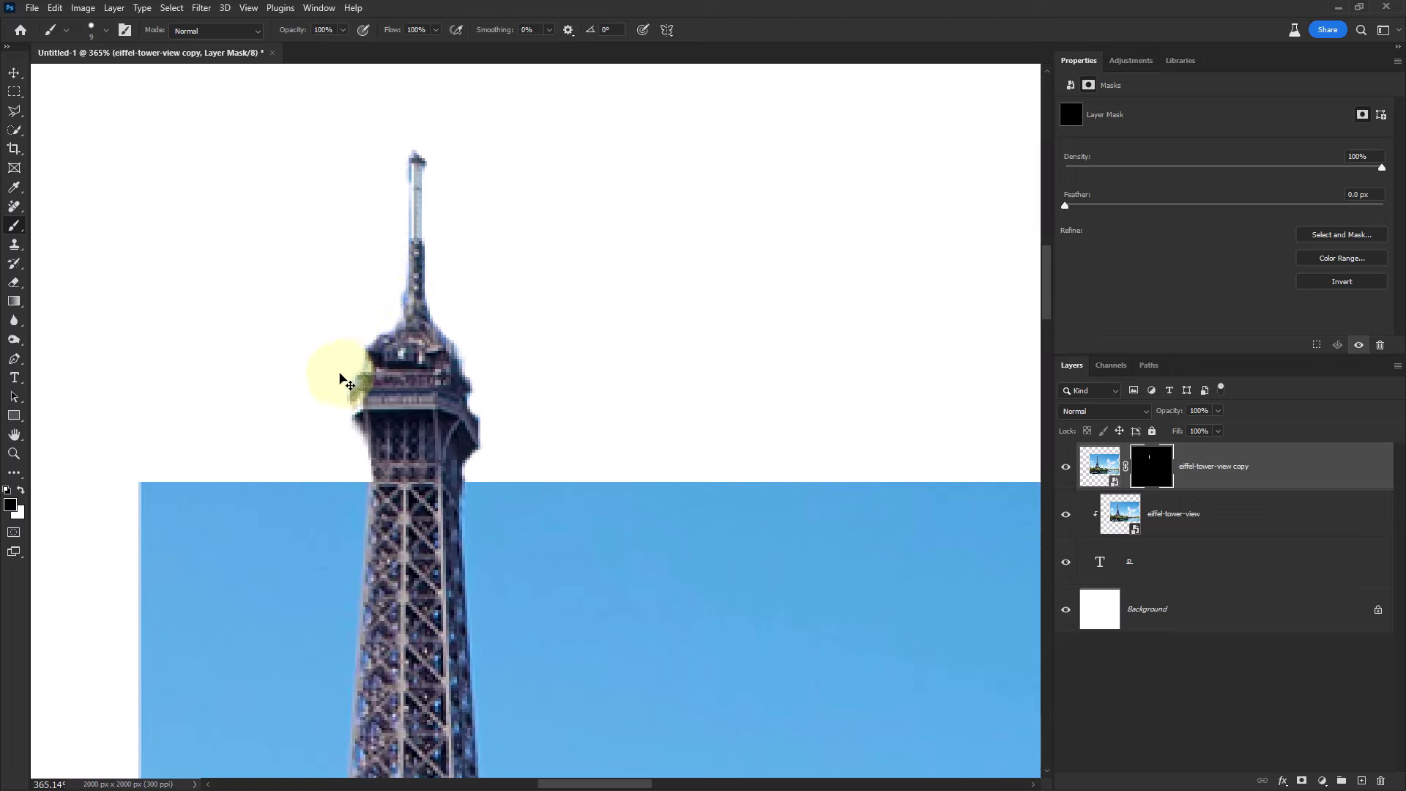
{"action": "left_click_drag", "start_coordinate": [340, 380], "coordinate": [486, 508]}
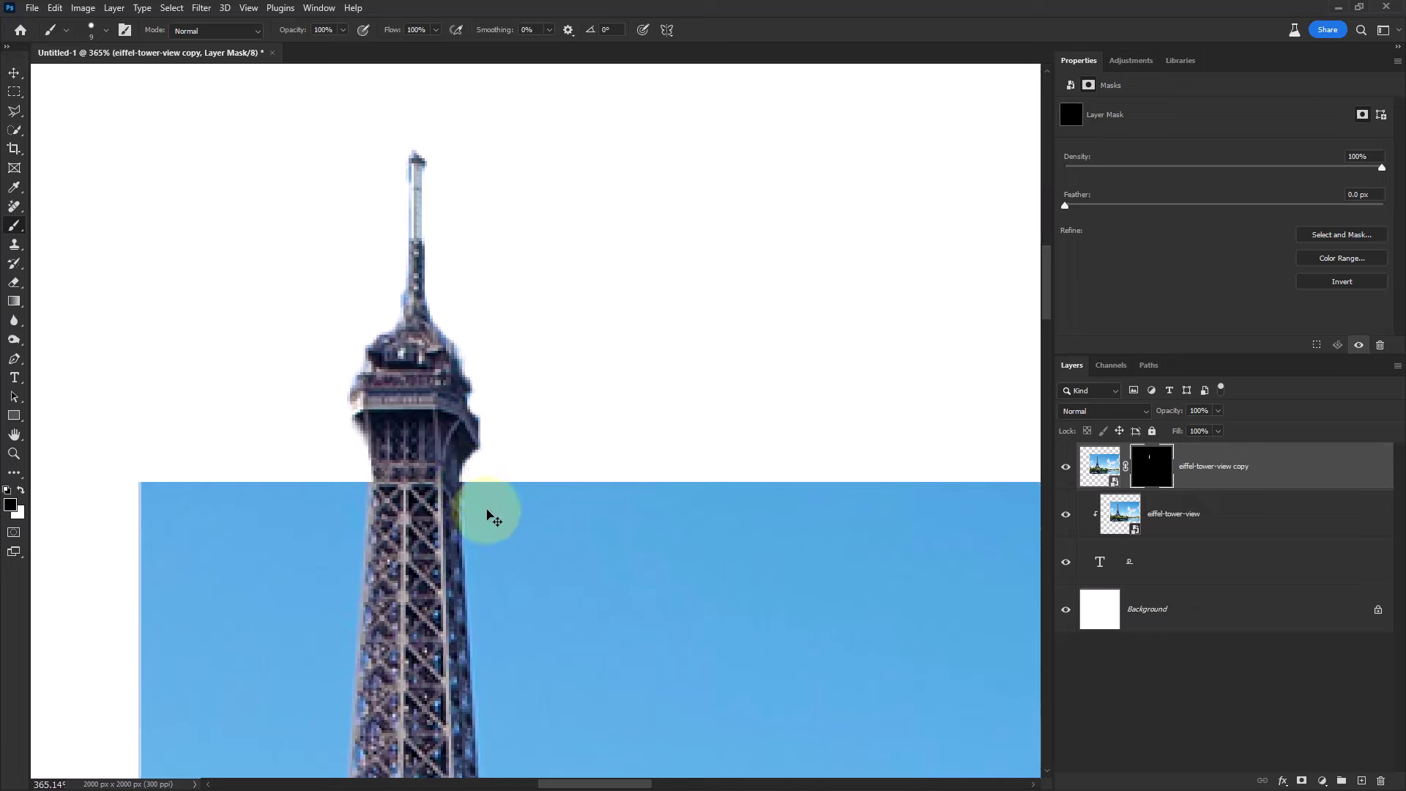
{"action": "scroll", "coordinate": [486, 509], "scroll_direction": "down", "scroll_amount": 10}
{"action": "scroll", "coordinate": [557, 550], "scroll_direction": "down", "scroll_amount": 3}
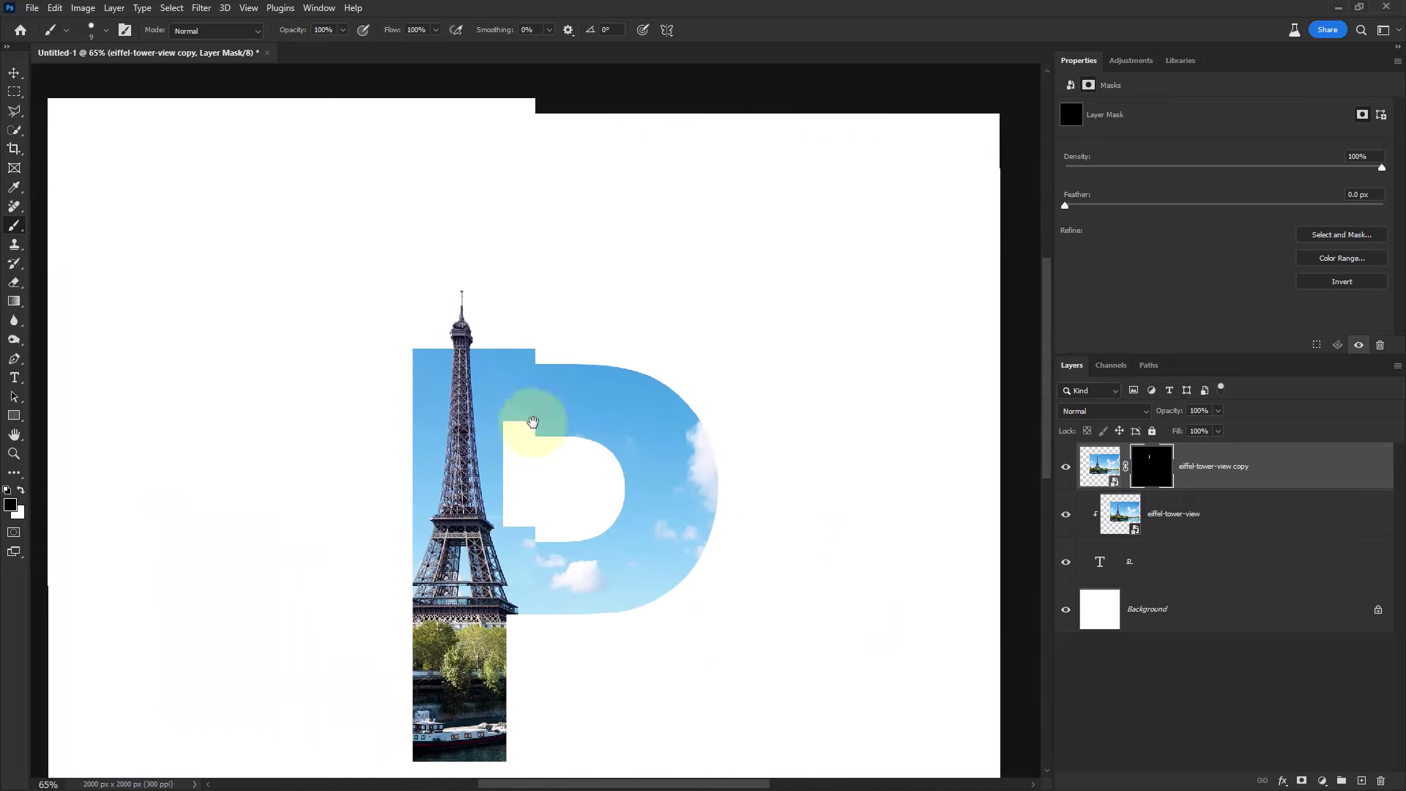
{"action": "scroll", "coordinate": [549, 462], "scroll_direction": "down", "scroll_amount": 3}
{"action": "left_click_drag", "start_coordinate": [549, 461], "coordinate": [631, 390]}
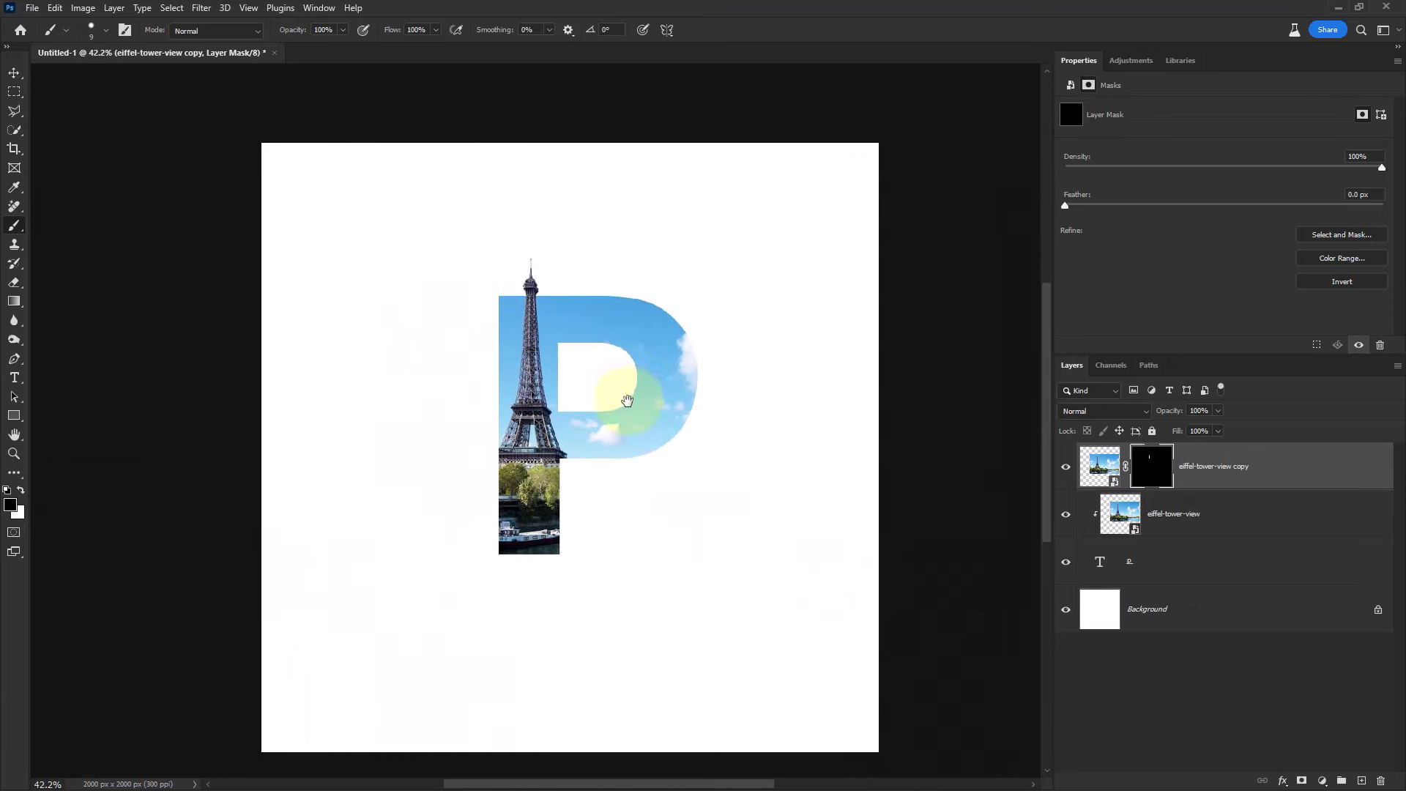
{"action": "scroll", "coordinate": [627, 432], "scroll_direction": "up", "scroll_amount": 1}
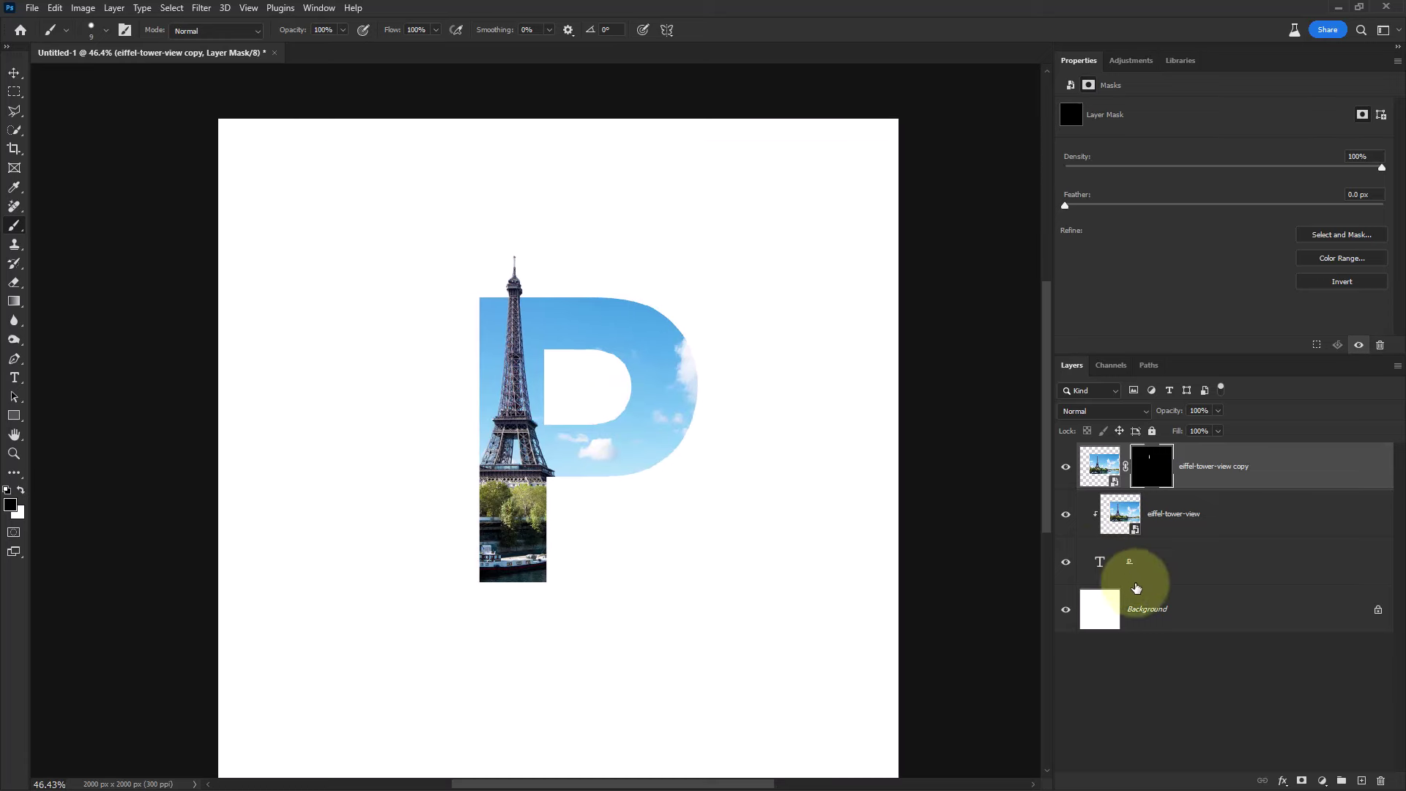
- Add a light grey #eaeaea Solid Color fill layer above the Background
{"action": "left_click", "coordinate": [1232, 622]}
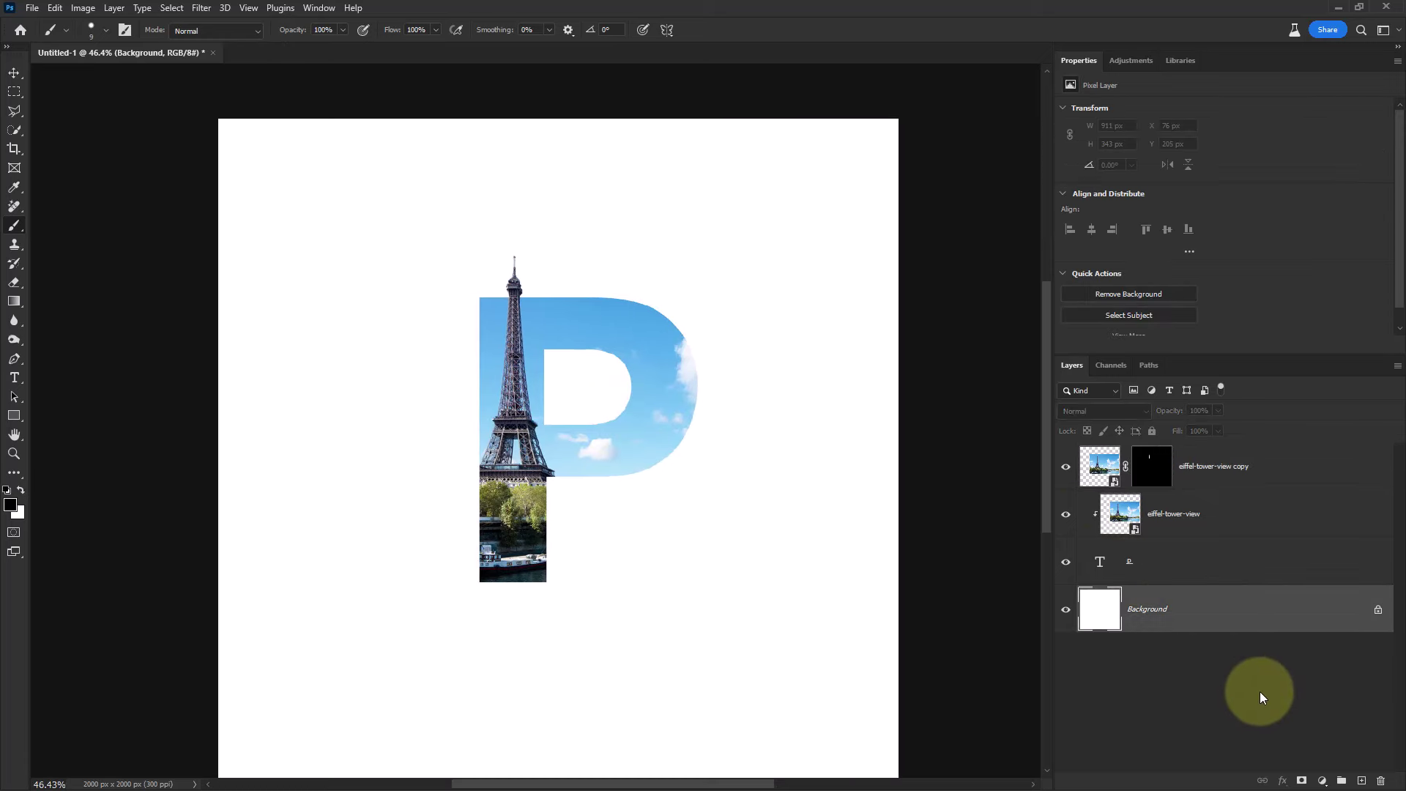
{"action": "left_click", "coordinate": [1322, 781]}
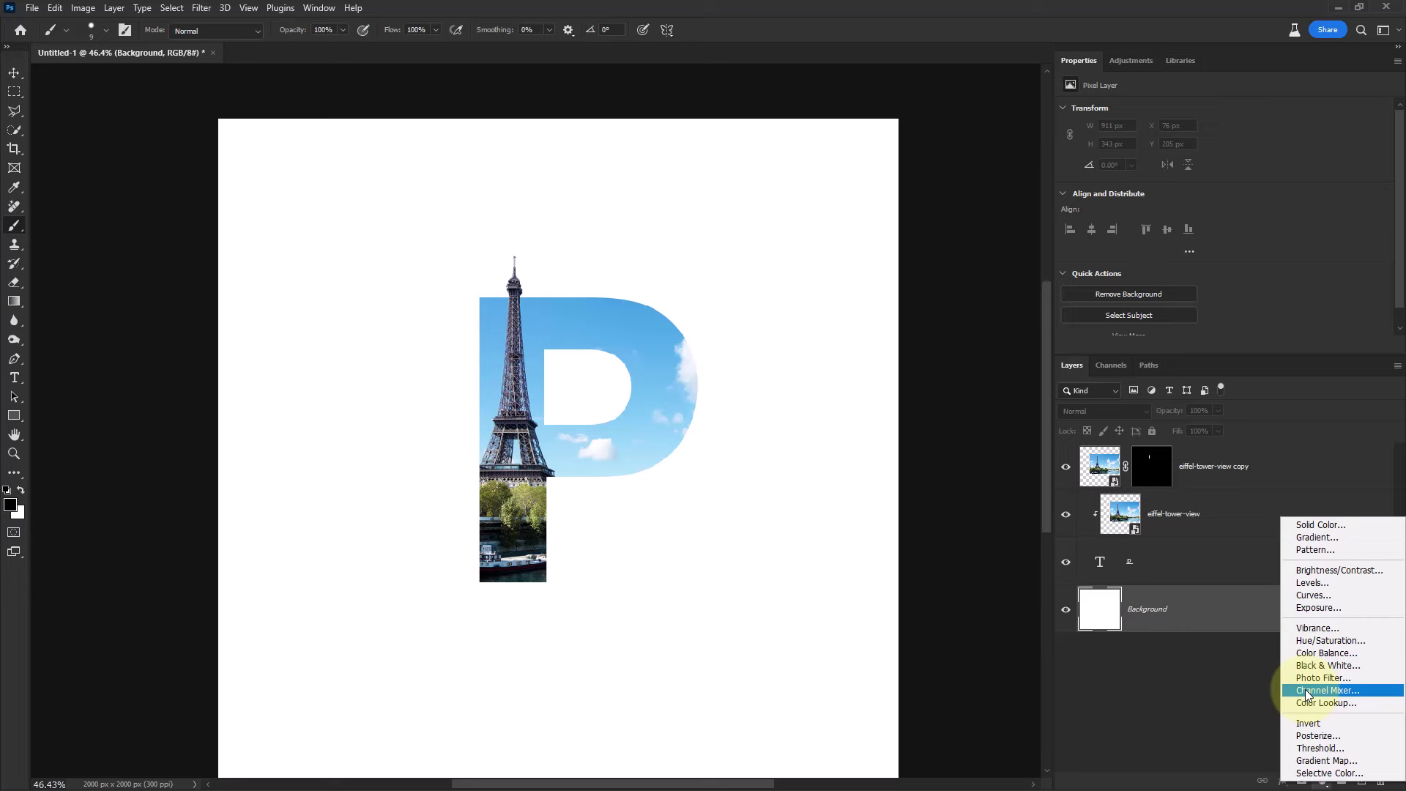
{"action": "left_click", "coordinate": [1334, 525]}
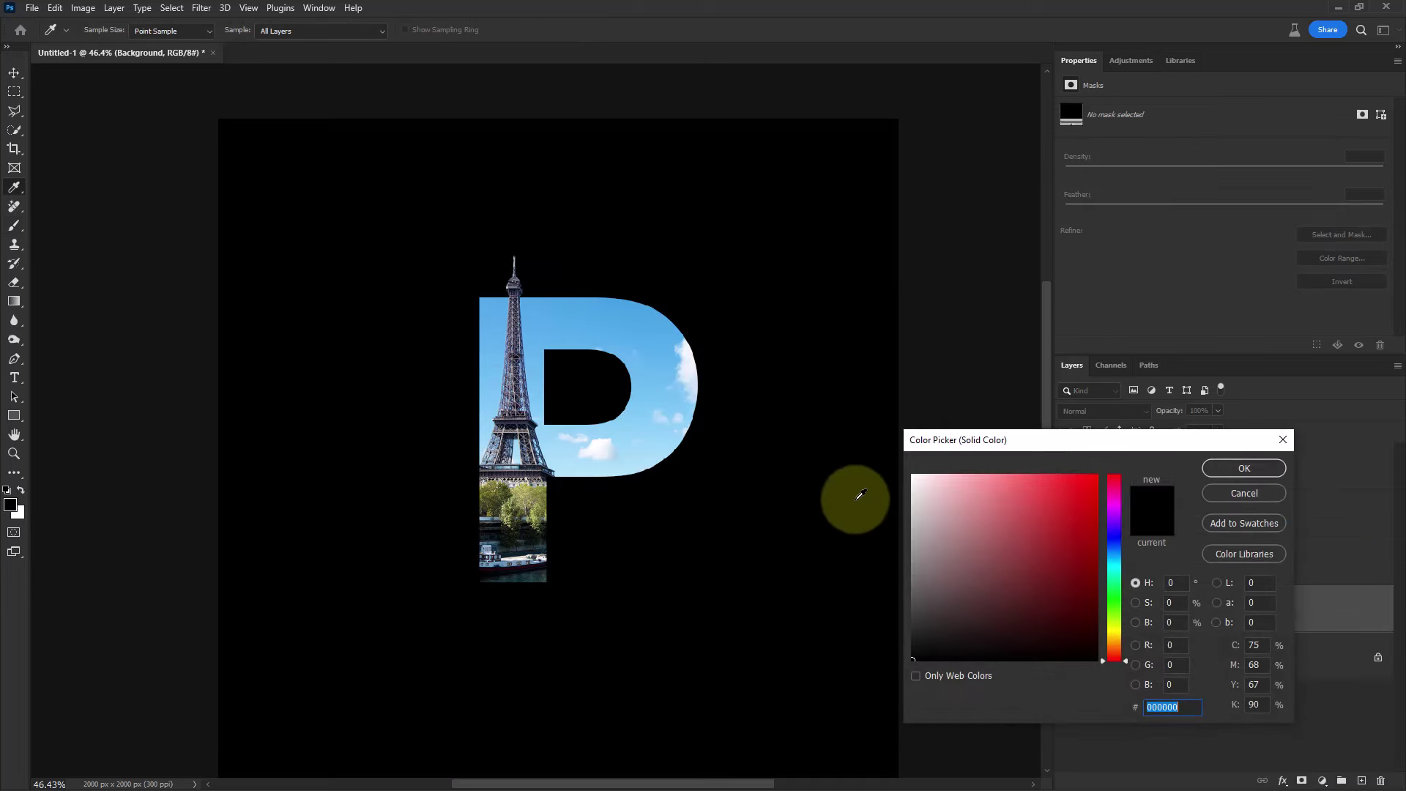
{"action": "left_click", "coordinate": [636, 315]}
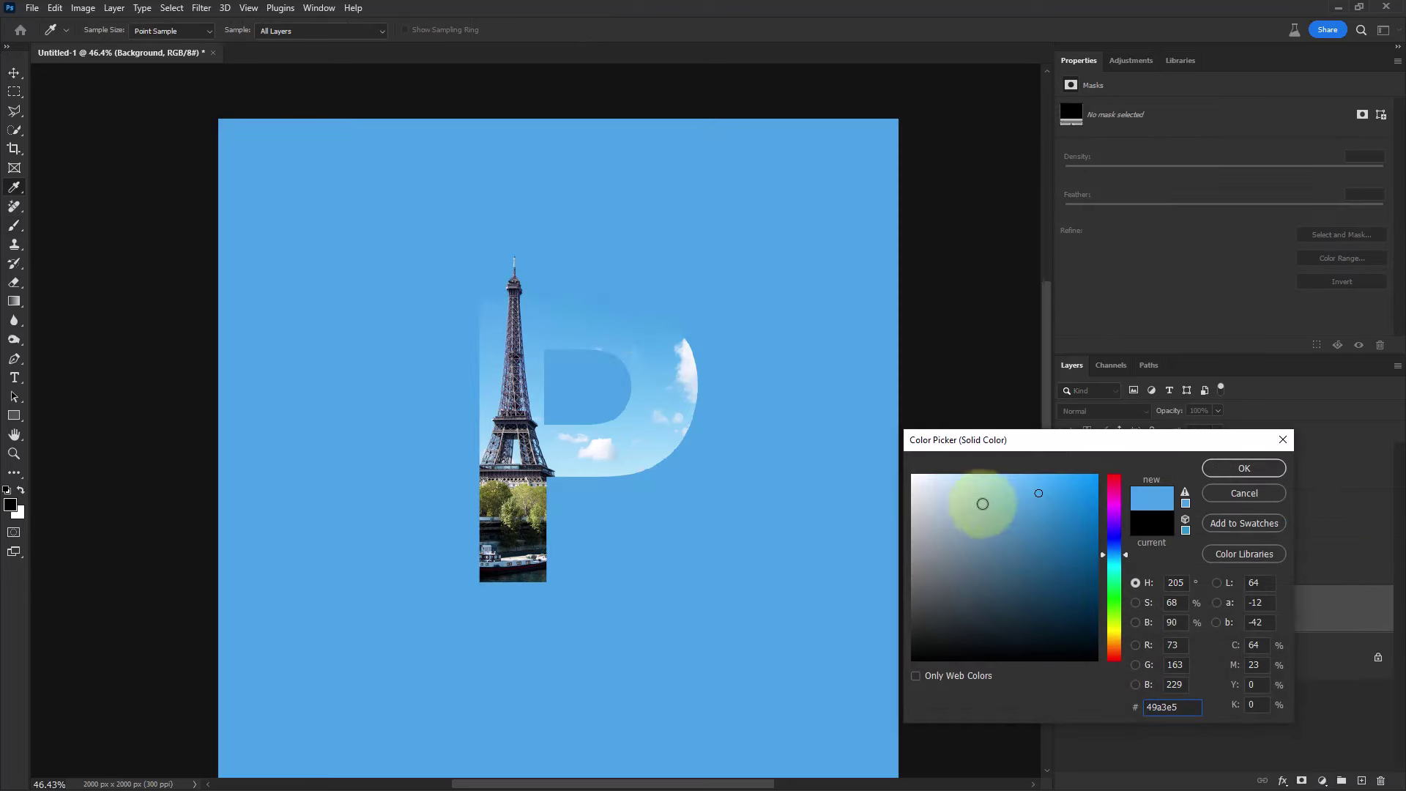
{"action": "mouse_move", "coordinate": [982, 503]}
{"action": "left_mouse_down"}
{"action": "mouse_move", "coordinate": [948, 469]}
{"action": "mouse_move", "coordinate": [899, 489]}
{"action": "left_mouse_up"}
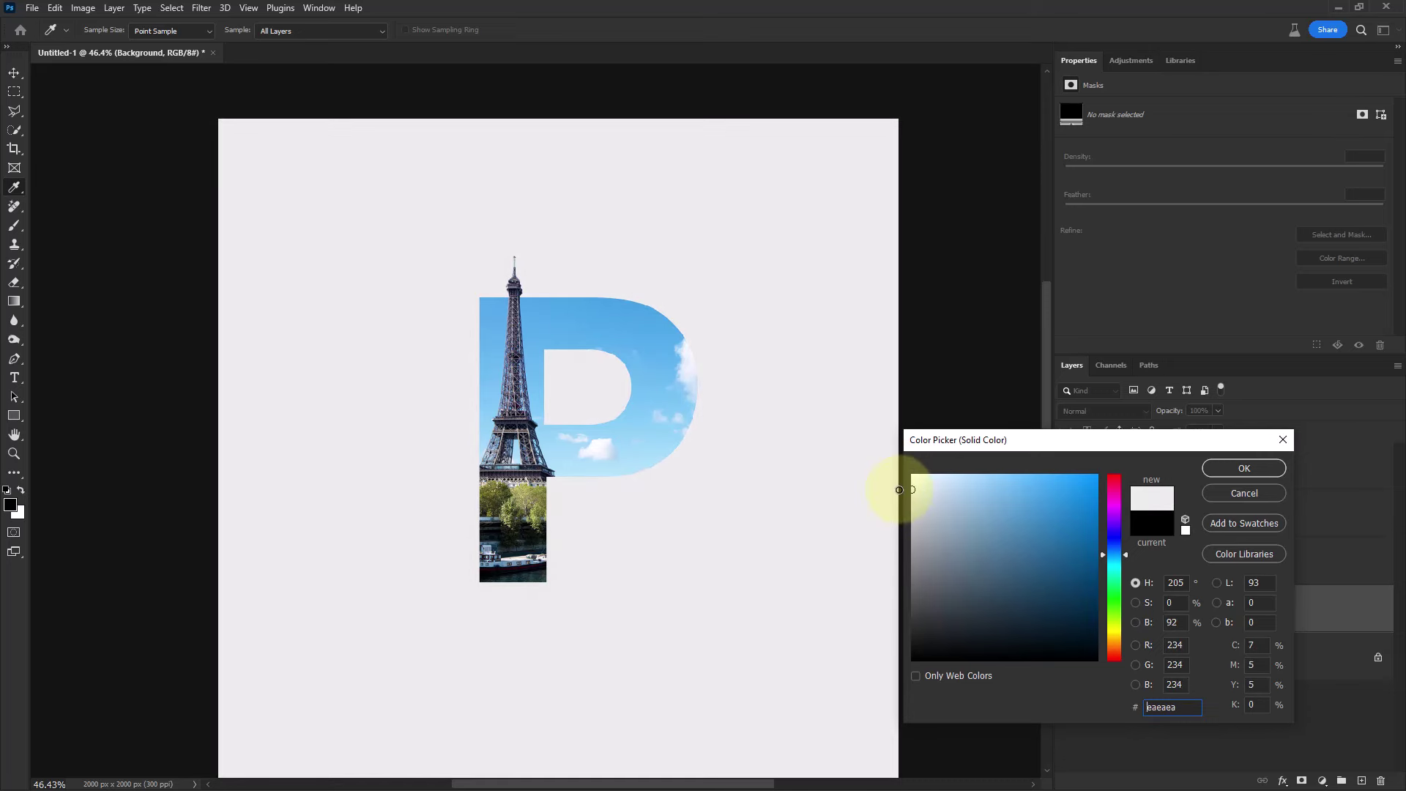
{"action": "left_click", "coordinate": [1238, 470]}
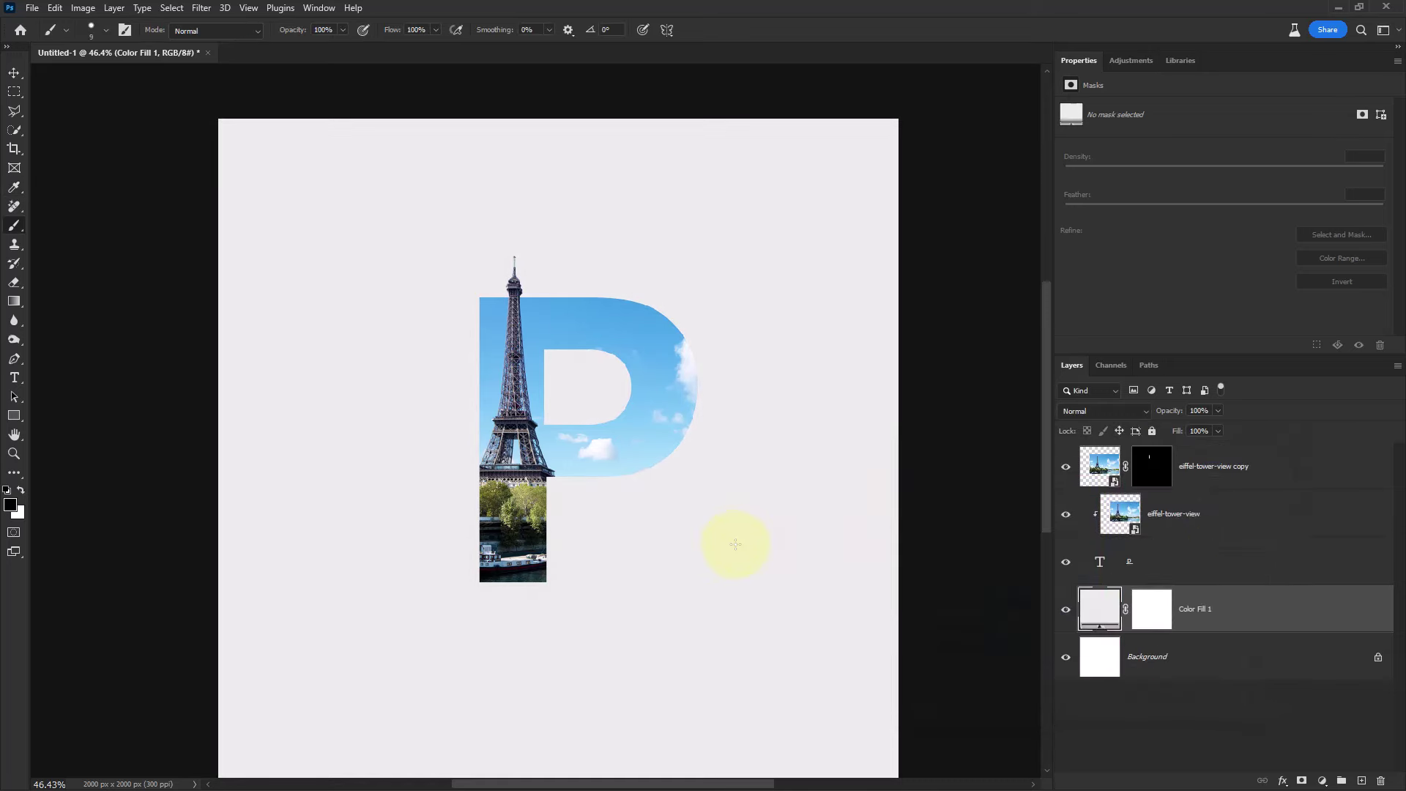
{"action": "scroll", "coordinate": [675, 504], "scroll_direction": "down", "scroll_amount": 2}
{"action": "scroll", "coordinate": [675, 504], "scroll_direction": "up", "scroll_amount": 1}
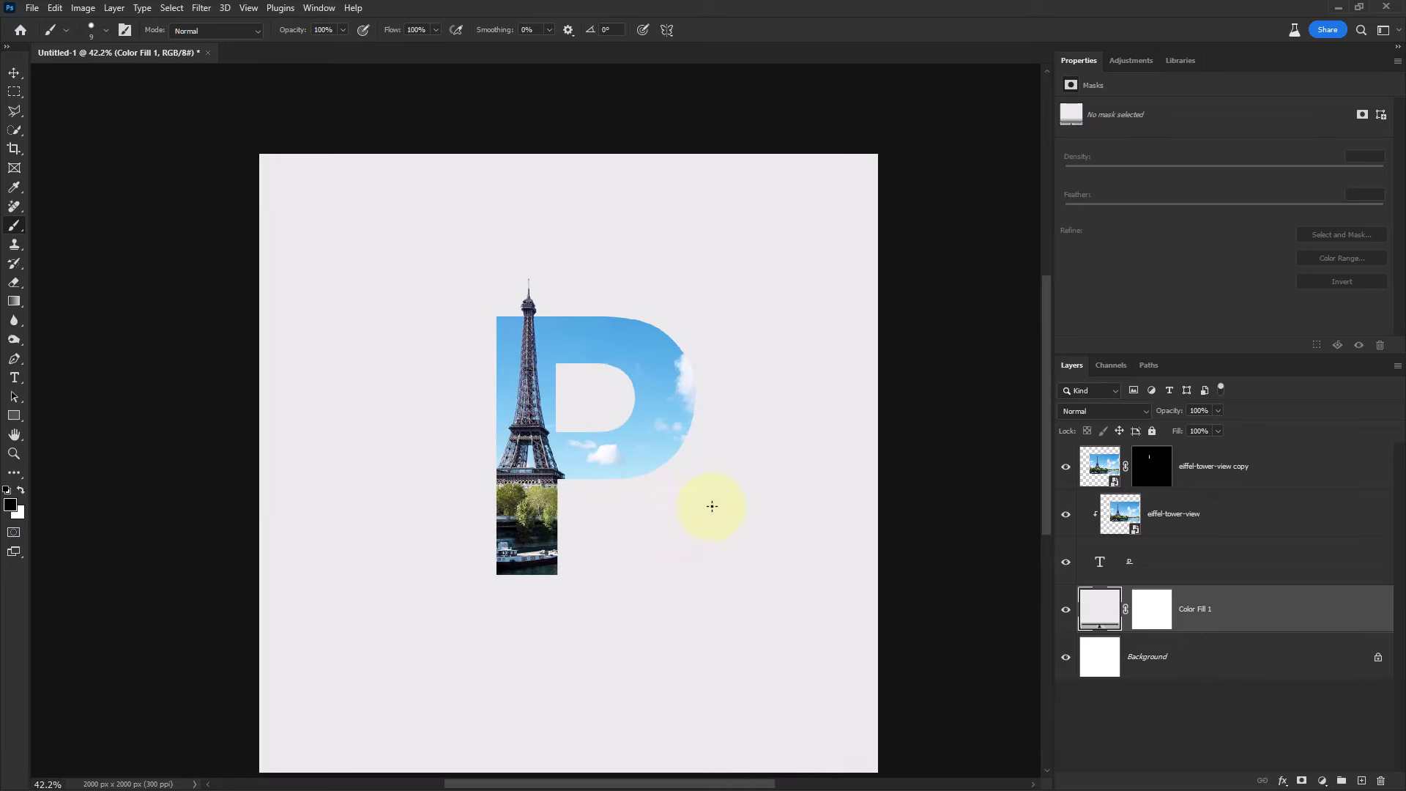
- Place birds.png above the tower copy, scaled down and rotated 18.06° beside the spire
{"action": "left_click", "coordinate": [1238, 472]}
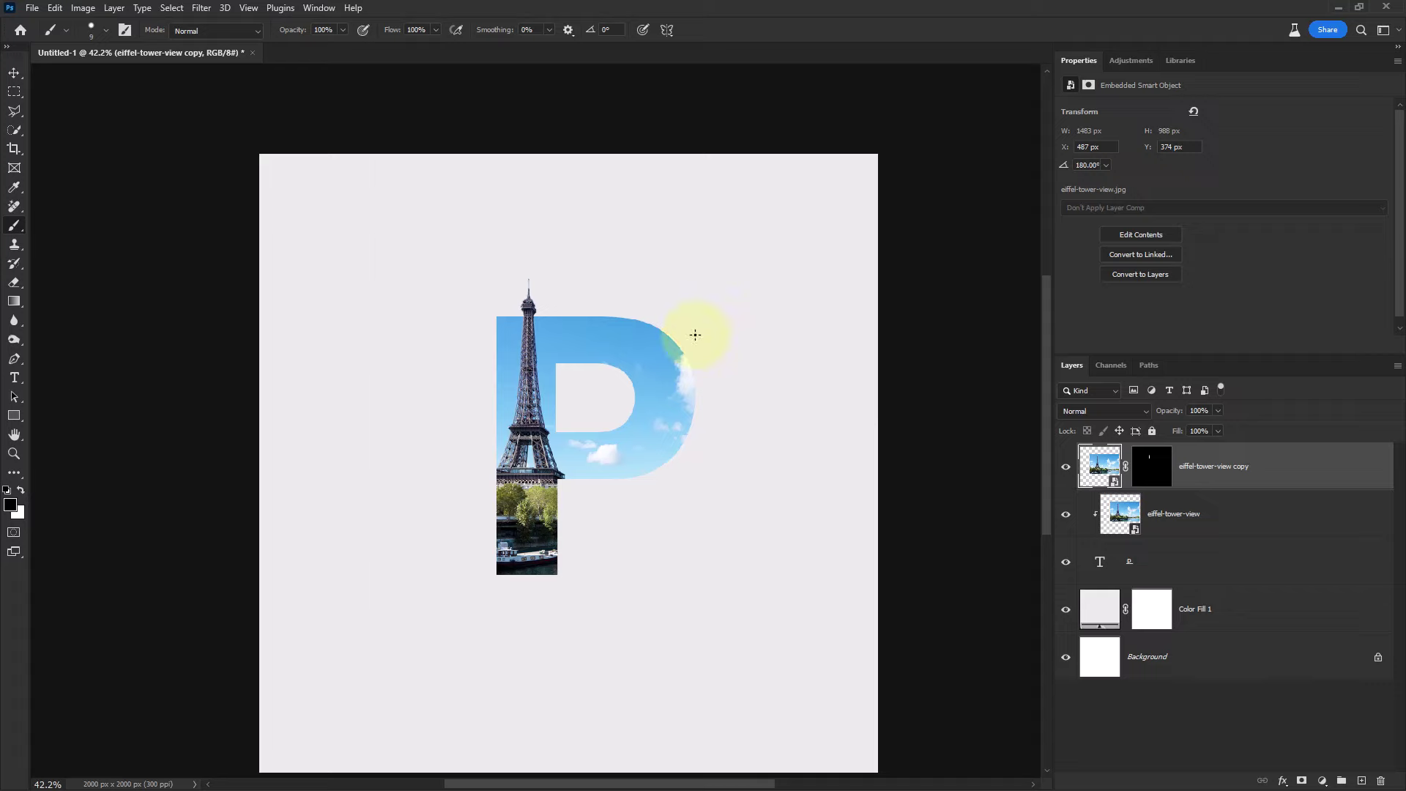
{"action": "key", "text": "alt+Tab"}
{"action": "left_click_drag", "start_coordinate": [929, 238], "coordinate": [333, 375]}
{"action": "mouse_move", "coordinate": [879, 463]}
{"action": "left_mouse_down"}
{"action": "mouse_move", "coordinate": [495, 524]}
{"action": "mouse_move", "coordinate": [685, 370]}
{"action": "left_mouse_up"}
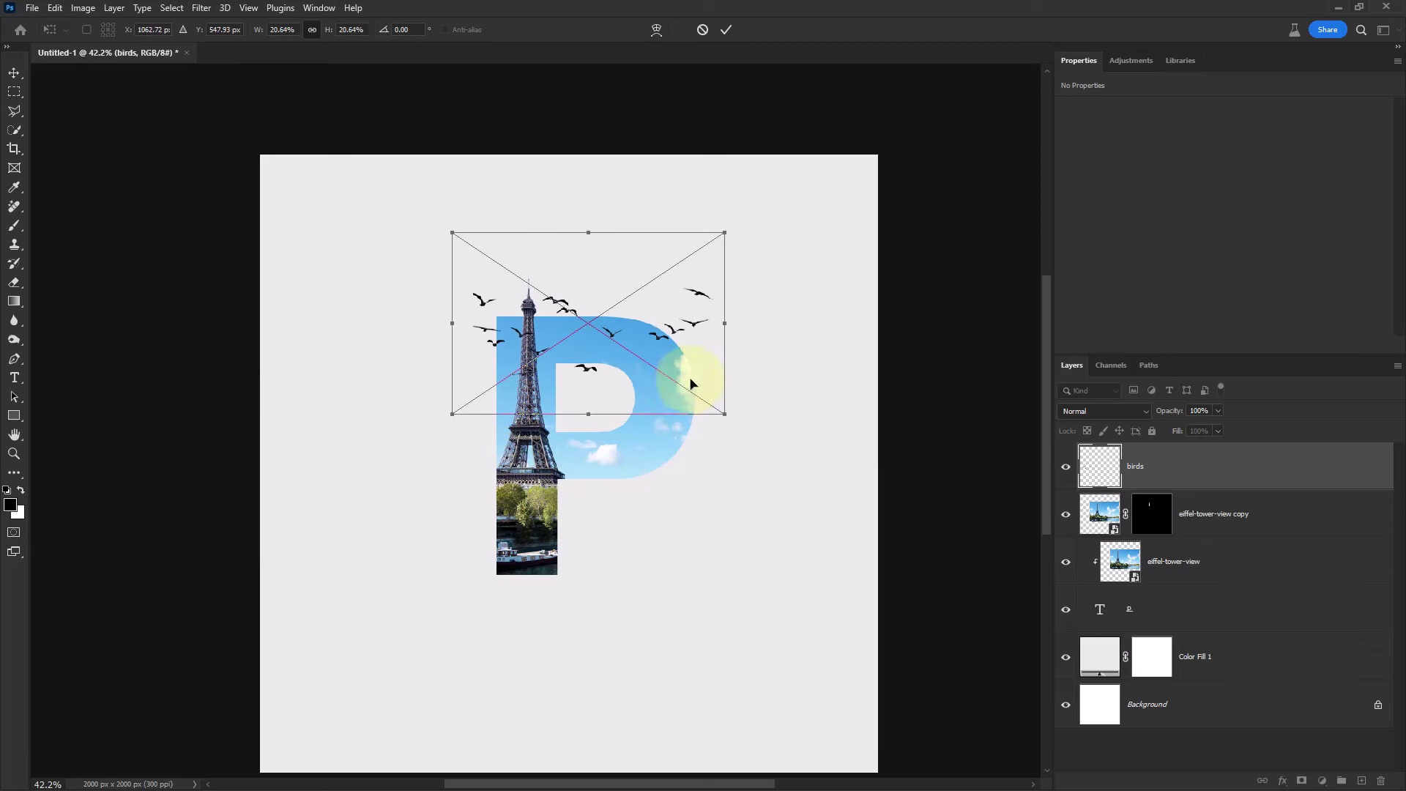
{"action": "mouse_move", "coordinate": [724, 323]}
{"action": "left_mouse_down"}
{"action": "mouse_move", "coordinate": [581, 329]}
{"action": "mouse_move", "coordinate": [635, 366]}
{"action": "mouse_move", "coordinate": [646, 359]}
{"action": "mouse_move", "coordinate": [562, 346]}
{"action": "left_mouse_up"}
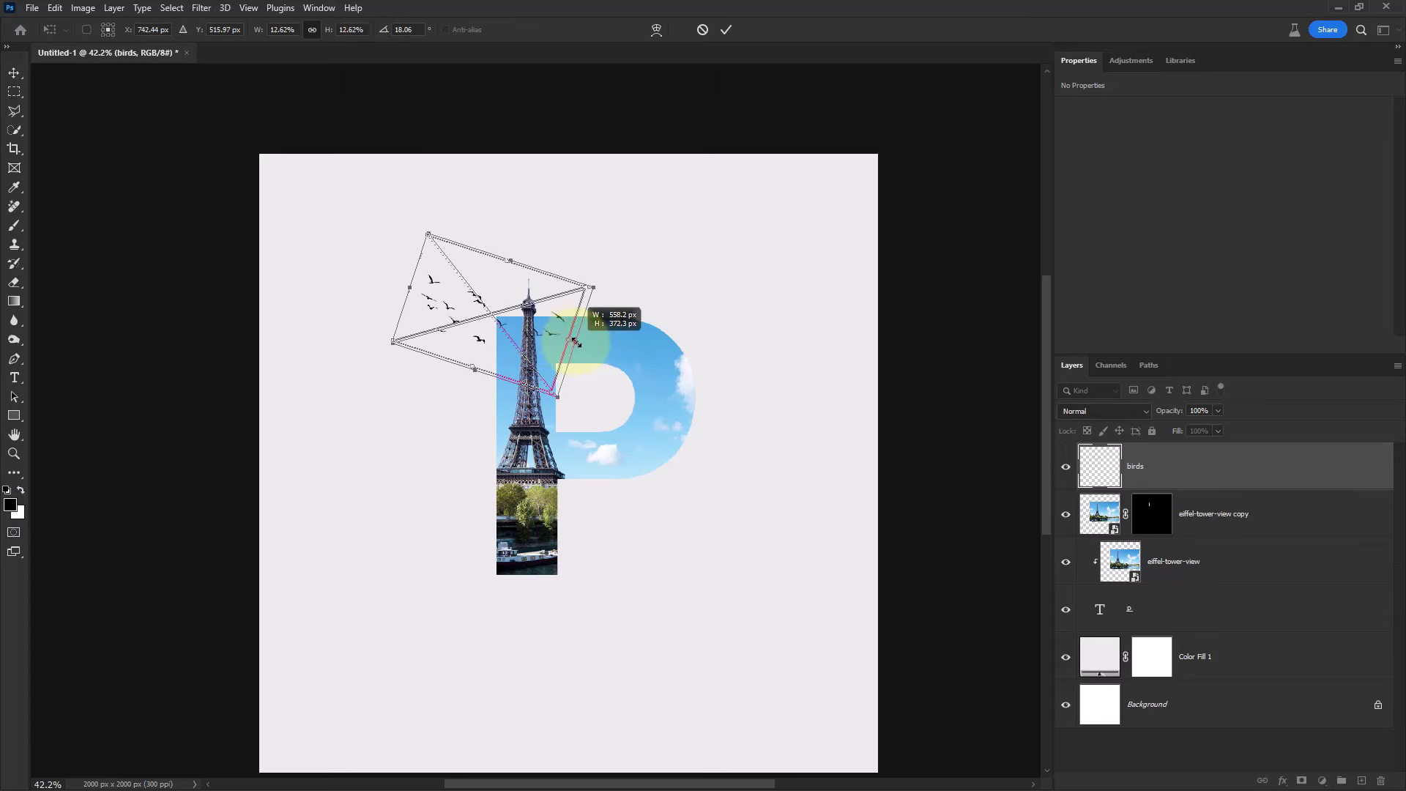
{"action": "left_click_drag", "start_coordinate": [562, 346], "coordinate": [551, 338]}
{"action": "key", "text": "Return"}
{"action": "key", "text": "b"}
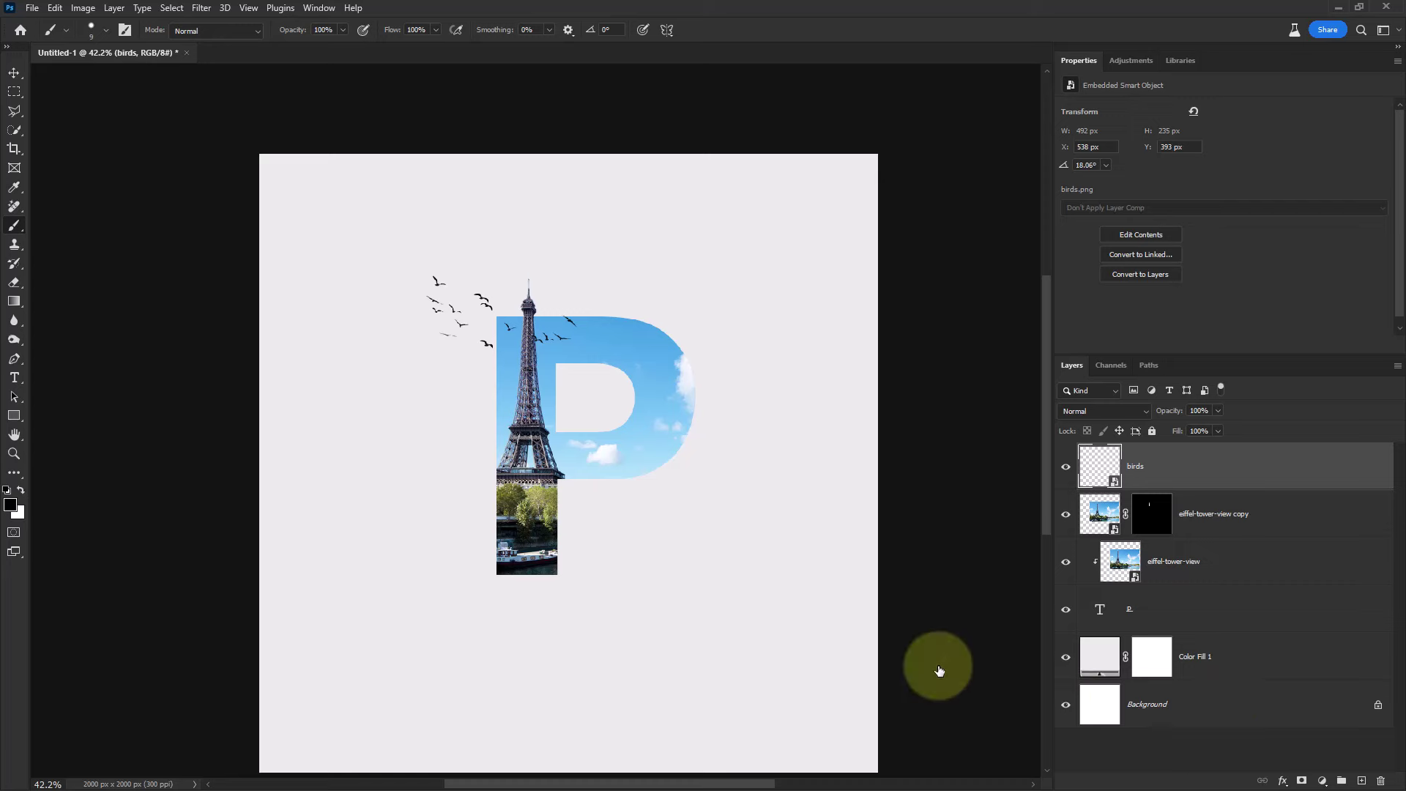
- Group the P text, both tower layers and the birds into Group 1
{"action": "scroll", "coordinate": [756, 641], "scroll_direction": "down", "scroll_amount": 1}
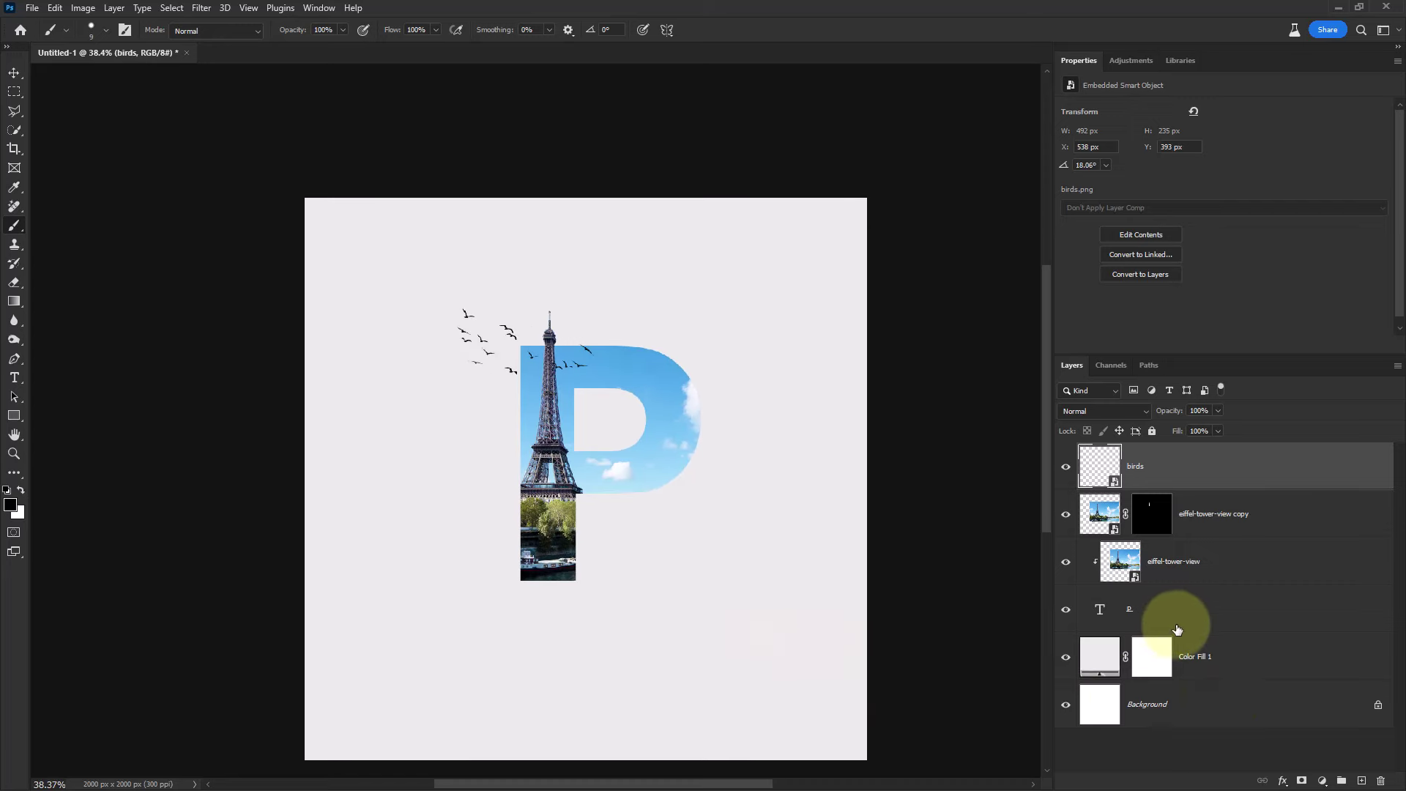
{"action": "left_click", "coordinate": [1214, 612]}
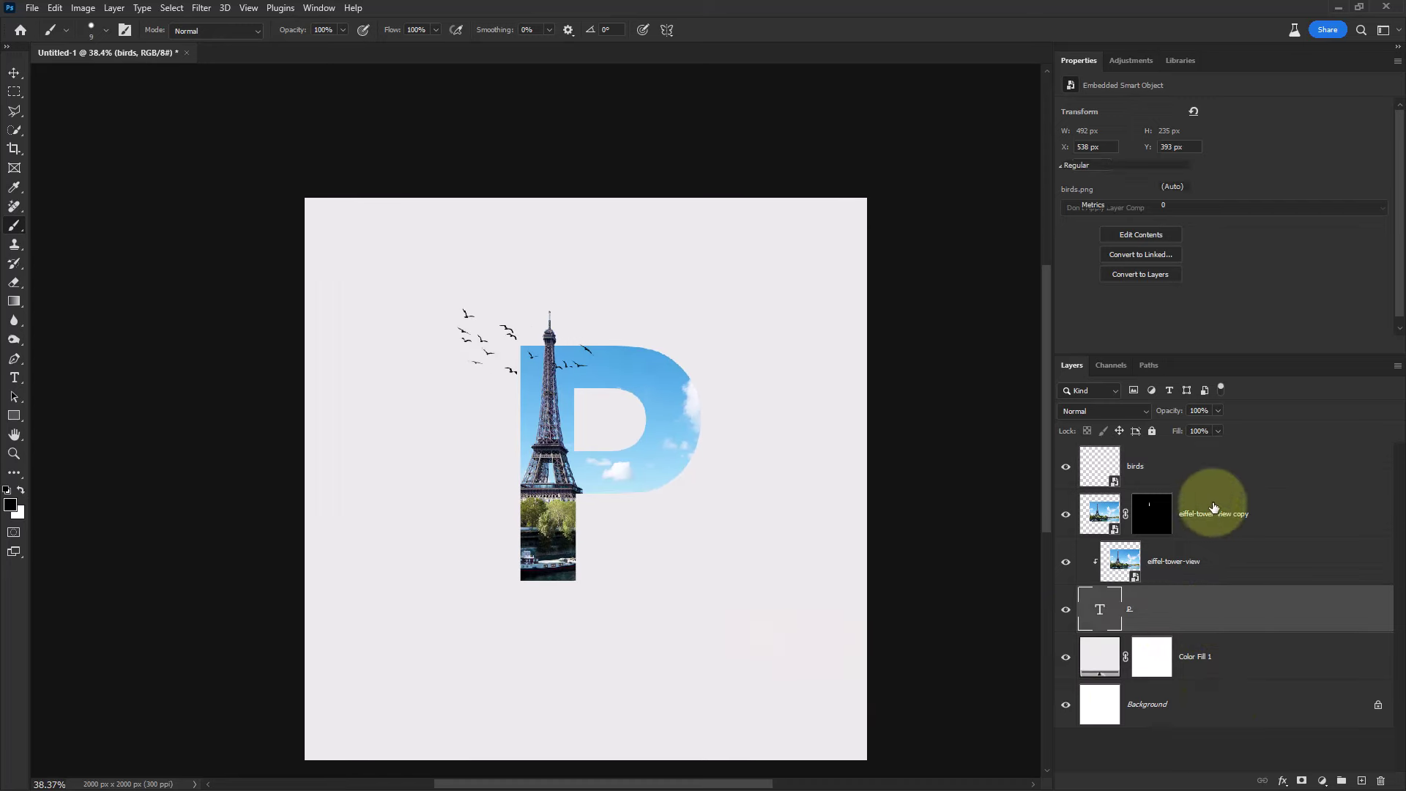
{"action": "left_click", "coordinate": [1210, 469], "text": "shift"}
{"action": "key", "text": "ctrl+g"}
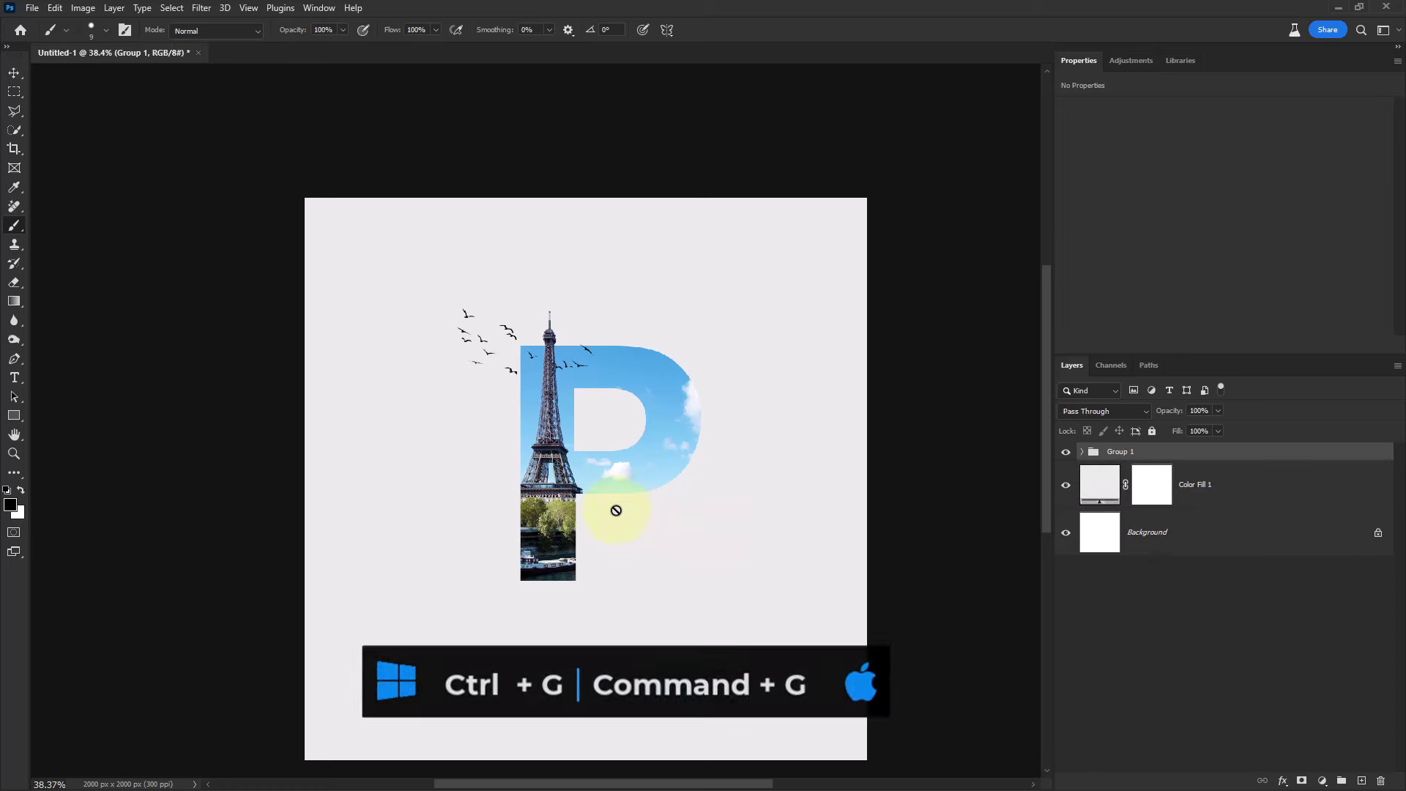
{"action": "key", "text": "v"}
- Enlarge Group 1 to 114.75% and reposition it on the canvas
{"action": "left_click_drag", "start_coordinate": [622, 477], "coordinate": [636, 490]}
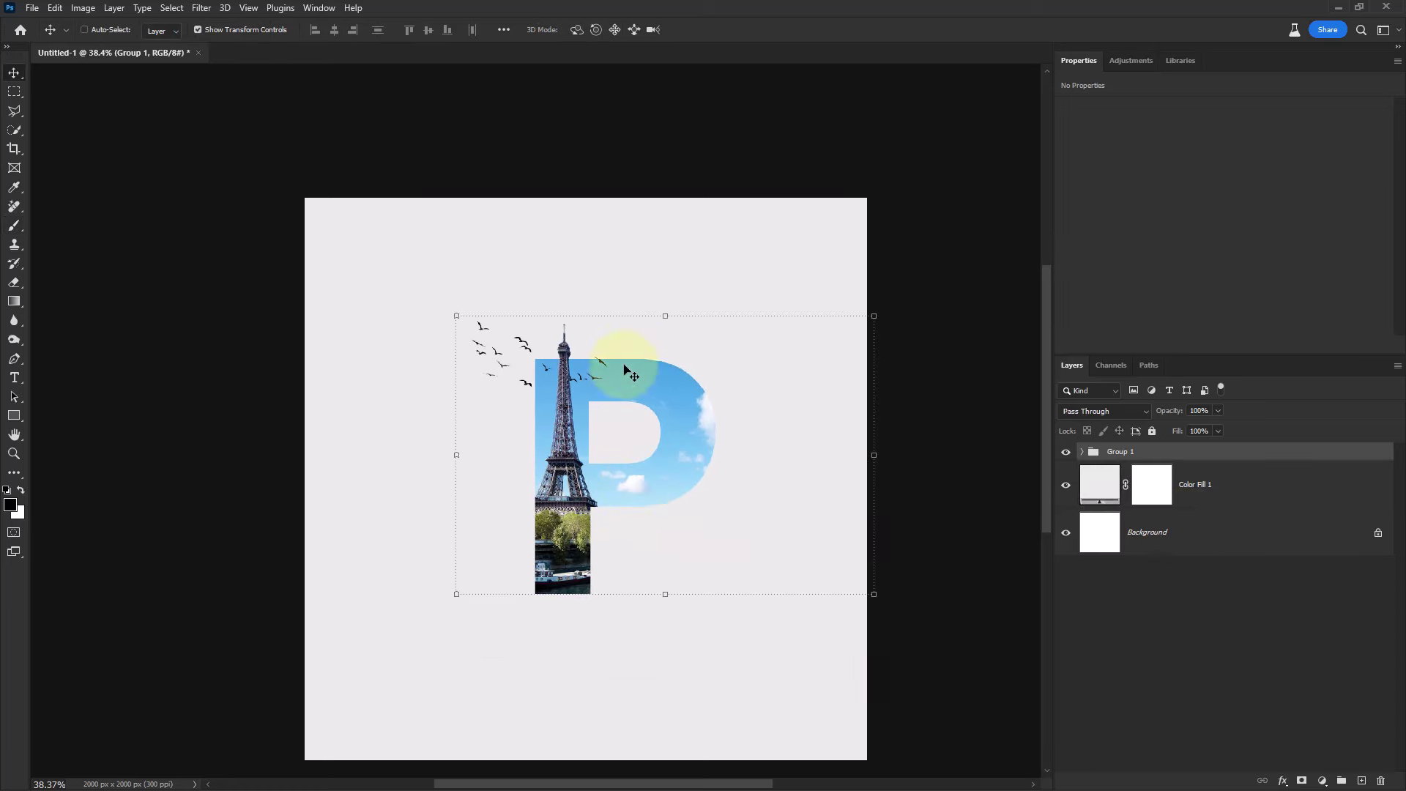
{"action": "left_click_drag", "start_coordinate": [665, 315], "coordinate": [665, 275]}
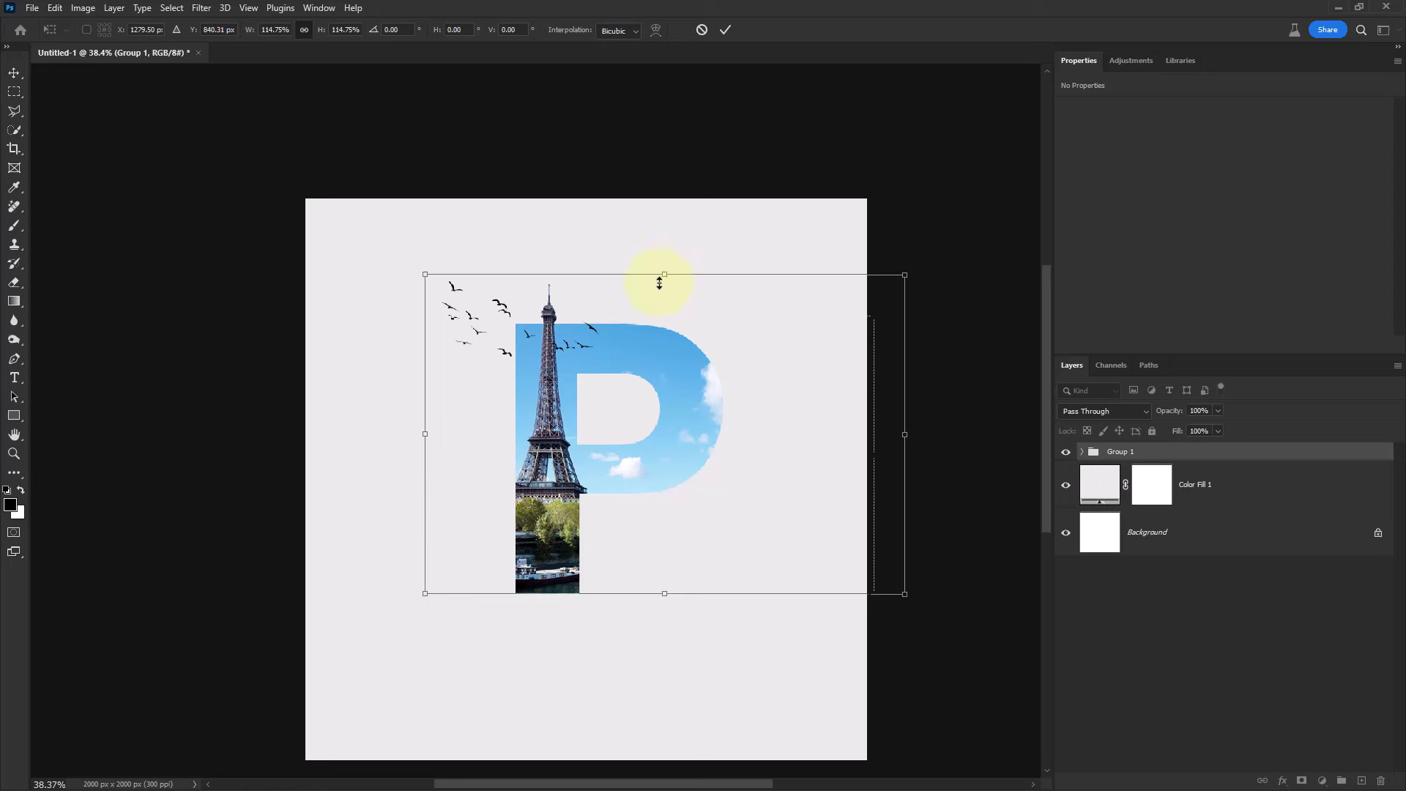
{"action": "left_click_drag", "start_coordinate": [641, 363], "coordinate": [642, 386]}
{"action": "key", "text": "Return"}
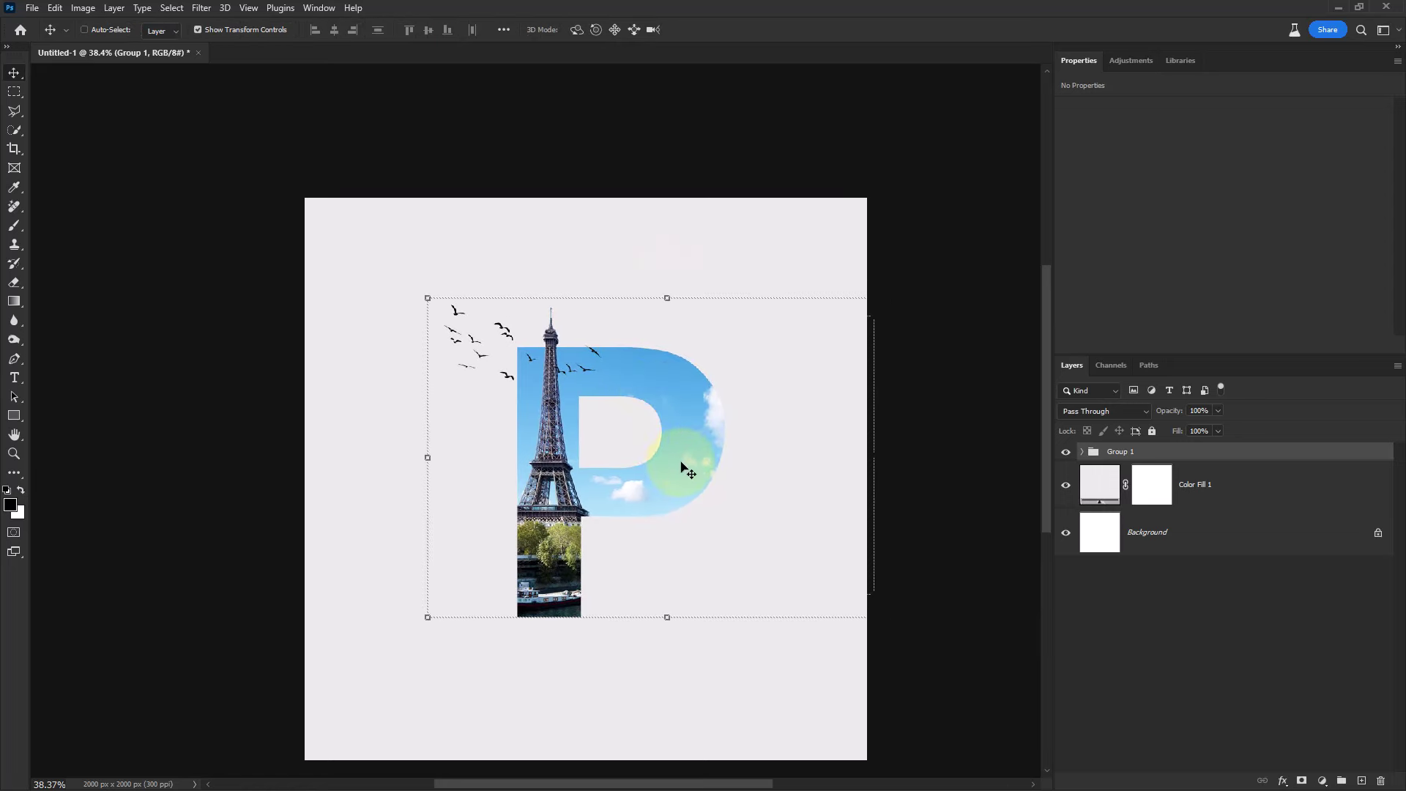
{"action": "left_click", "coordinate": [826, 538]}
{"action": "left_click", "coordinate": [1187, 619]}
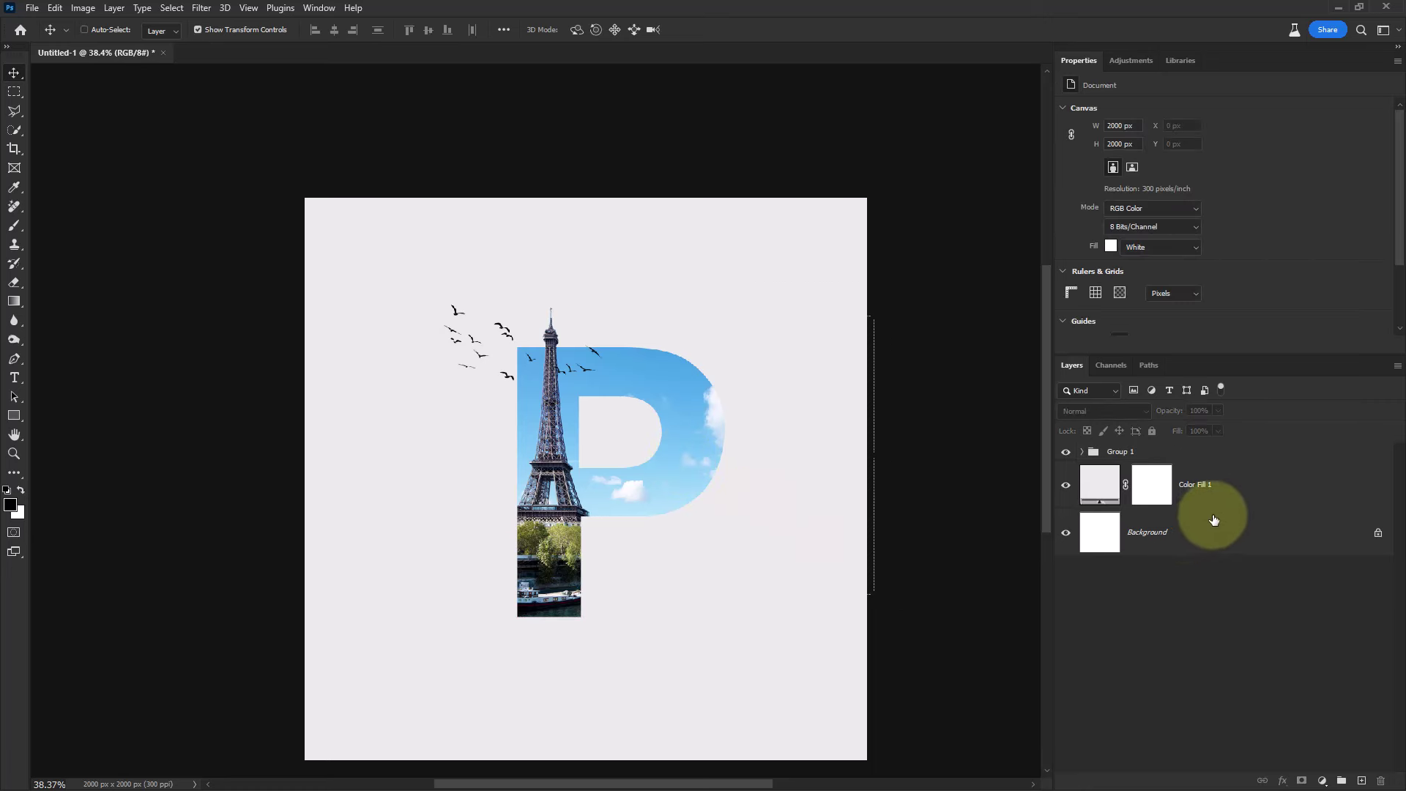
- Add a new layer named shadow above Color Fill 1
{"action": "left_click", "coordinate": [1230, 482]}
{"action": "left_click", "coordinate": [1361, 781]}
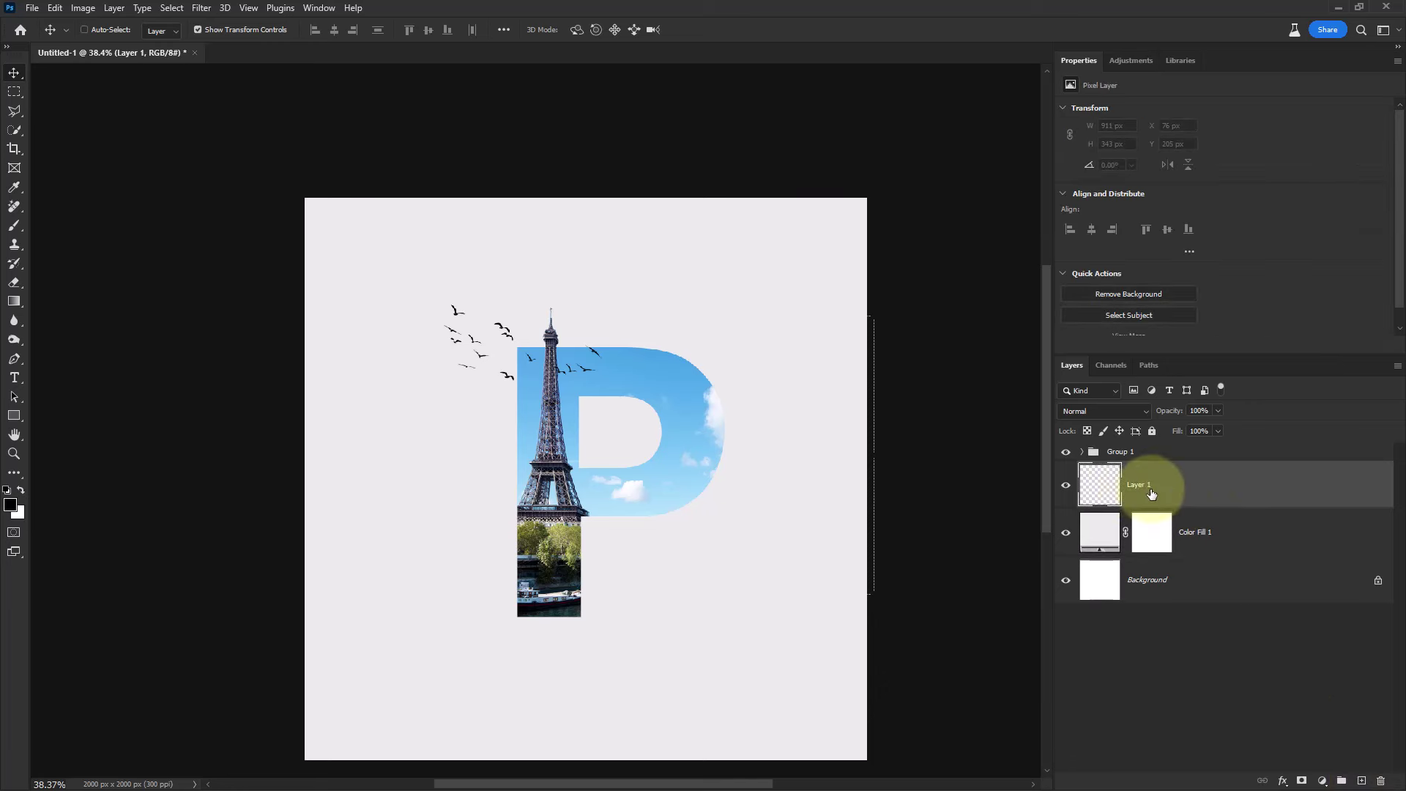
{"action": "double_click", "coordinate": [1140, 485]}
{"action": "type", "text": "shadow"}
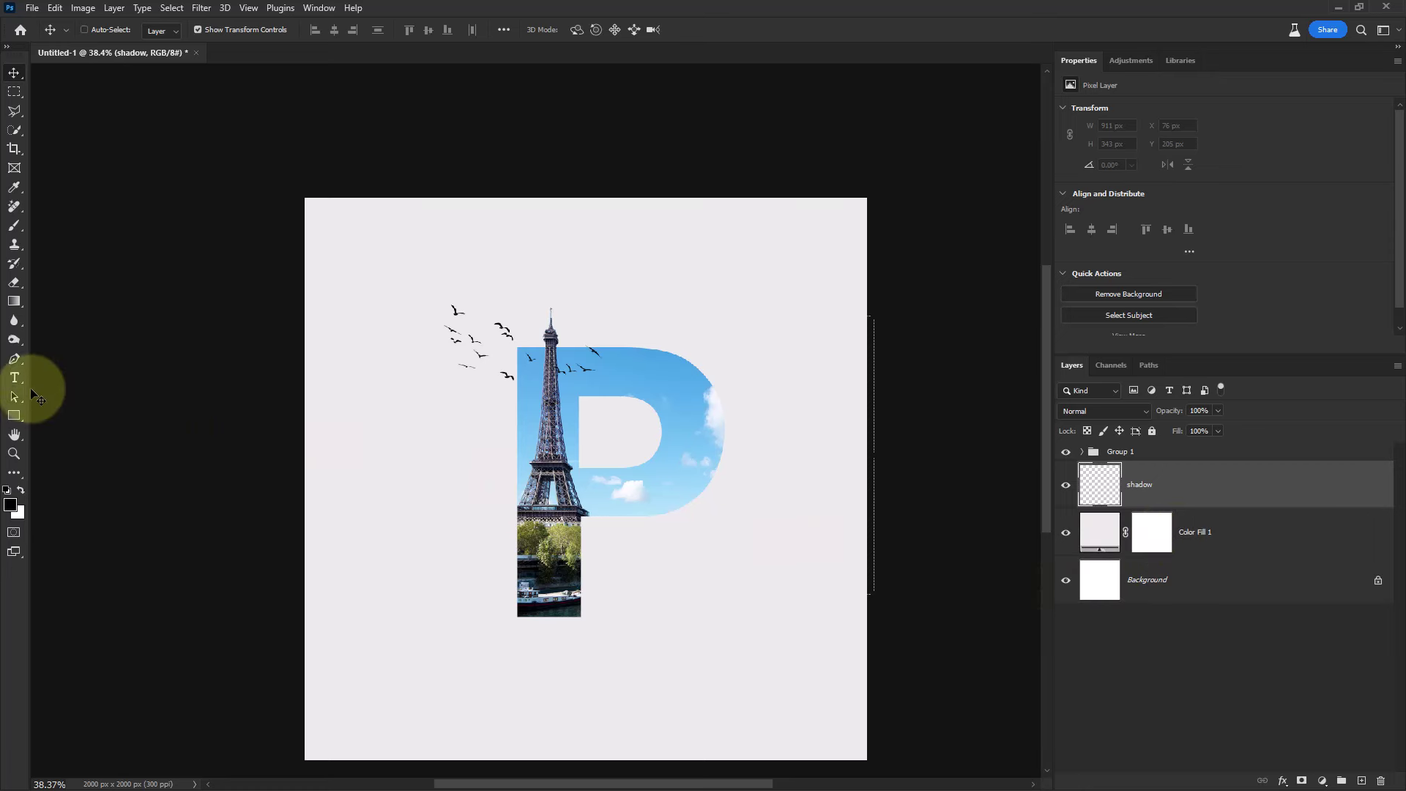
- Paint a large soft black blob inside the P with a 556 px soft round brush
{"action": "left_click", "coordinate": [14, 225]}
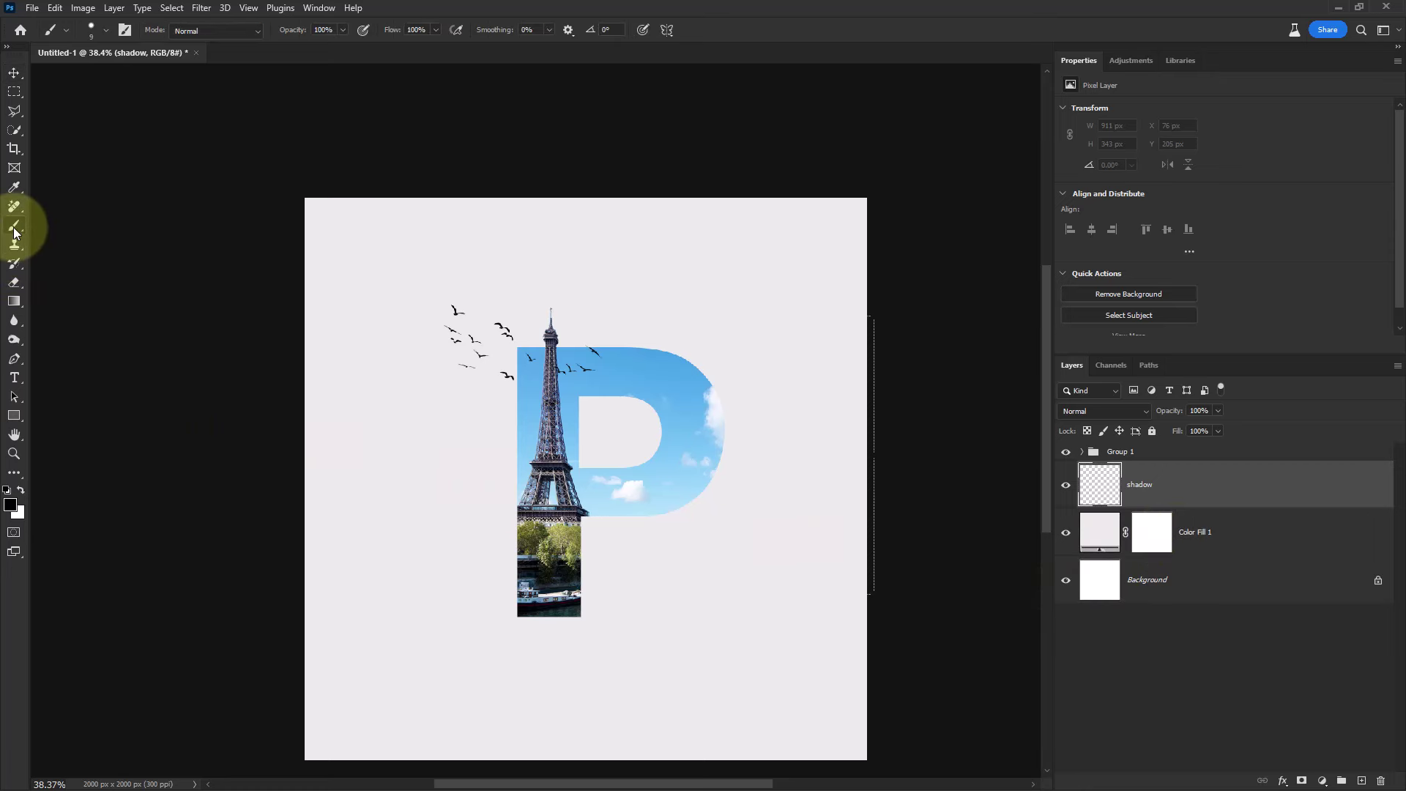
{"action": "right_click", "coordinate": [517, 370]}
{"action": "double_click", "coordinate": [643, 455]}
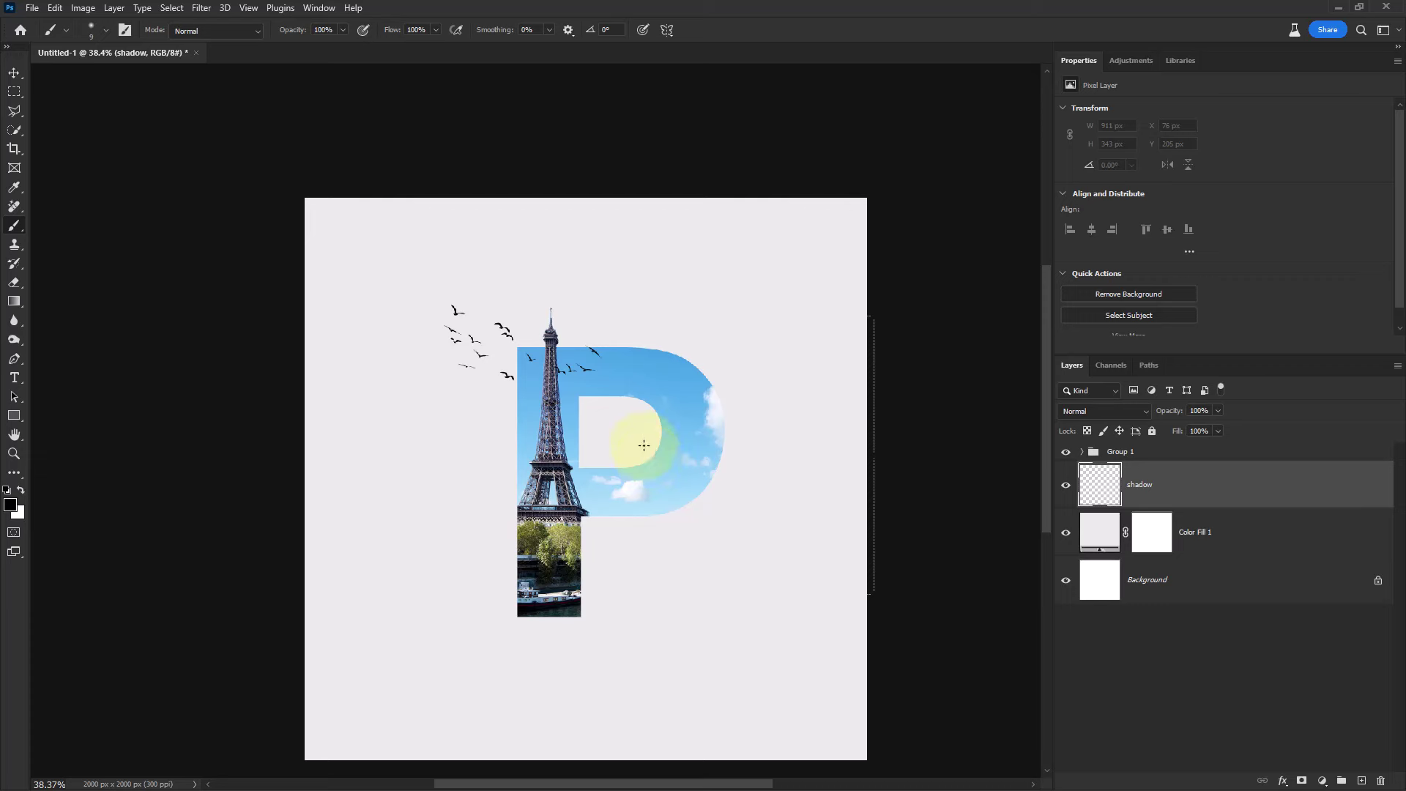
{"action": "left_click_drag", "start_coordinate": [551, 430], "coordinate": [627, 432]}
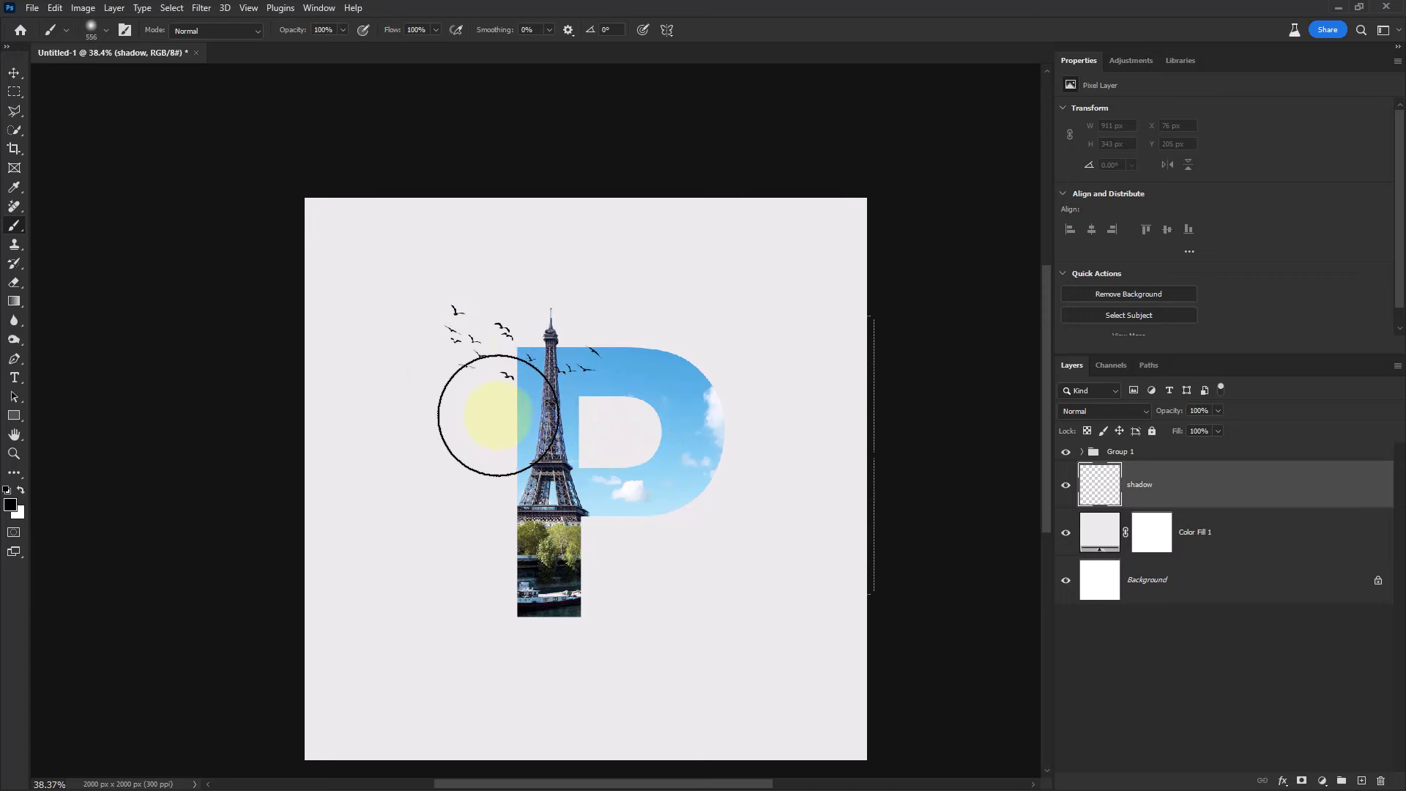
{"action": "left_click_drag", "start_coordinate": [659, 440], "coordinate": [597, 430]}
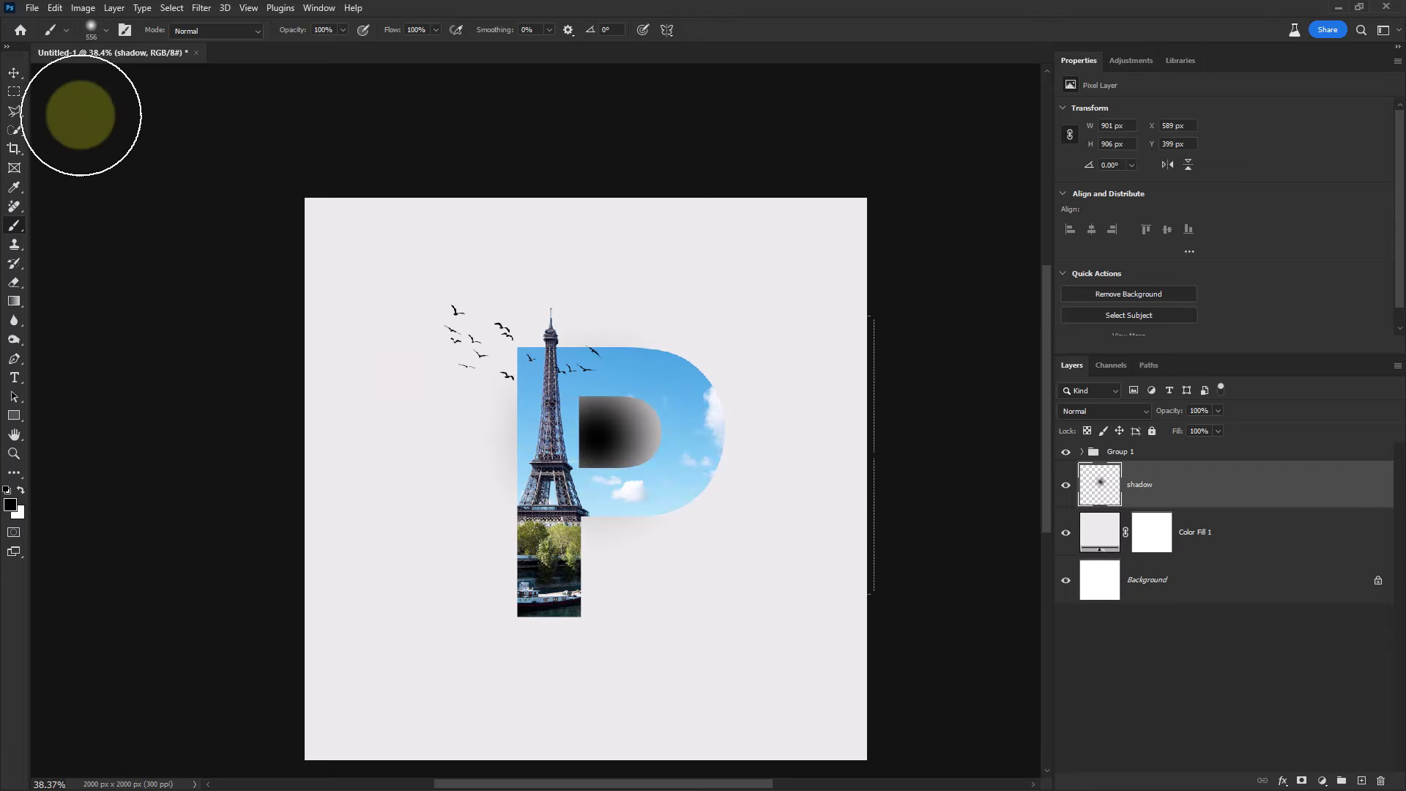
{"action": "left_click", "coordinate": [14, 73]}
- Squash the blob into a flat 1255 × 110 px ellipse under the P at 49% opacity
{"action": "mouse_move", "coordinate": [597, 310]}
{"action": "left_mouse_down"}
{"action": "mouse_move", "coordinate": [604, 628]}
{"action": "mouse_move", "coordinate": [604, 560]}
{"action": "left_mouse_up"}
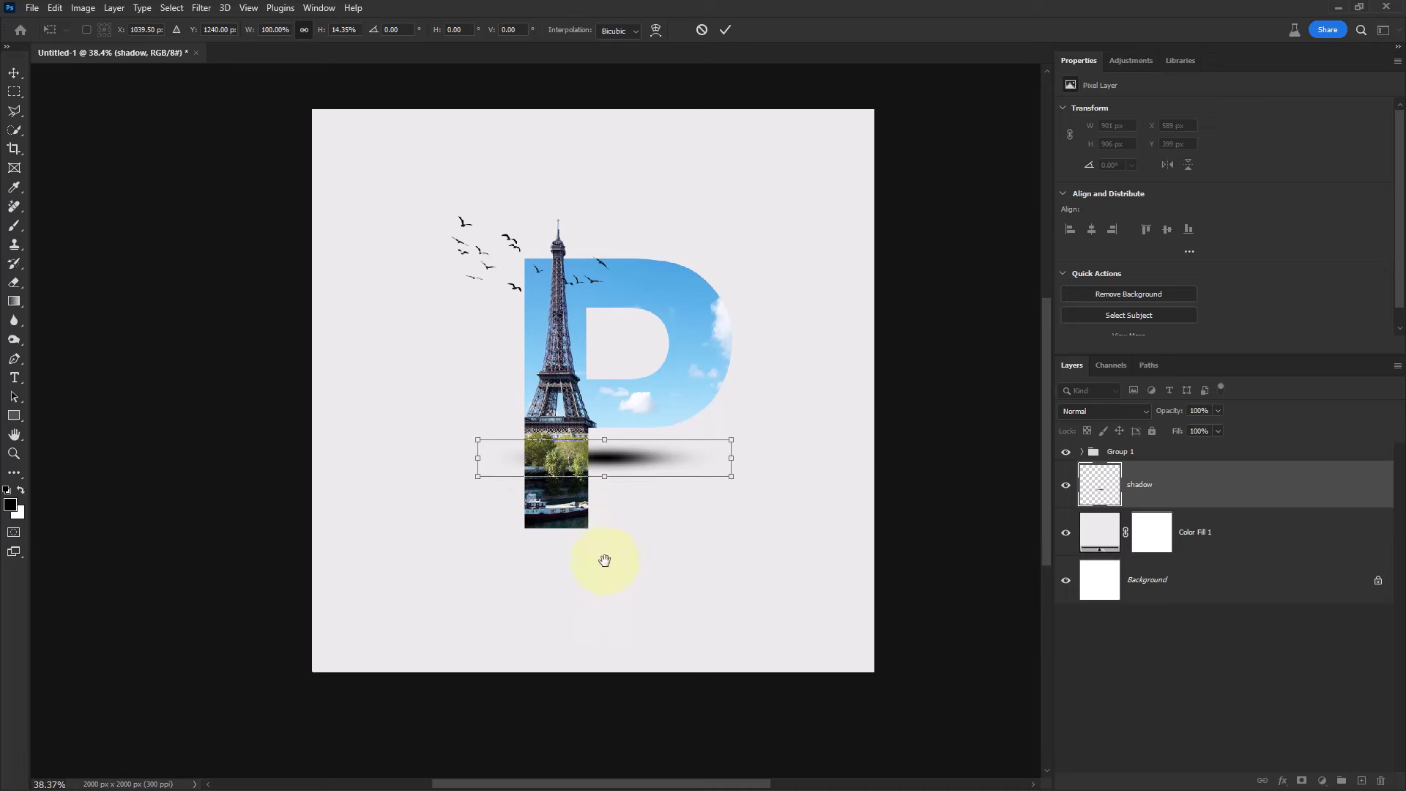
{"action": "left_click_drag", "start_coordinate": [638, 454], "coordinate": [616, 555]}
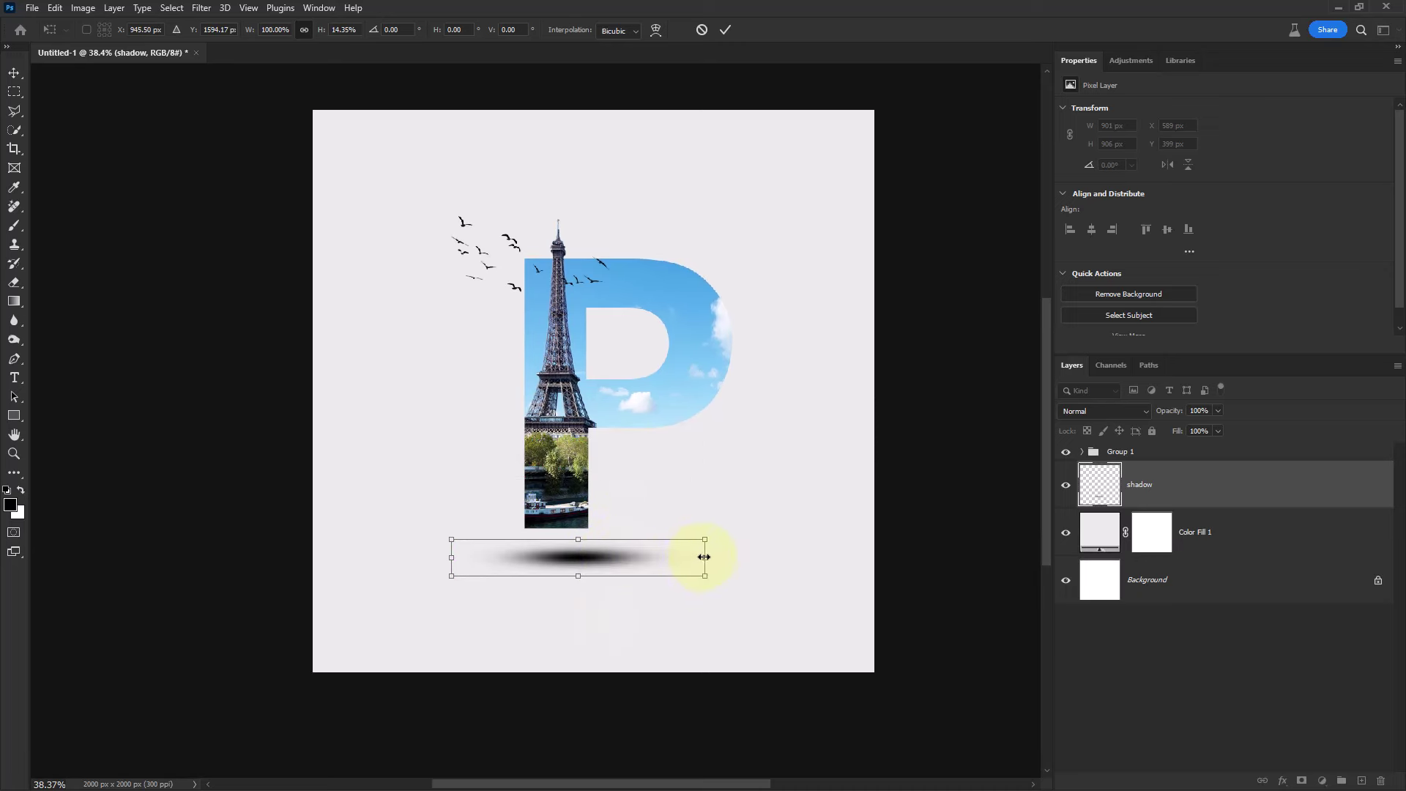
{"action": "left_click_drag", "start_coordinate": [705, 557], "coordinate": [809, 553]}
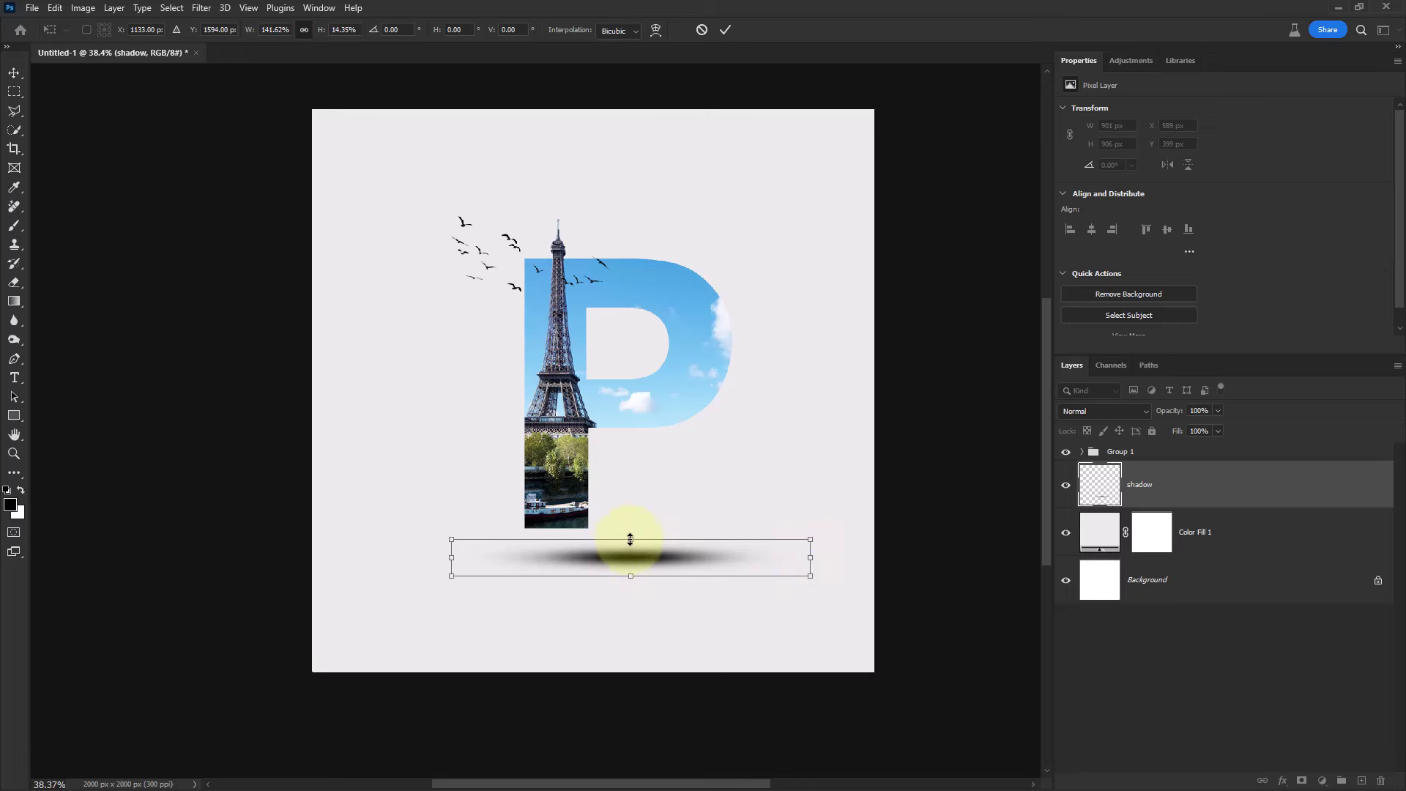
{"action": "left_click_drag", "start_coordinate": [630, 540], "coordinate": [635, 564]}
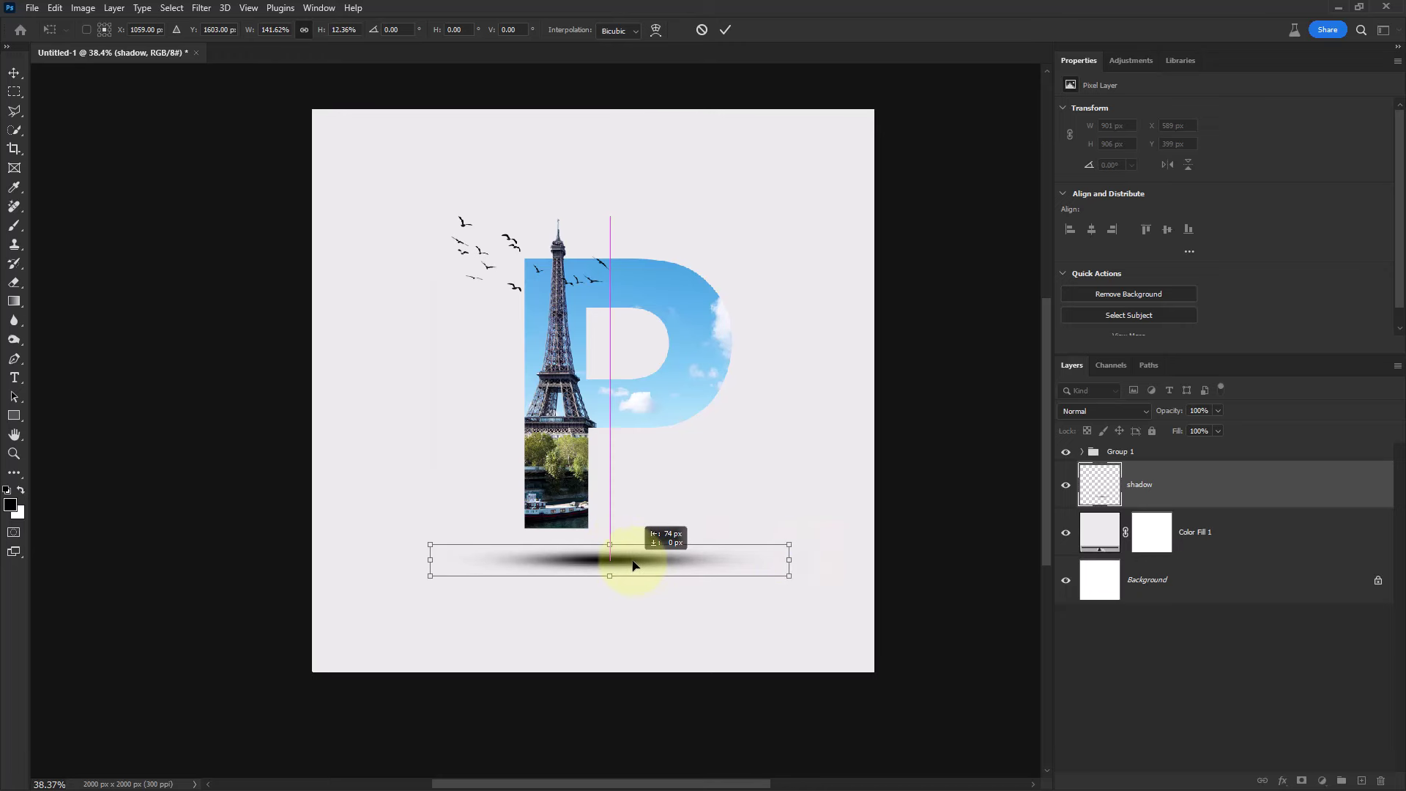
{"action": "key", "text": "Return"}
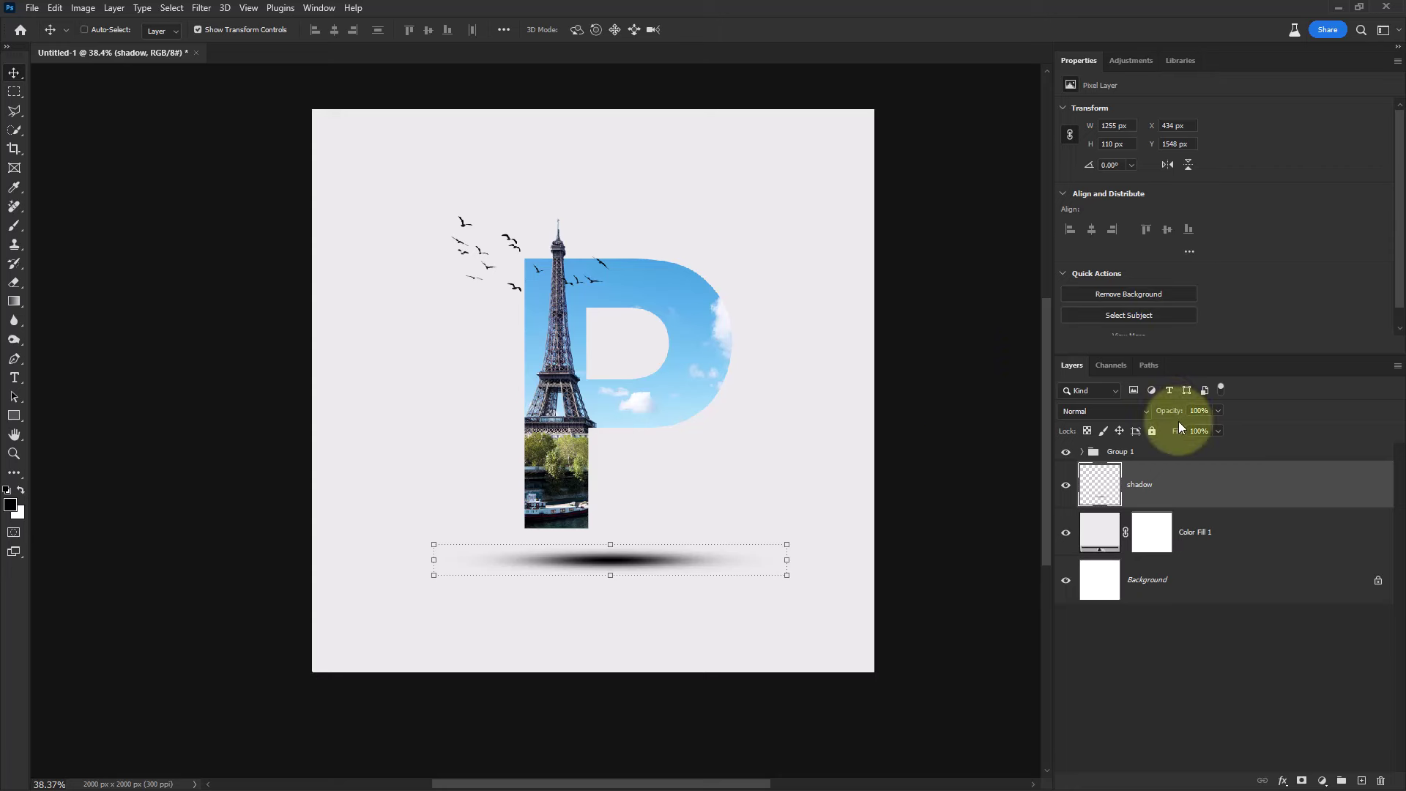
{"action": "left_click_drag", "start_coordinate": [1169, 414], "coordinate": [1132, 416]}
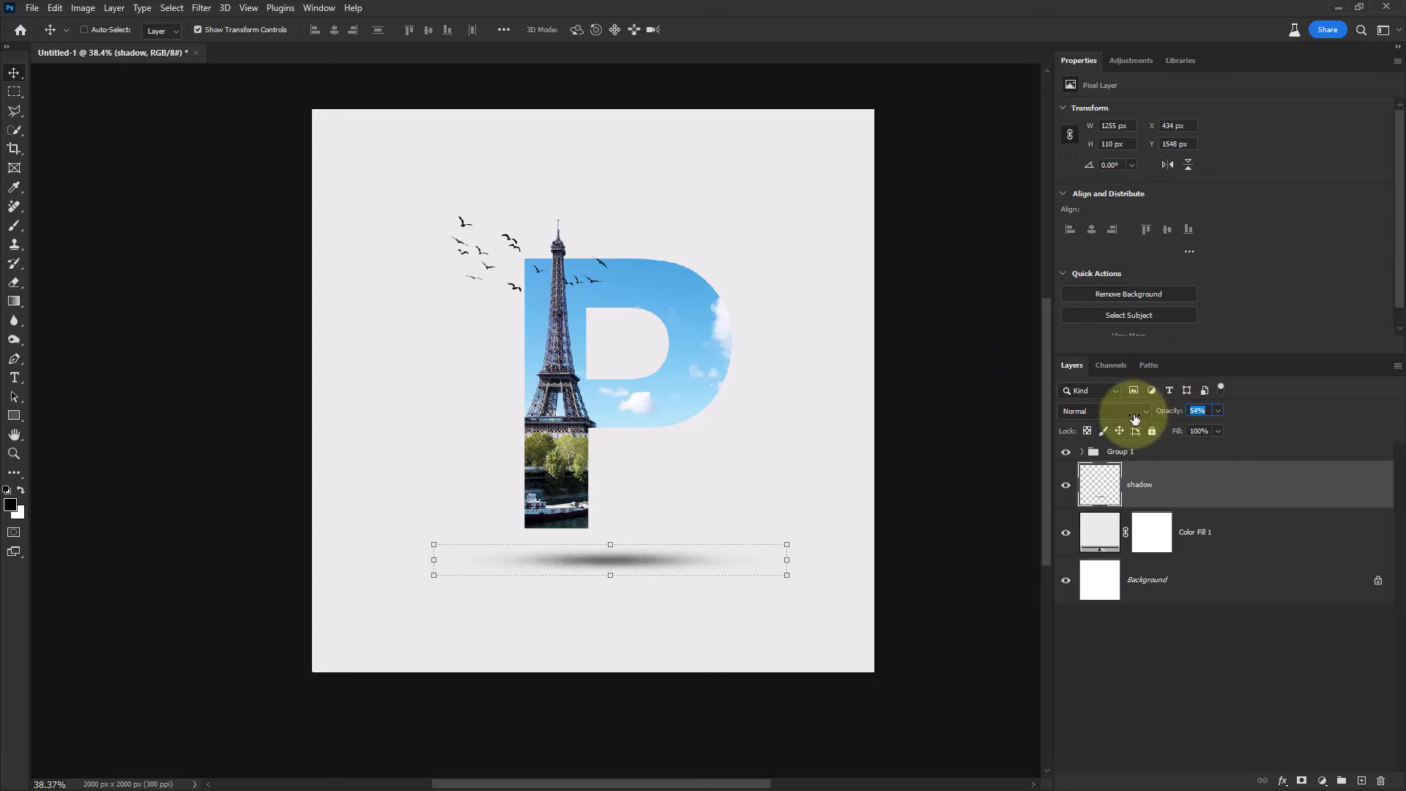
- Shift the P artwork group and the shadow slightly up and to the left
{"action": "left_click", "coordinate": [1183, 635]}
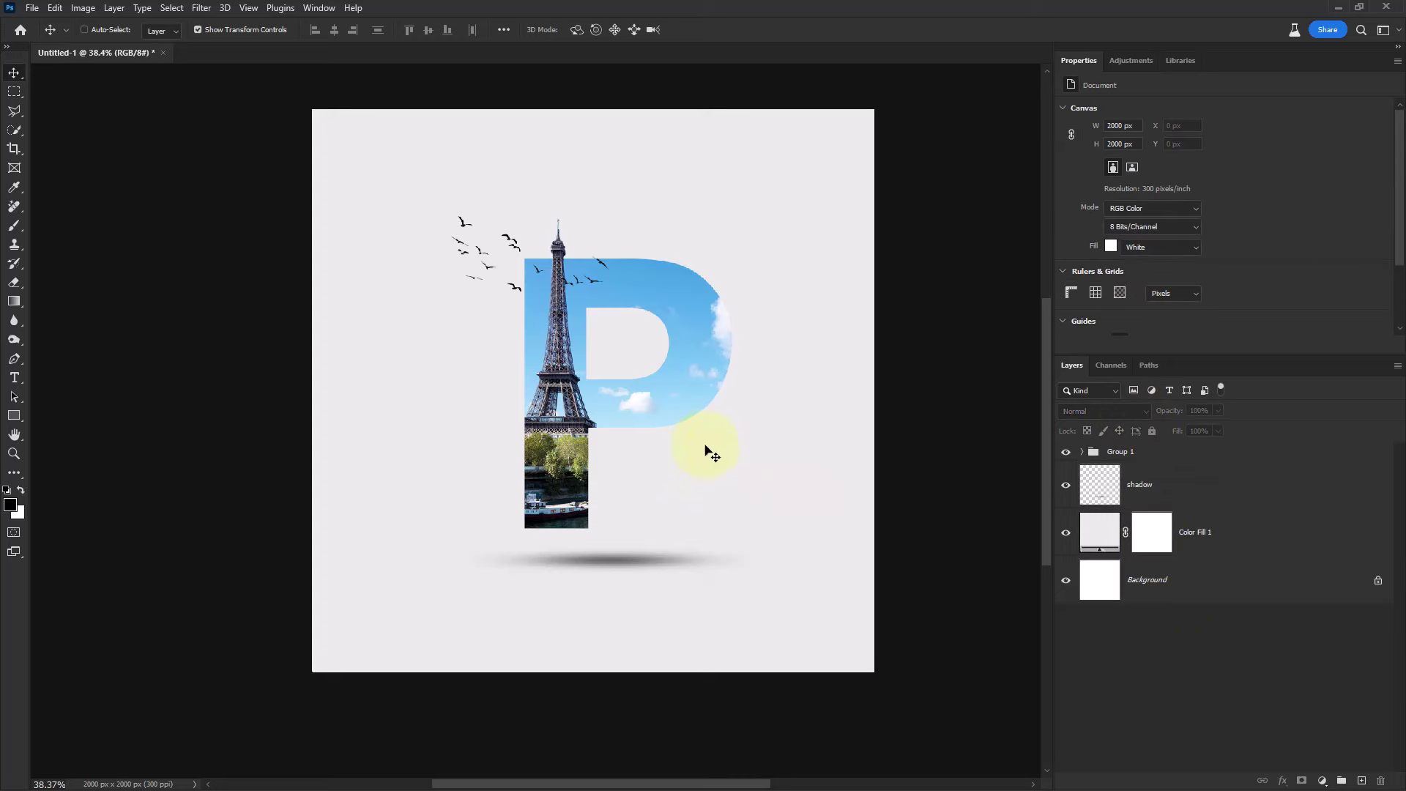
{"action": "scroll", "coordinate": [703, 448], "scroll_direction": "up", "scroll_amount": 2}
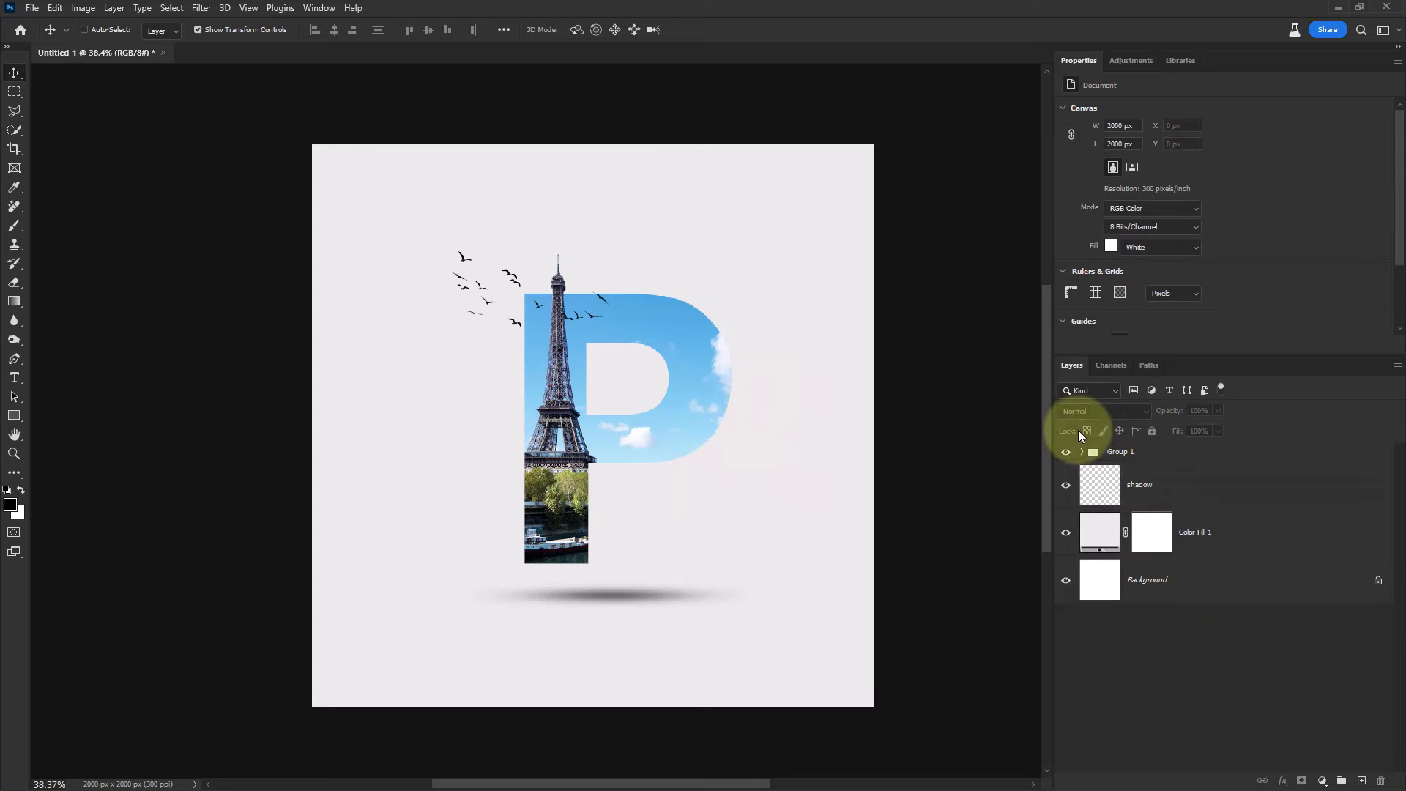
{"action": "left_click", "coordinate": [1245, 451]}
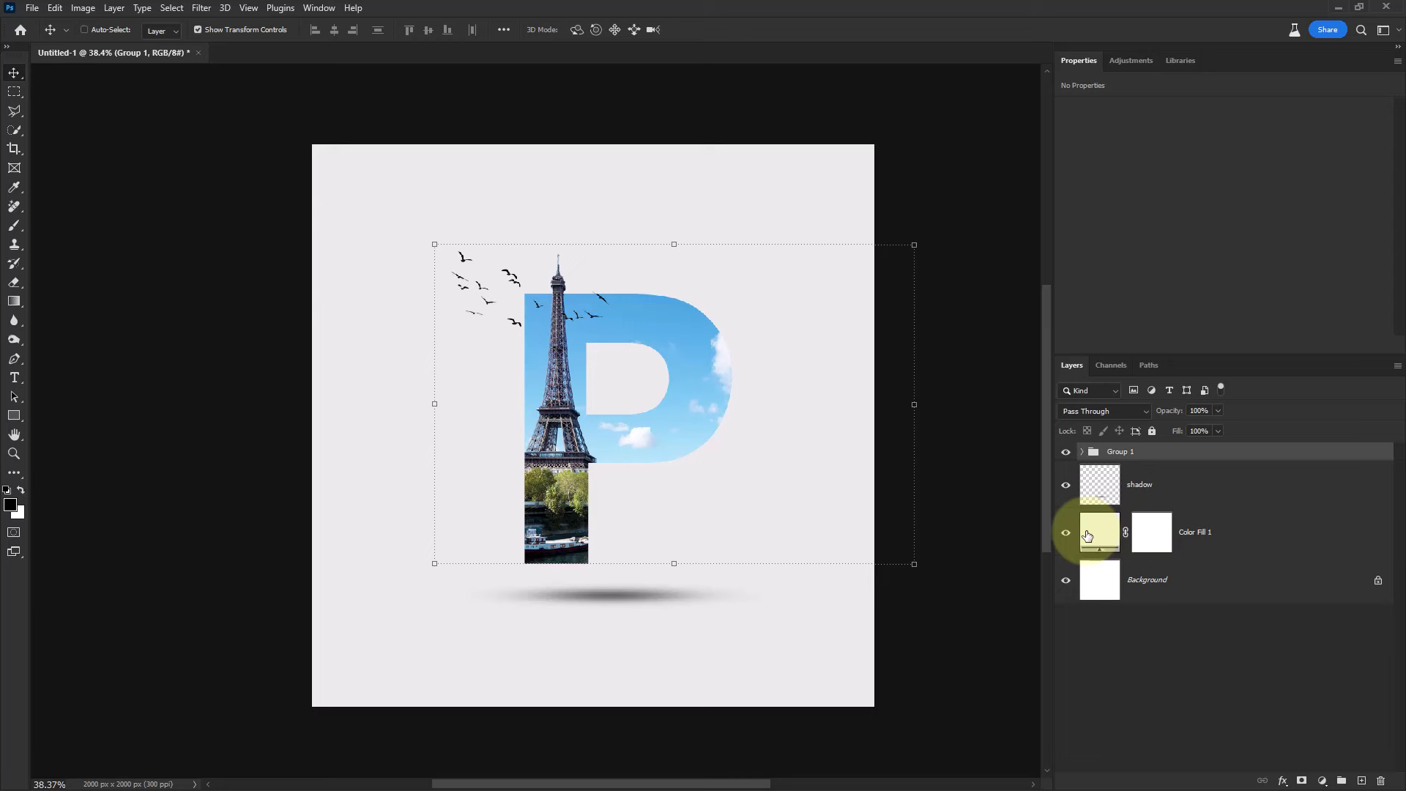
{"action": "left_click", "coordinate": [1163, 487], "text": "shift"}
{"action": "left_click_drag", "start_coordinate": [631, 498], "coordinate": [635, 454]}
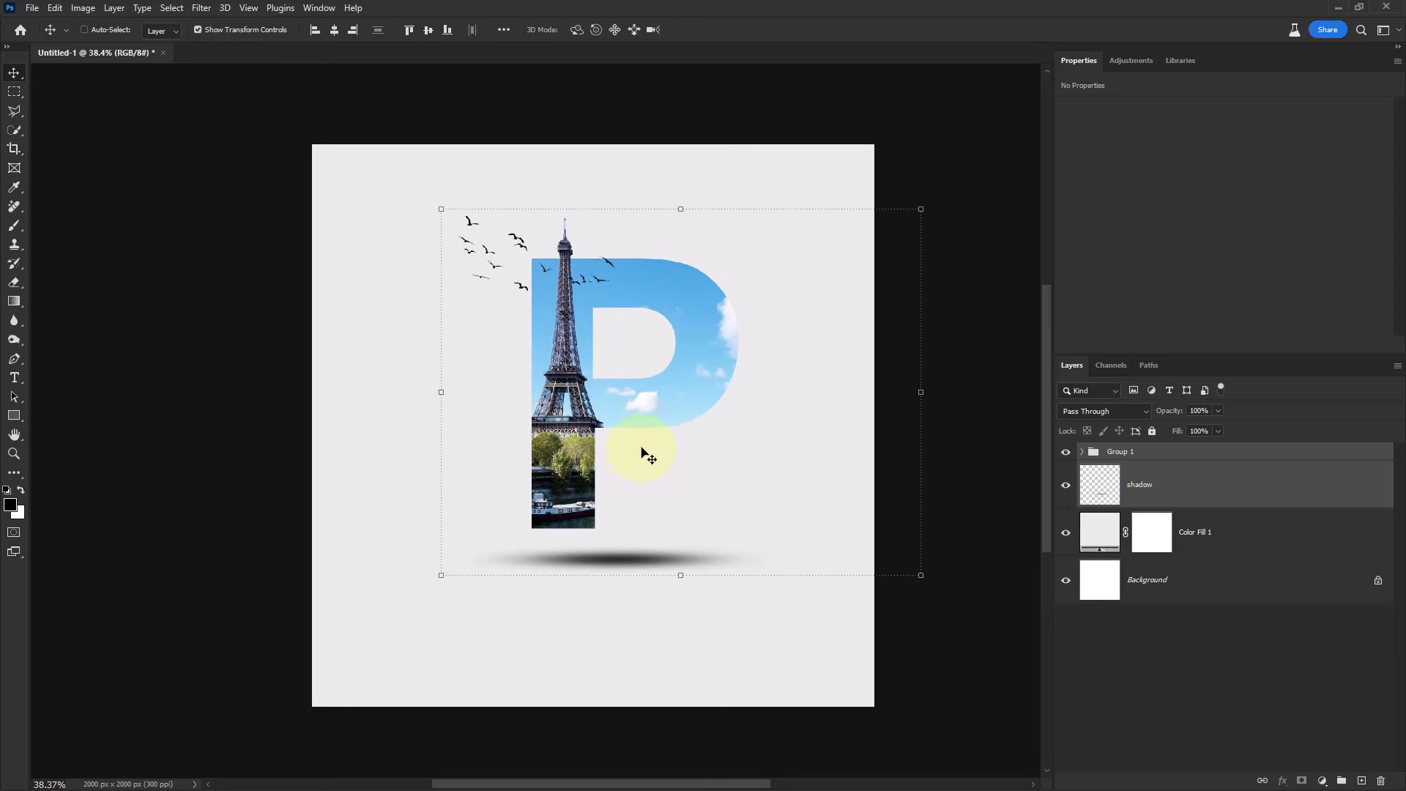
{"action": "left_click_drag", "start_coordinate": [634, 455], "coordinate": [629, 455]}
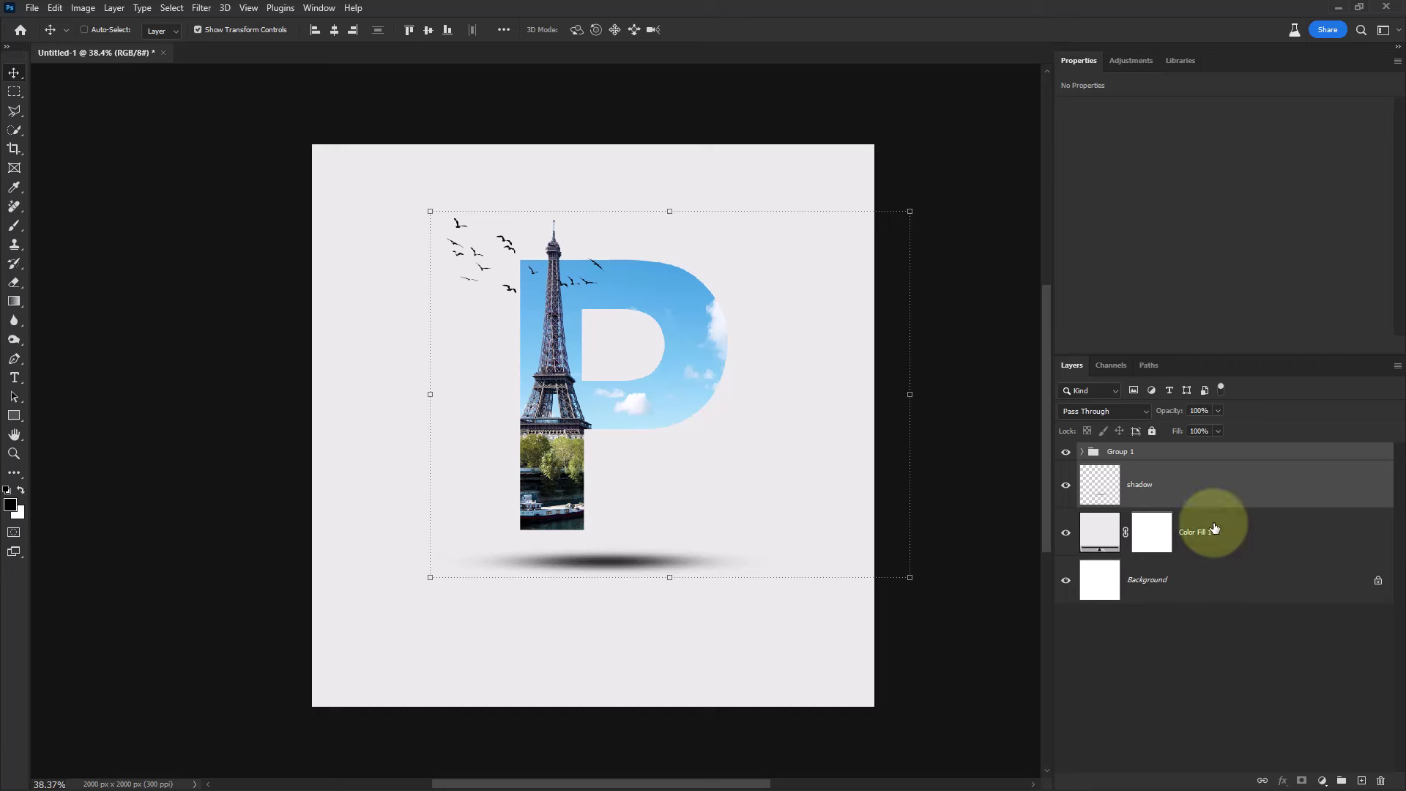
- Add PARIS text below the shadow at 12 pt with 1600 tracking
{"action": "left_click", "coordinate": [1254, 452]}
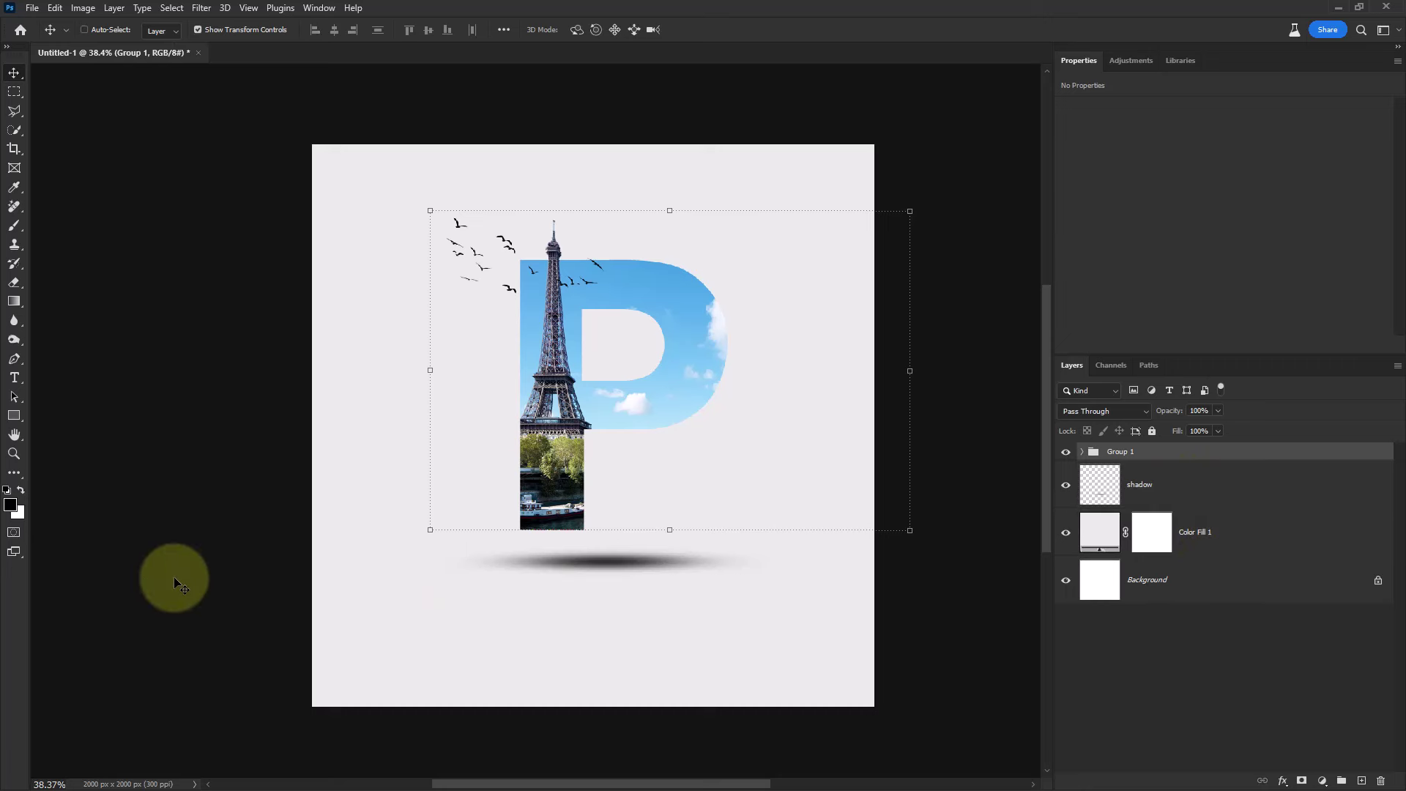
{"action": "left_click", "coordinate": [14, 378]}
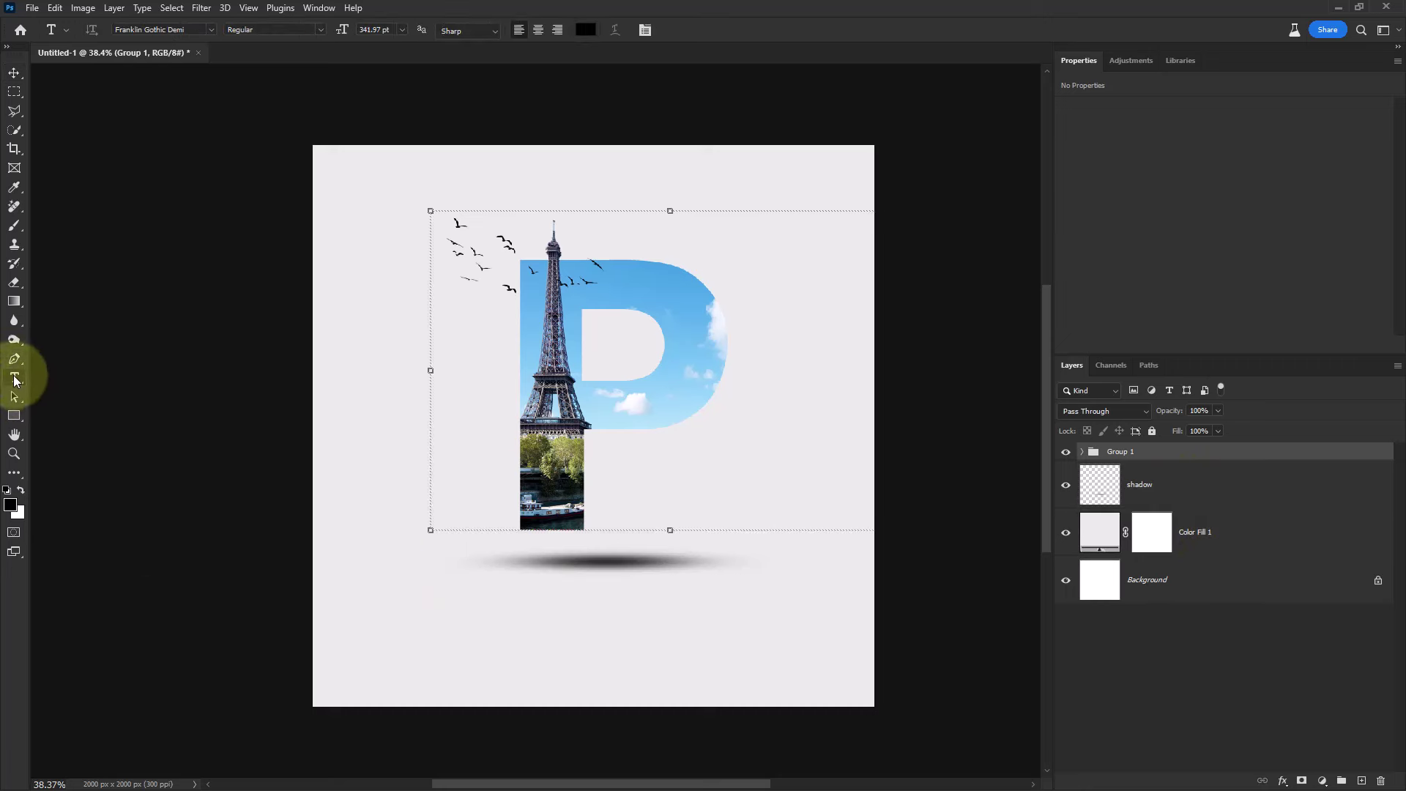
{"action": "left_click_drag", "start_coordinate": [353, 38], "coordinate": [288, 37]}
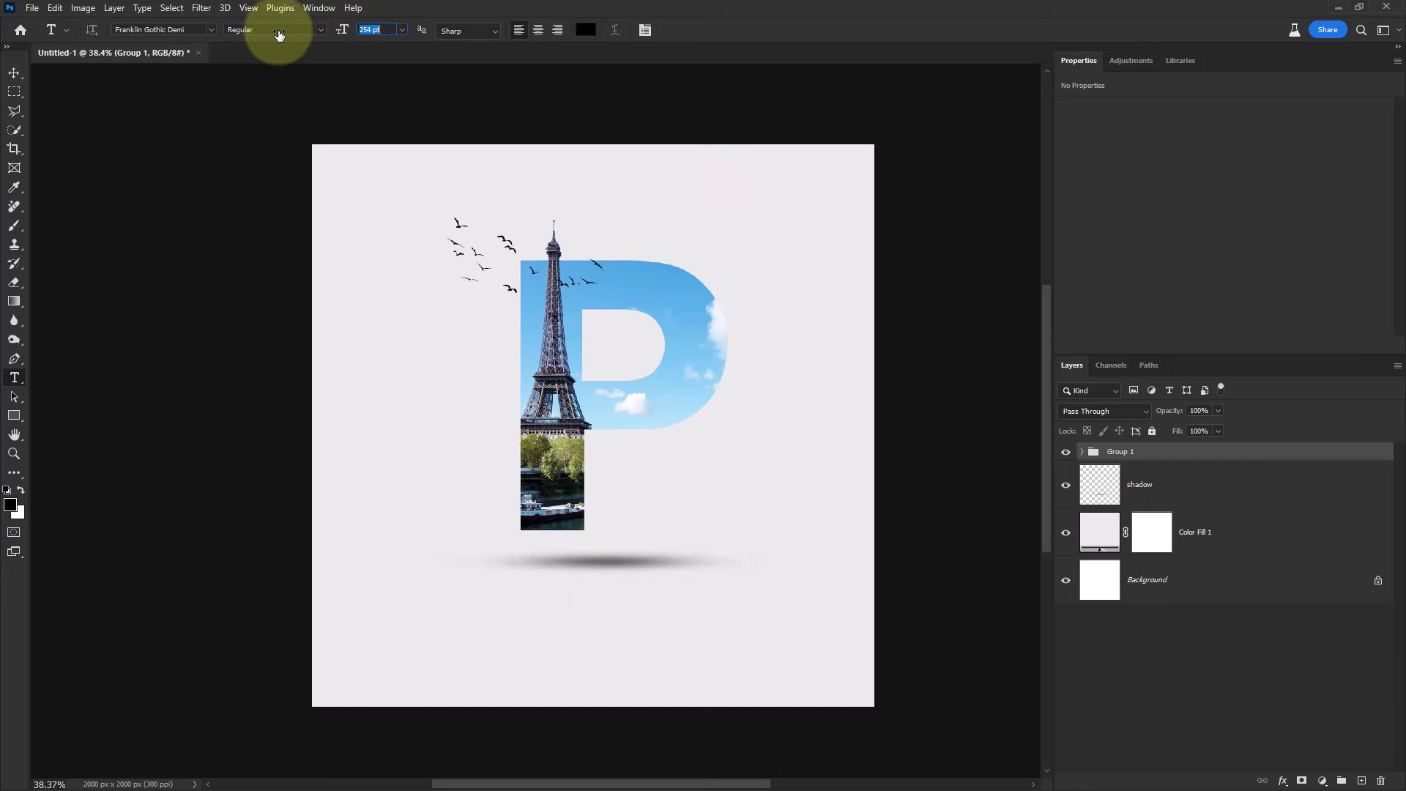
{"action": "left_click_drag", "start_coordinate": [188, 42], "coordinate": [151, 78]}
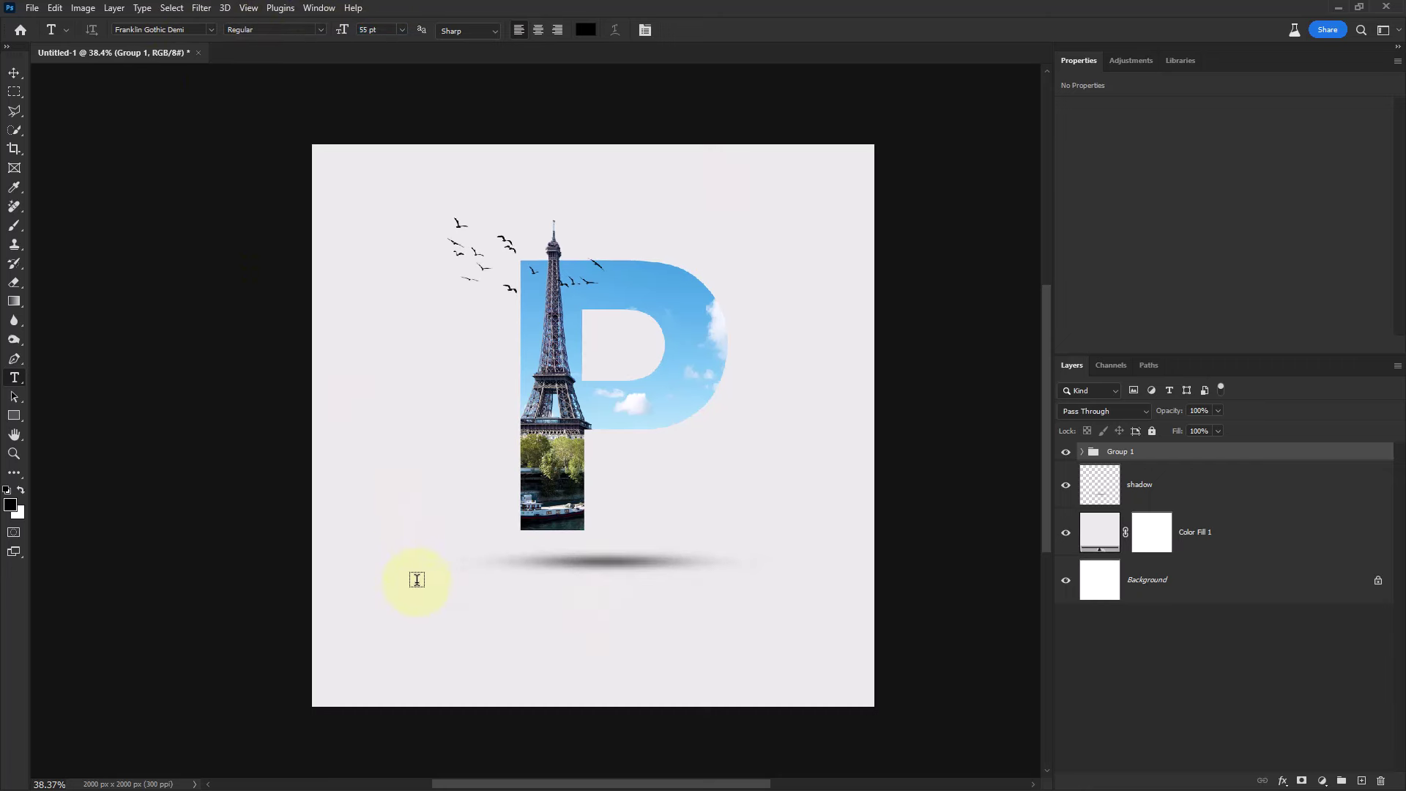
{"action": "left_click", "coordinate": [424, 658]}
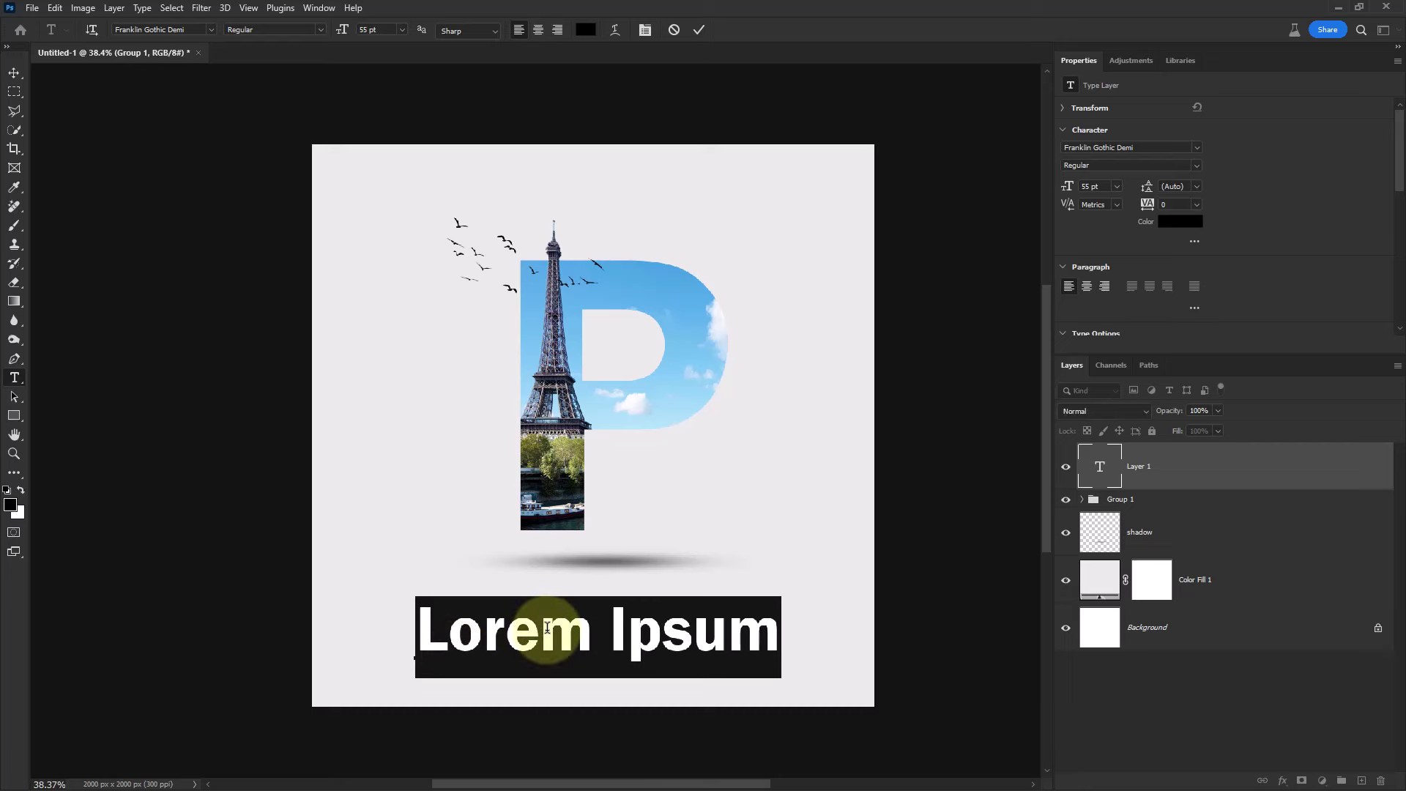
{"action": "type", "text": "PARIS"}
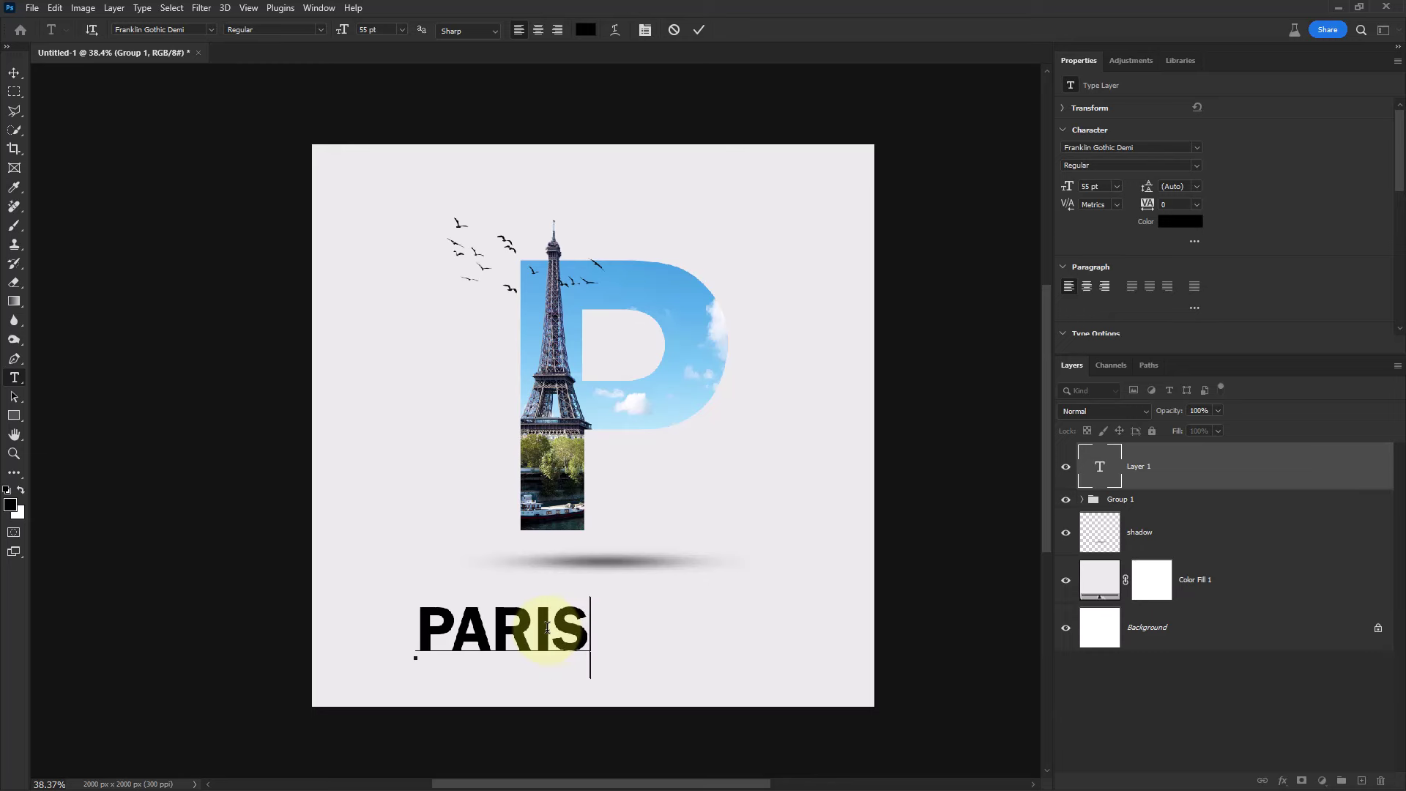
{"action": "double_click", "coordinate": [551, 630]}
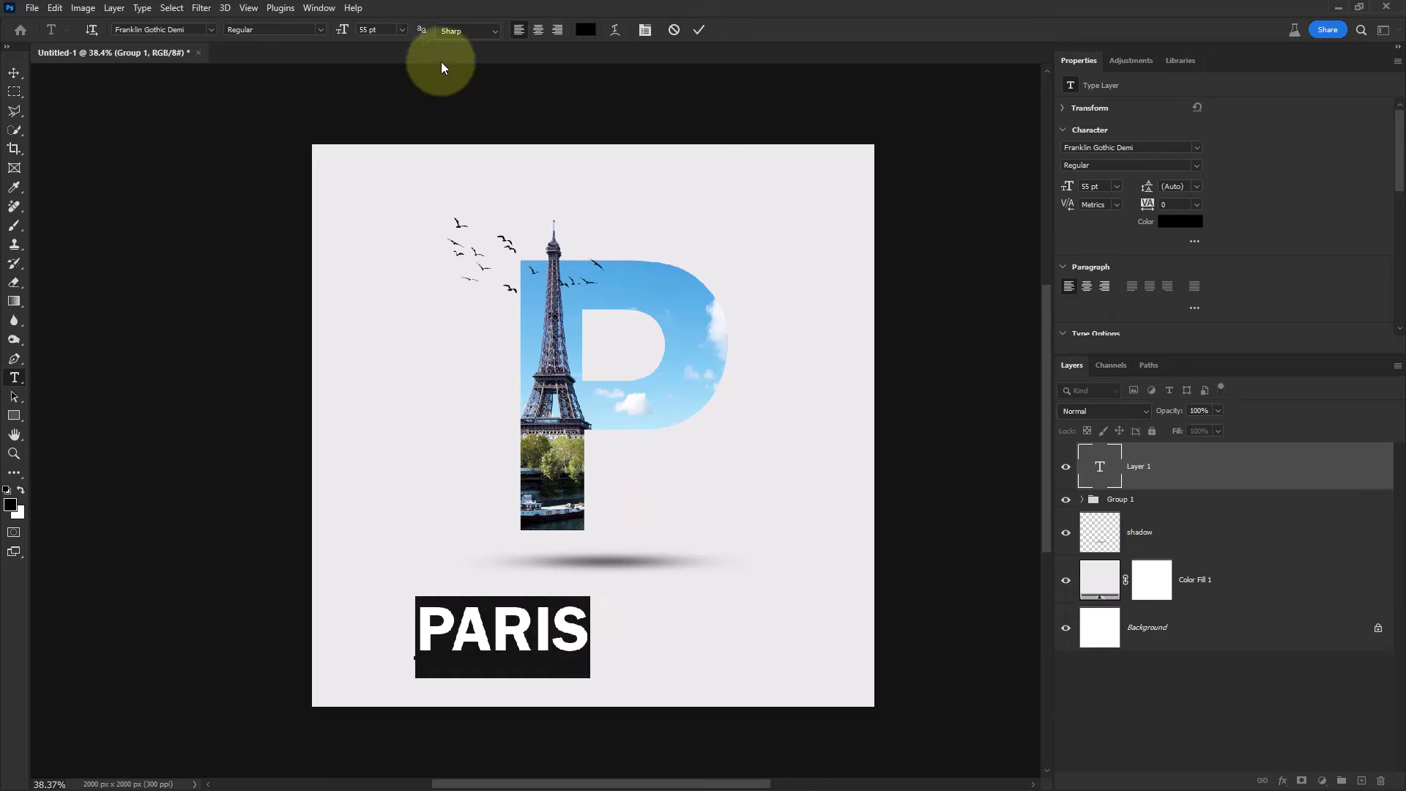
{"action": "left_click_drag", "start_coordinate": [342, 29], "coordinate": [318, 38]}
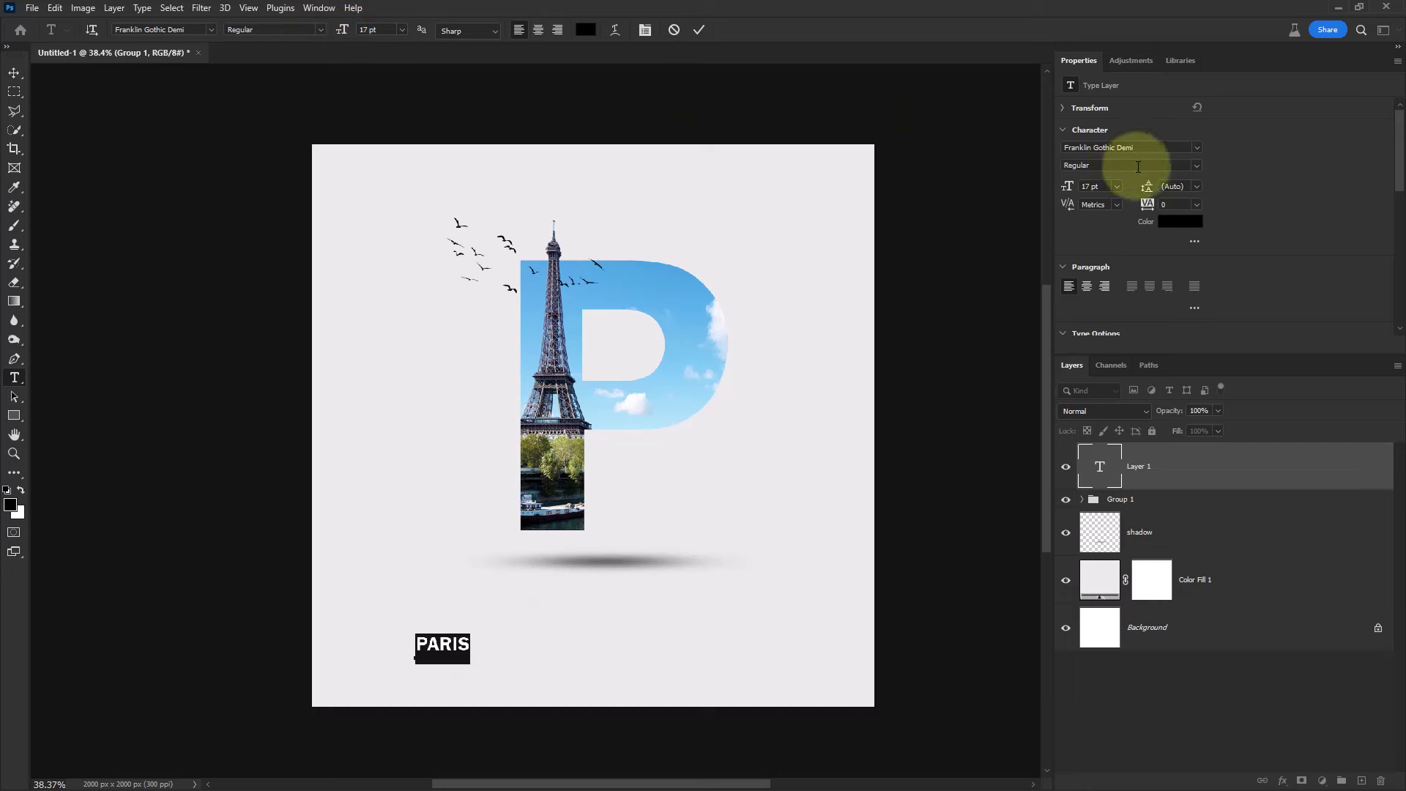
{"action": "left_click_drag", "start_coordinate": [1149, 204], "coordinate": [1203, 211]}
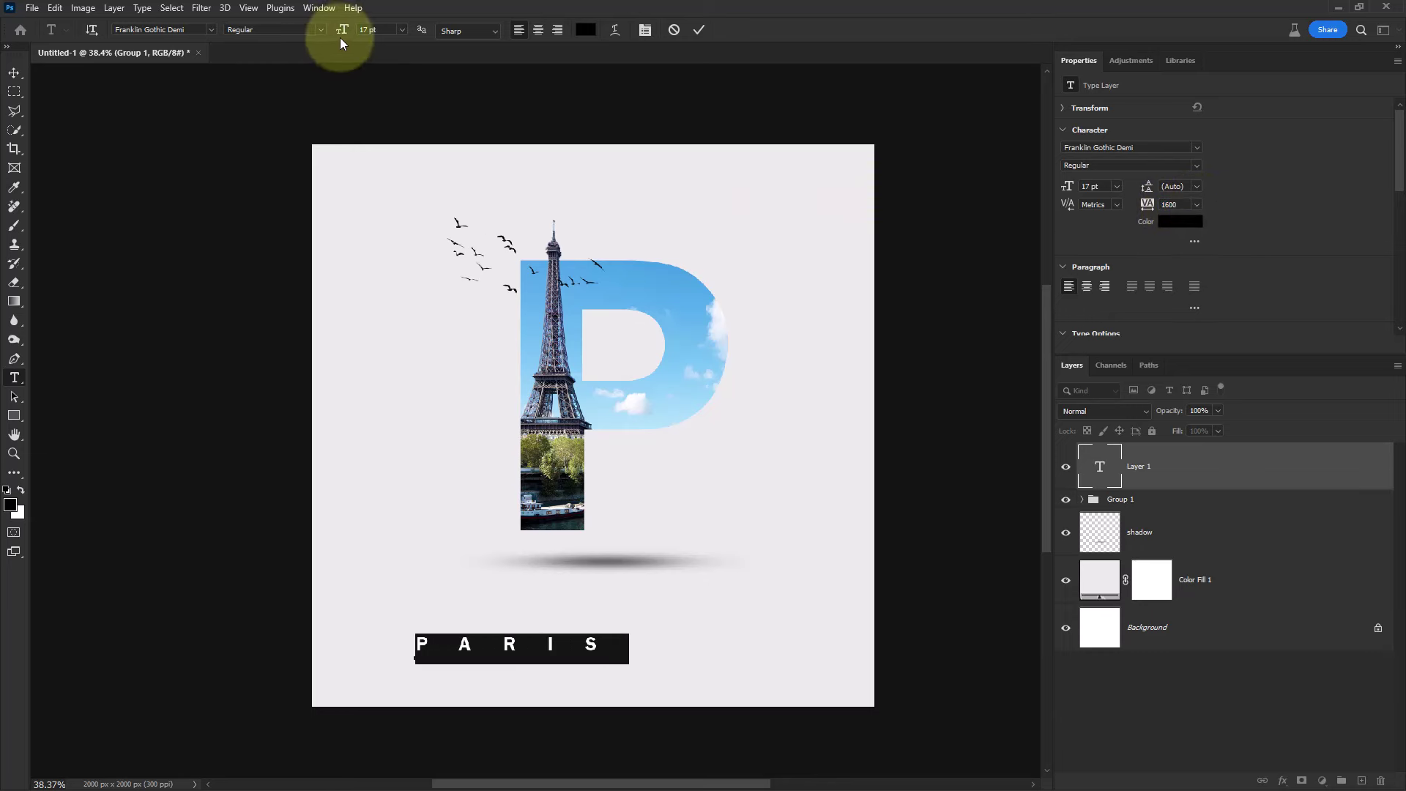
{"action": "left_click_drag", "start_coordinate": [340, 37], "coordinate": [322, 38]}
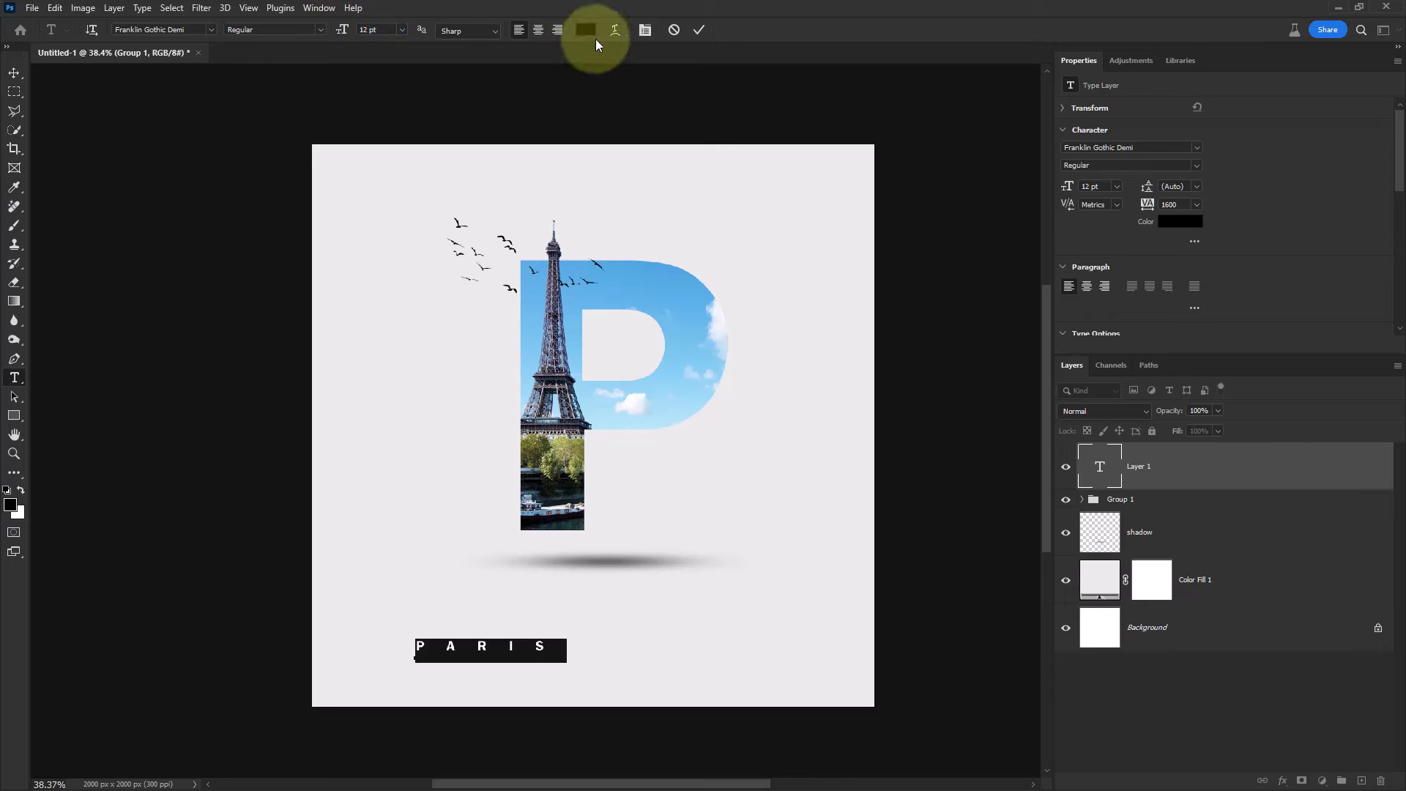
{"action": "left_click", "coordinate": [699, 29]}
- Move the PARIS text up and right so it sits centred beneath the shadow
{"action": "key", "text": "v"}
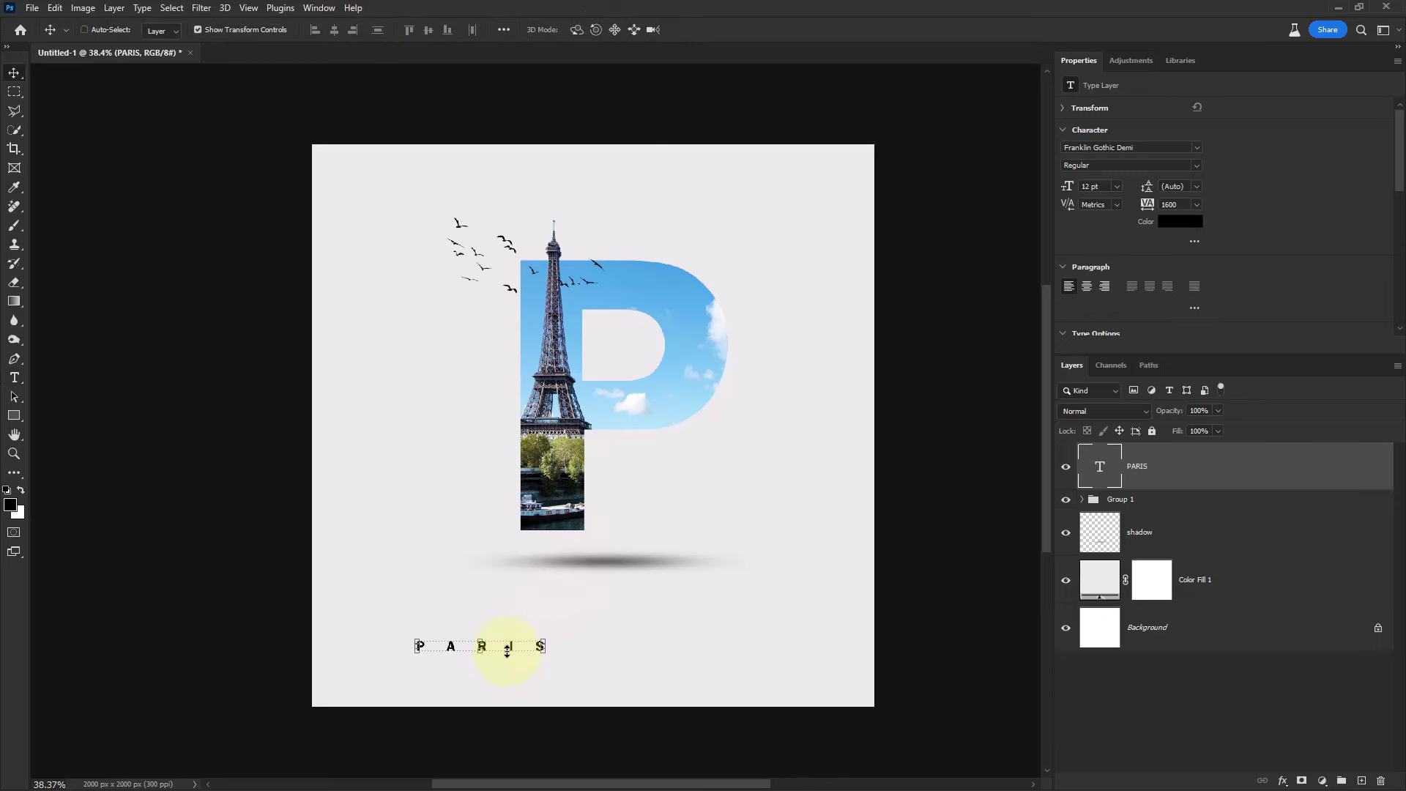
{"action": "left_click_drag", "start_coordinate": [507, 650], "coordinate": [643, 613]}
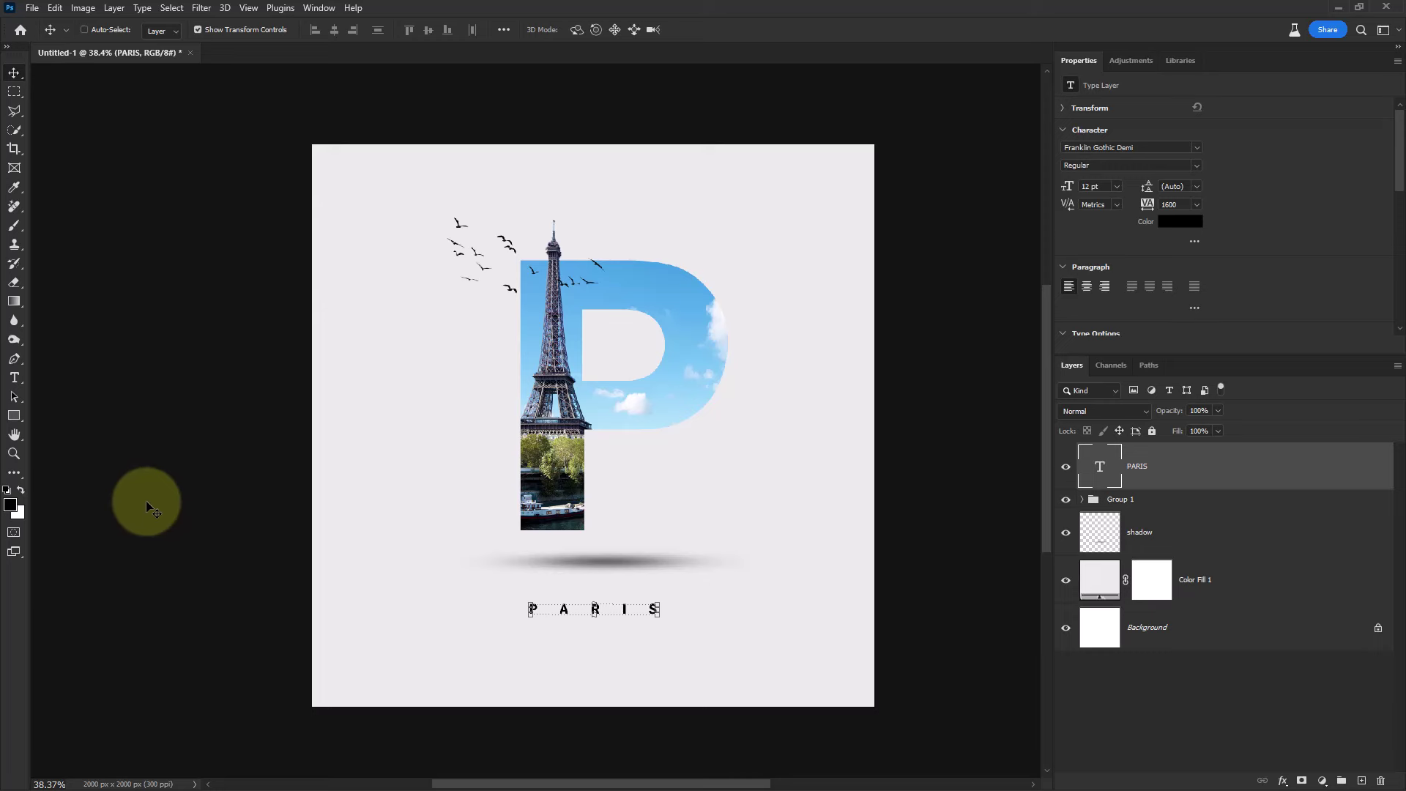
- Draw a thin rectangle bar beneath the left part of PARIS
{"action": "left_click", "coordinate": [14, 415]}
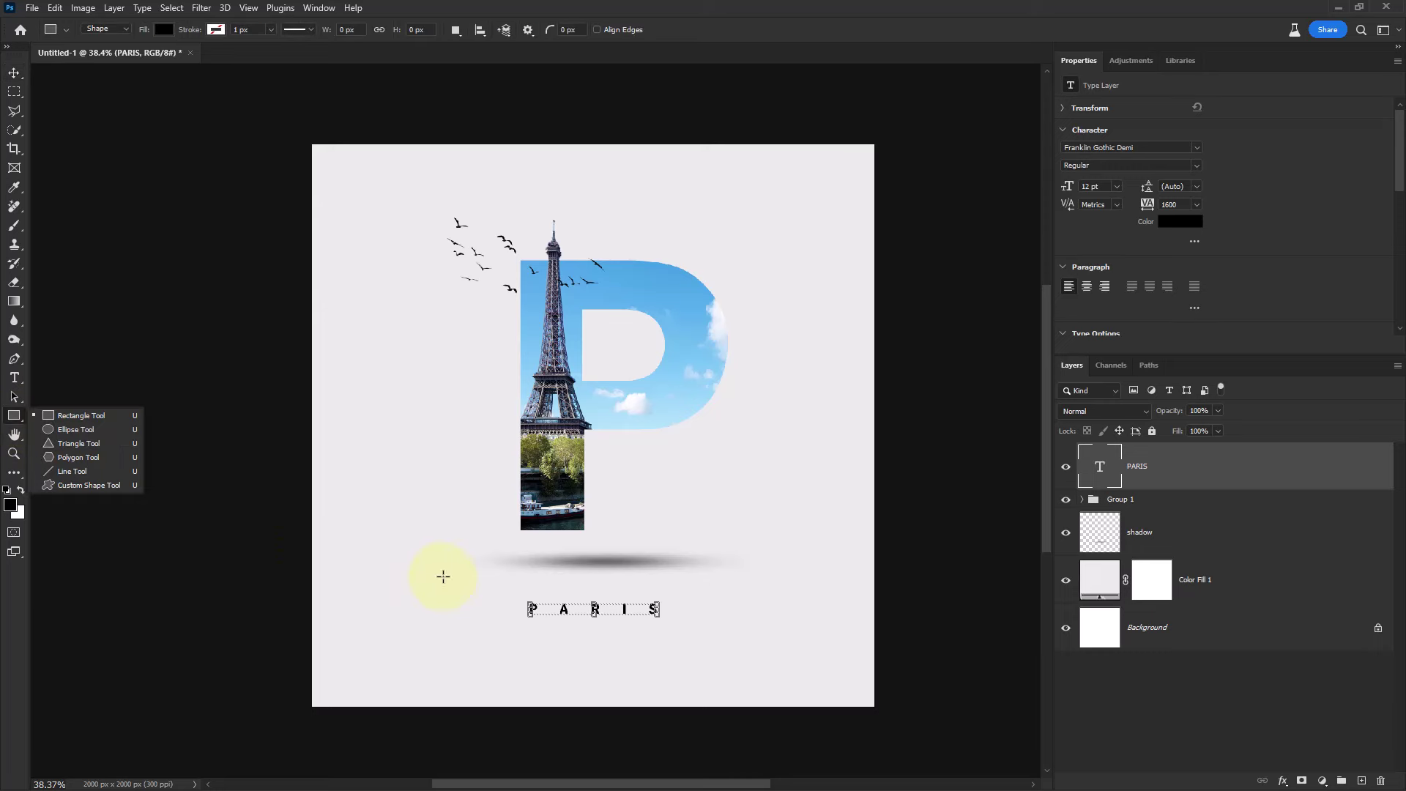
{"action": "left_click", "coordinate": [90, 419]}
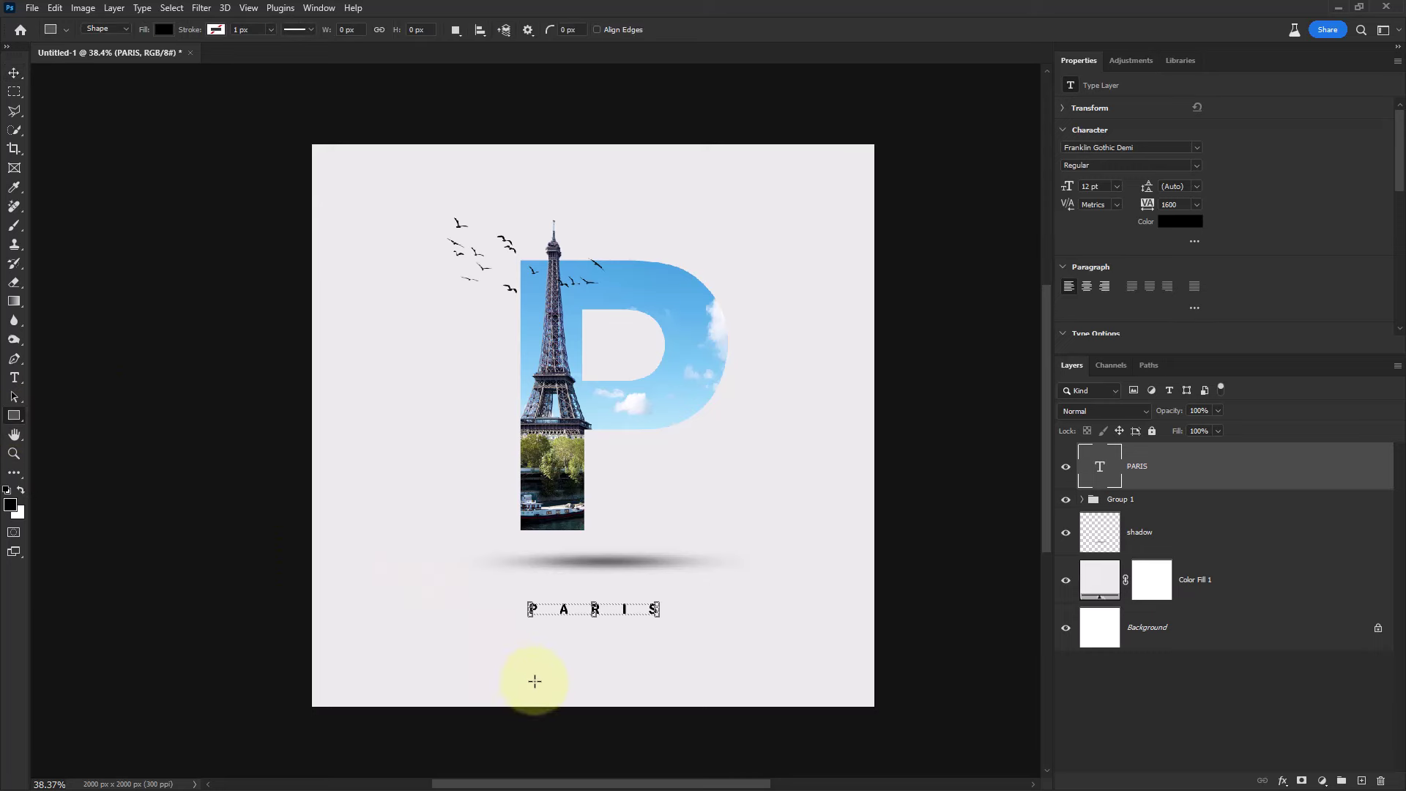
{"action": "scroll", "coordinate": [520, 718], "scroll_direction": "up", "scroll_amount": 1}
{"action": "scroll", "coordinate": [520, 724], "scroll_direction": "up", "scroll_amount": 2}
{"action": "scroll", "coordinate": [568, 675], "scroll_direction": "up", "scroll_amount": 1}
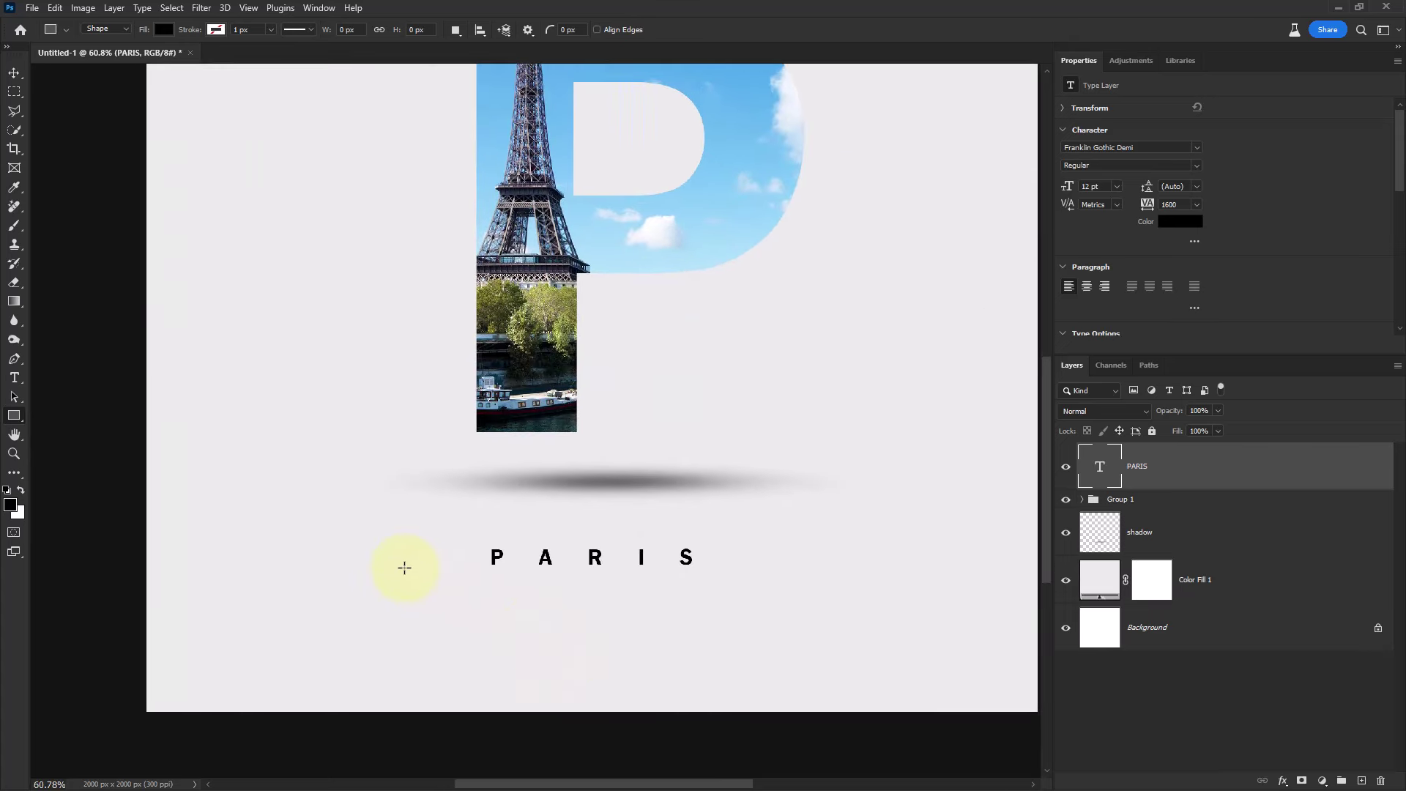
{"action": "mouse_move", "coordinate": [410, 580]}
{"action": "left_mouse_down"}
{"action": "mouse_move", "coordinate": [580, 584]}
{"action": "mouse_move", "coordinate": [518, 586]}
{"action": "left_mouse_up"}
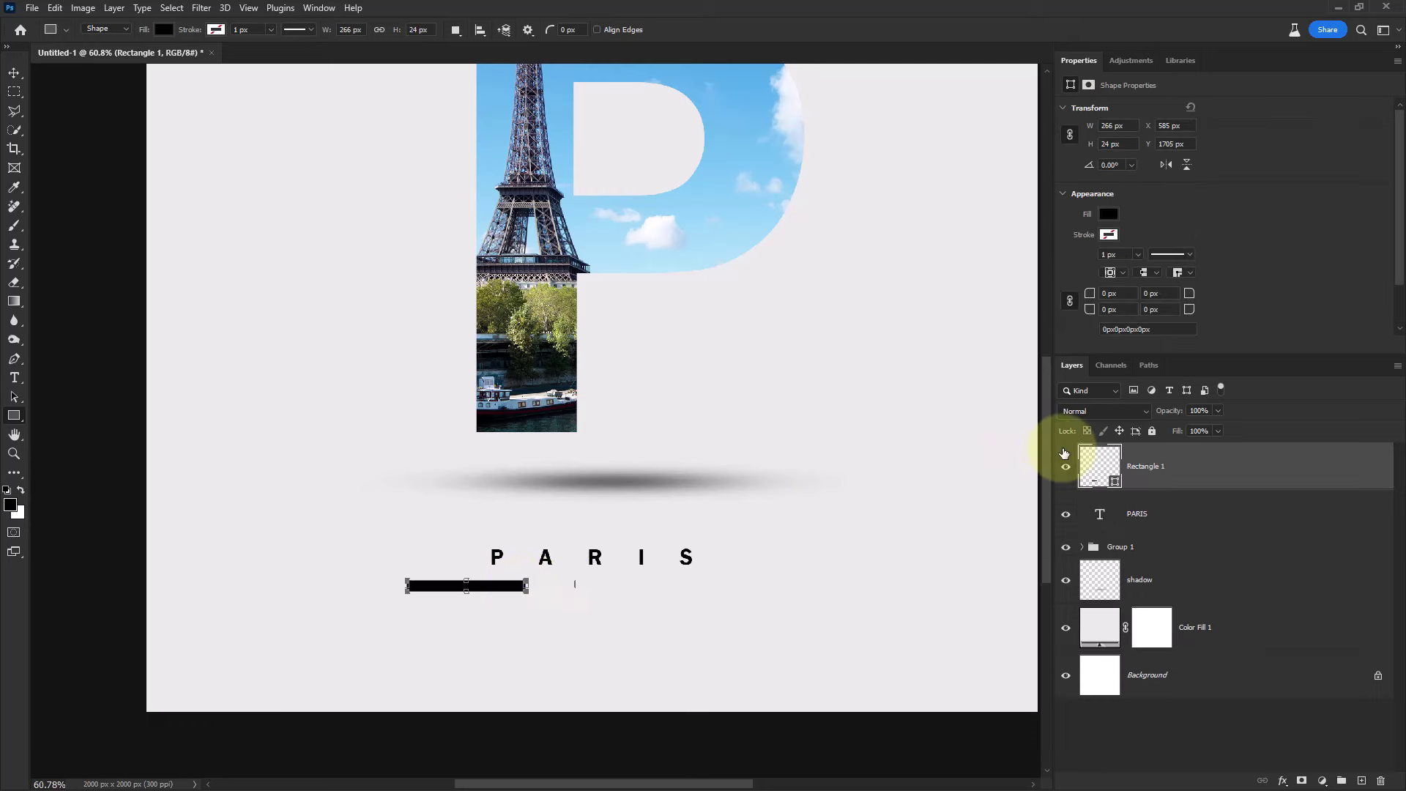
- Fill the rectangle bar with navy #002654
{"action": "left_click", "coordinate": [1112, 214]}
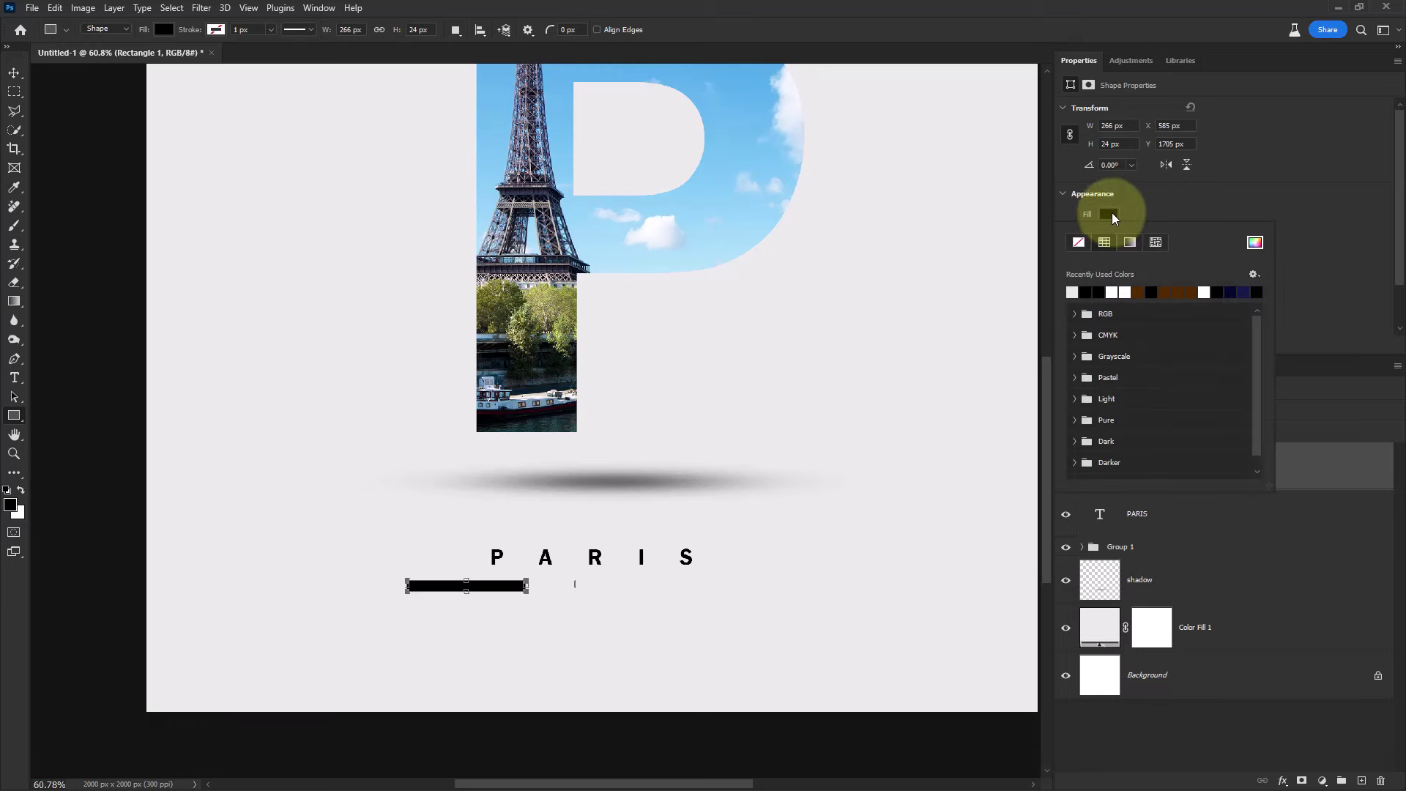
{"action": "left_click", "coordinate": [1254, 192]}
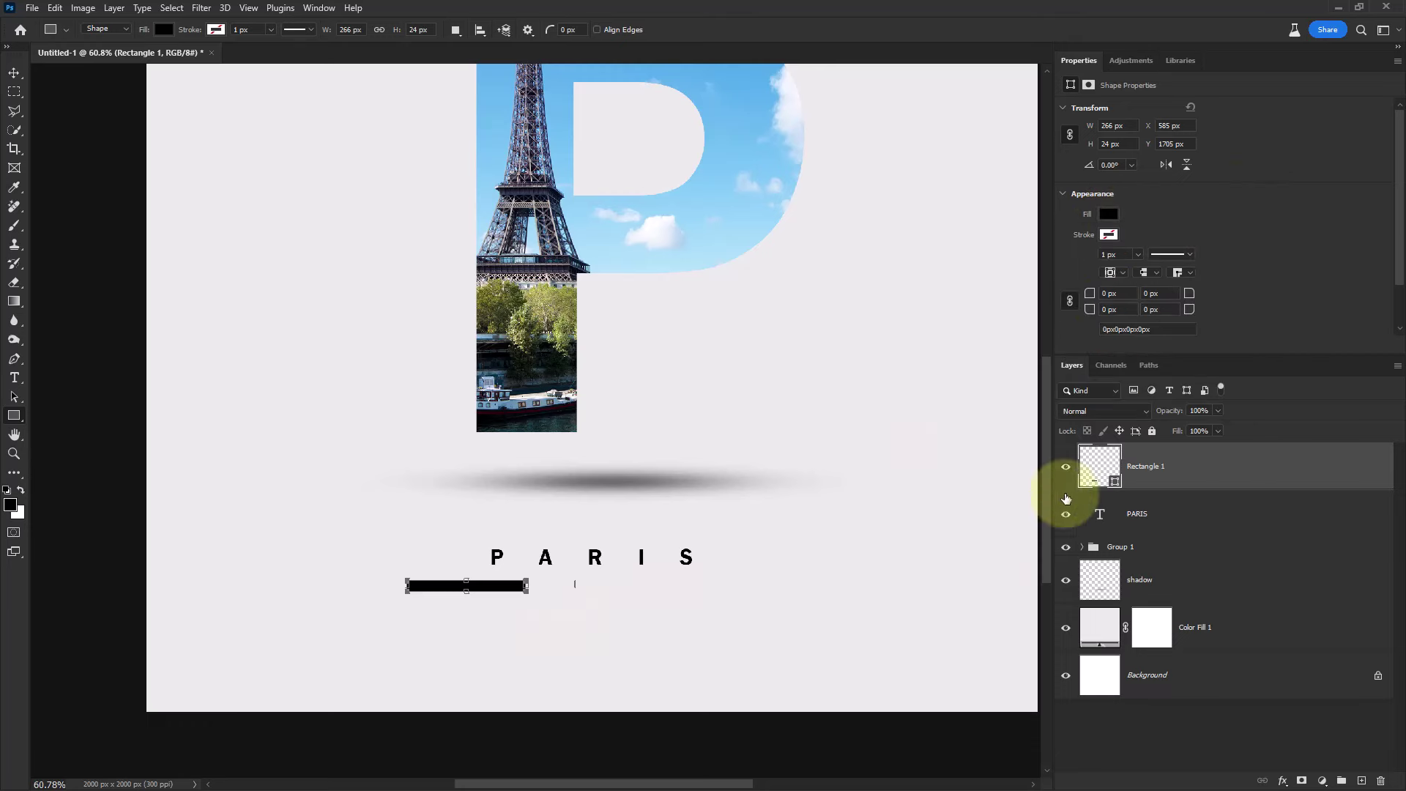
{"action": "double_click", "coordinate": [1099, 466]}
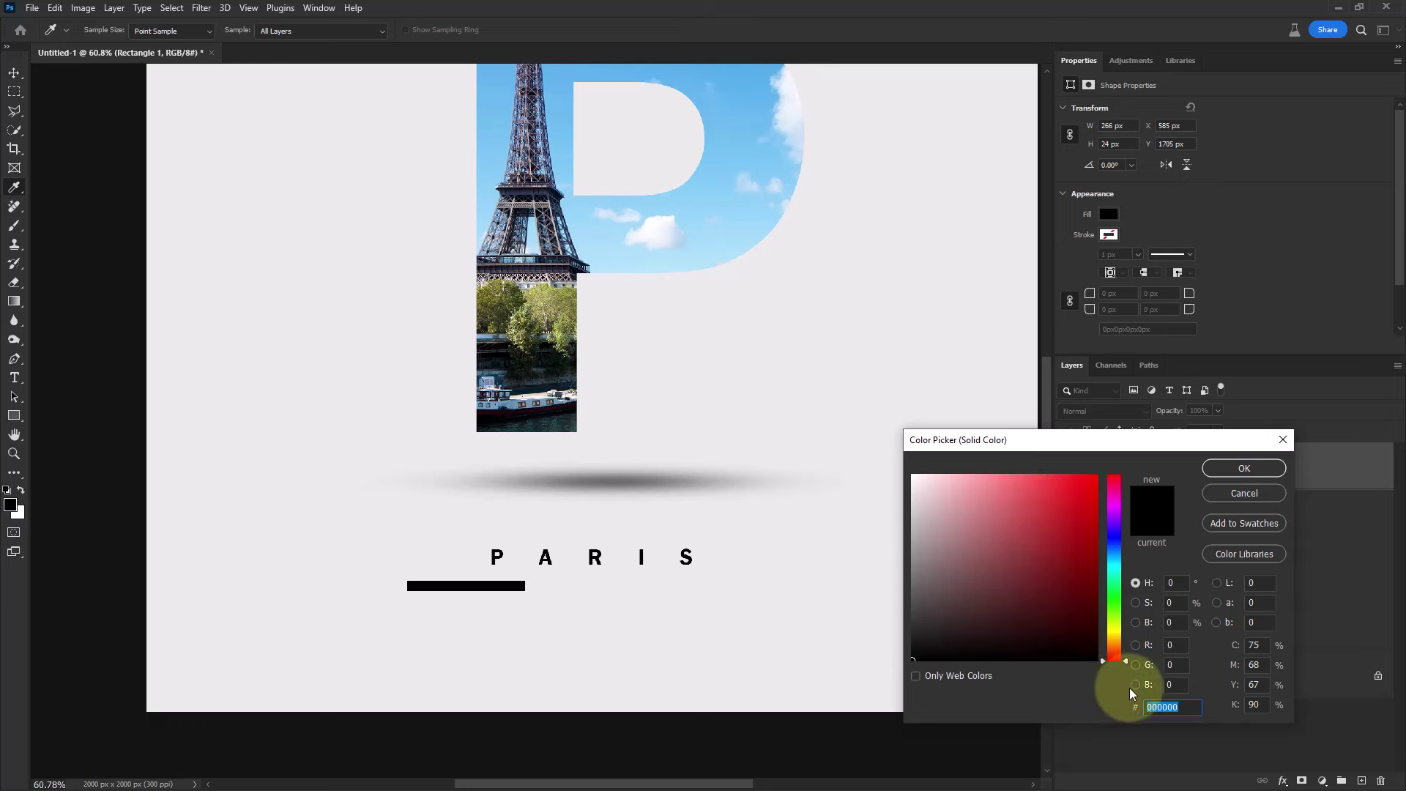
{"action": "key", "text": "super+v"}
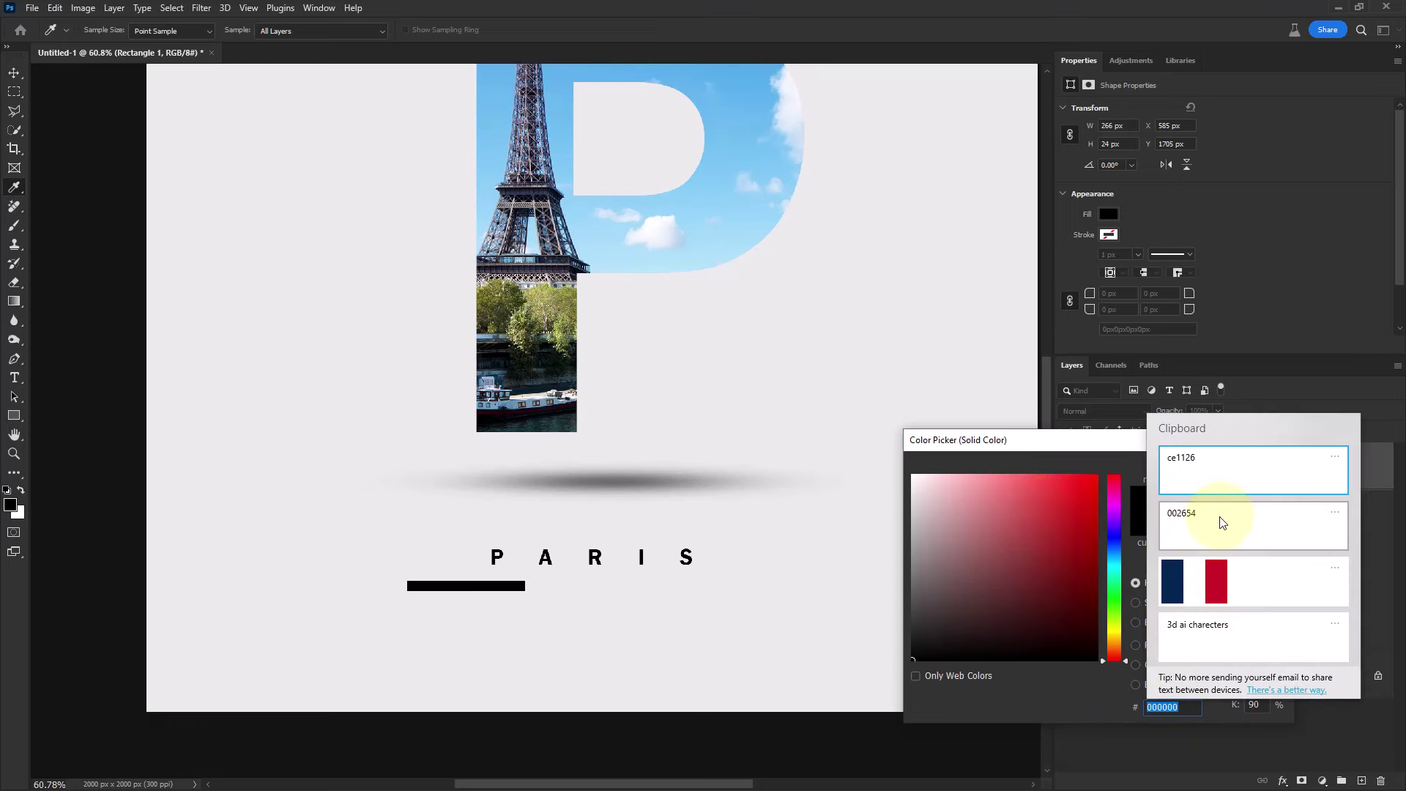
{"action": "left_click", "coordinate": [1222, 522]}
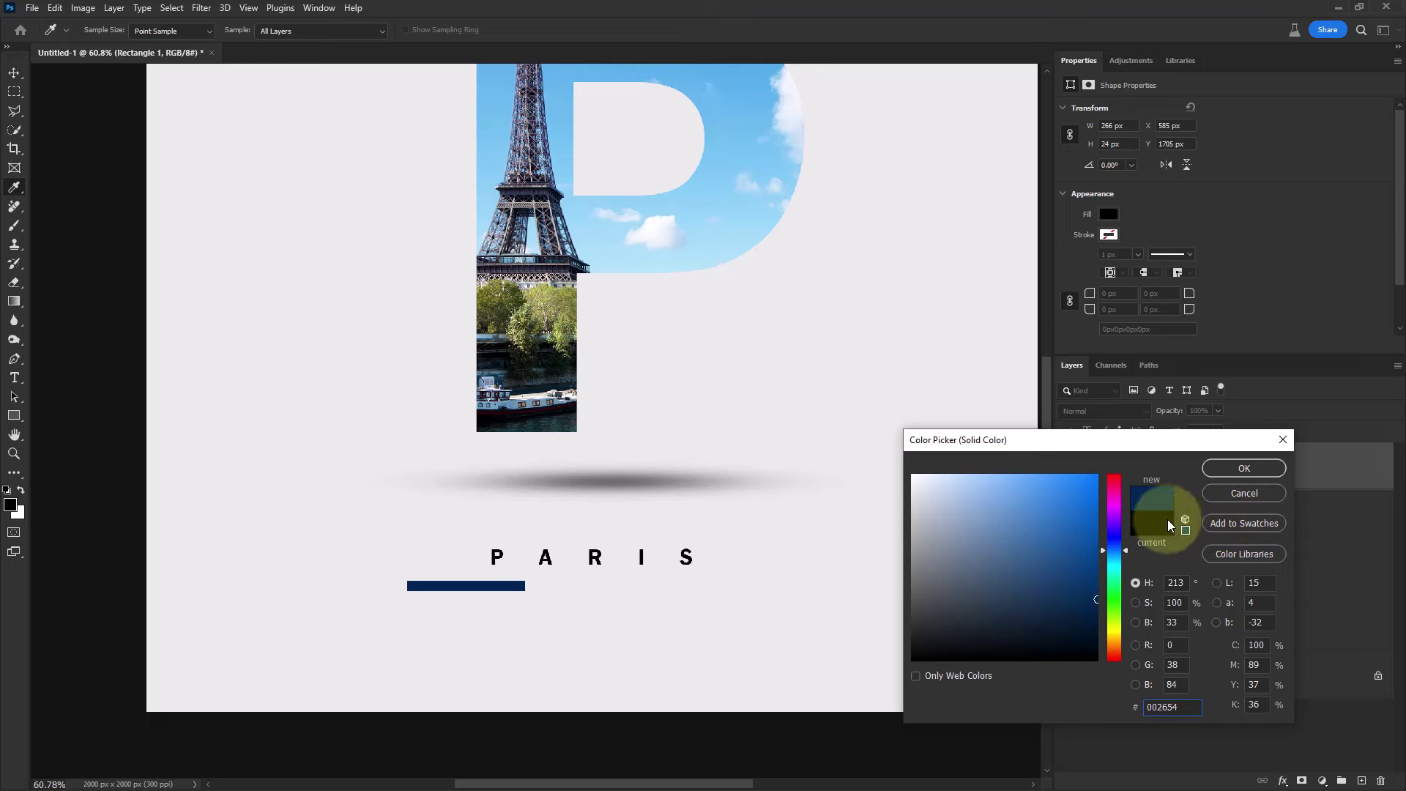
{"action": "left_click", "coordinate": [1227, 469]}
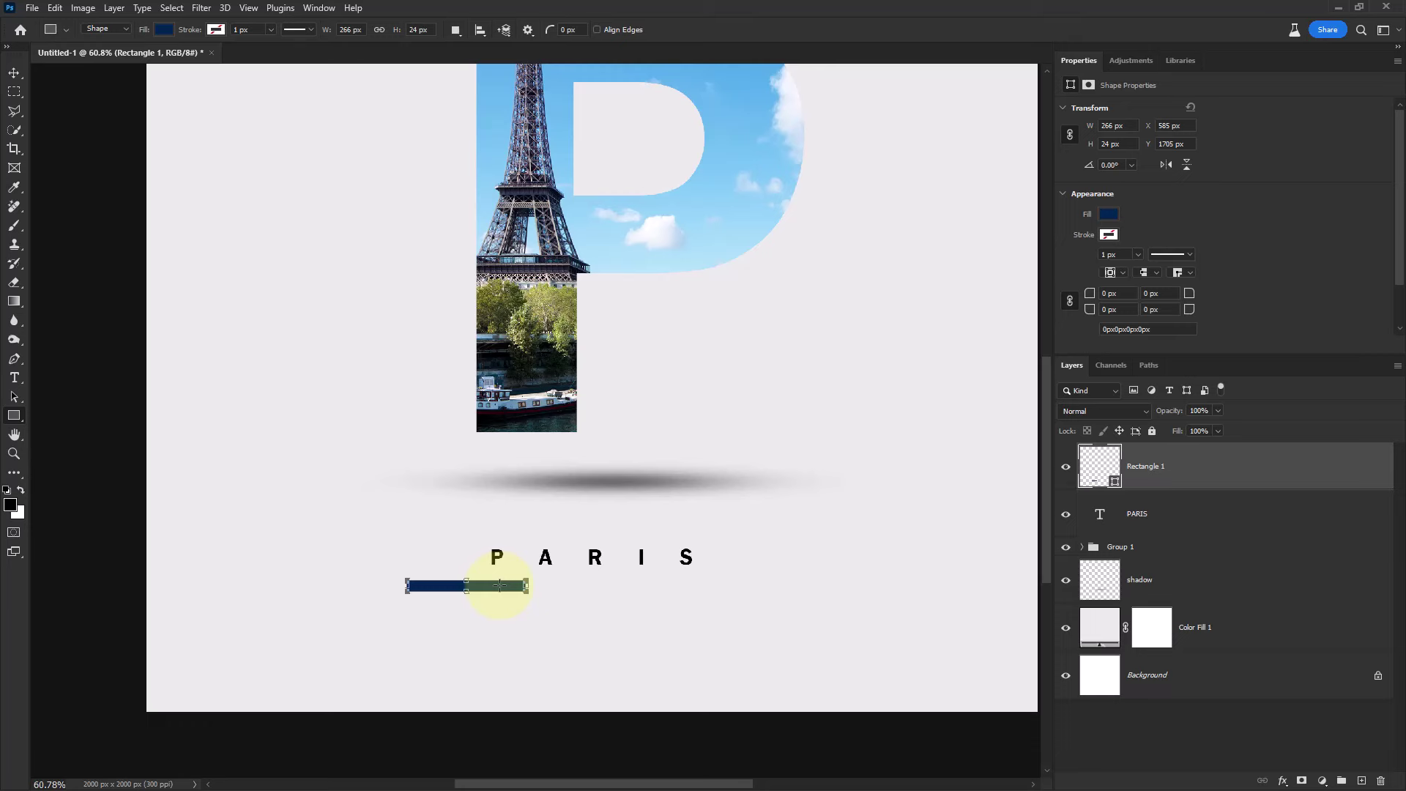
- Duplicate the navy bar end-to-end to its right and make the copy white
{"action": "key", "text": "v"}
{"action": "left_click_drag", "start_coordinate": [499, 585], "coordinate": [633, 597]}
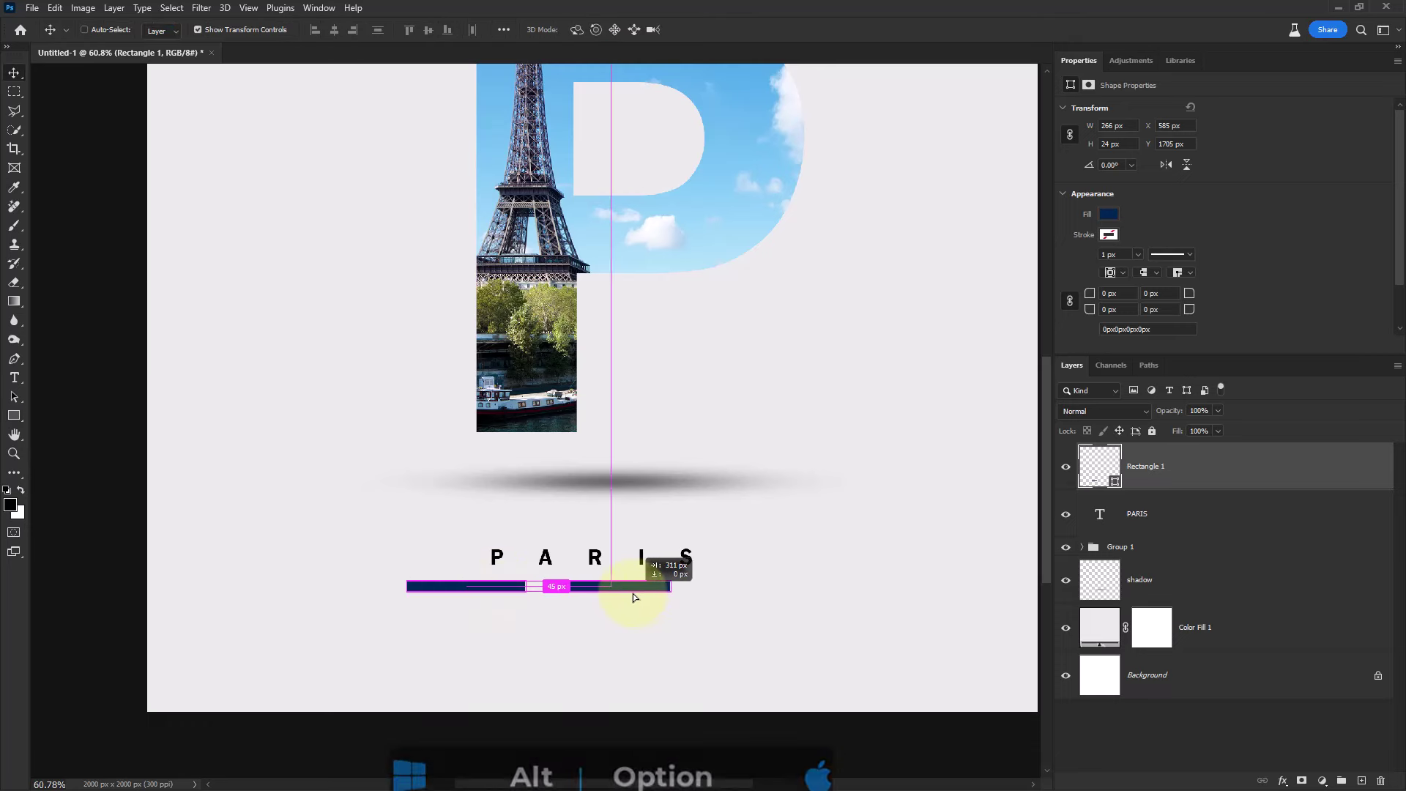
{"action": "left_click_drag", "start_coordinate": [633, 597], "coordinate": [614, 592]}
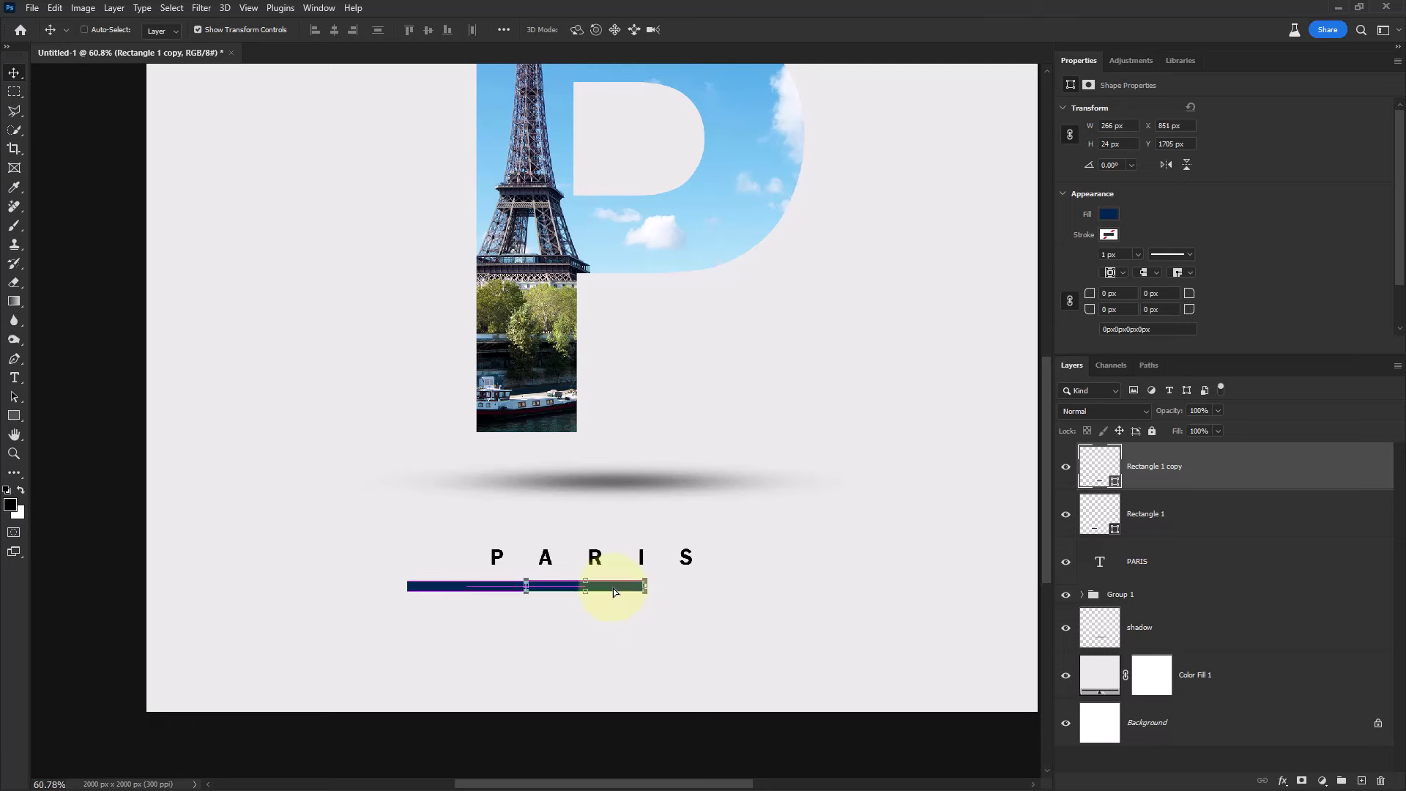
{"action": "double_click", "coordinate": [1097, 464]}
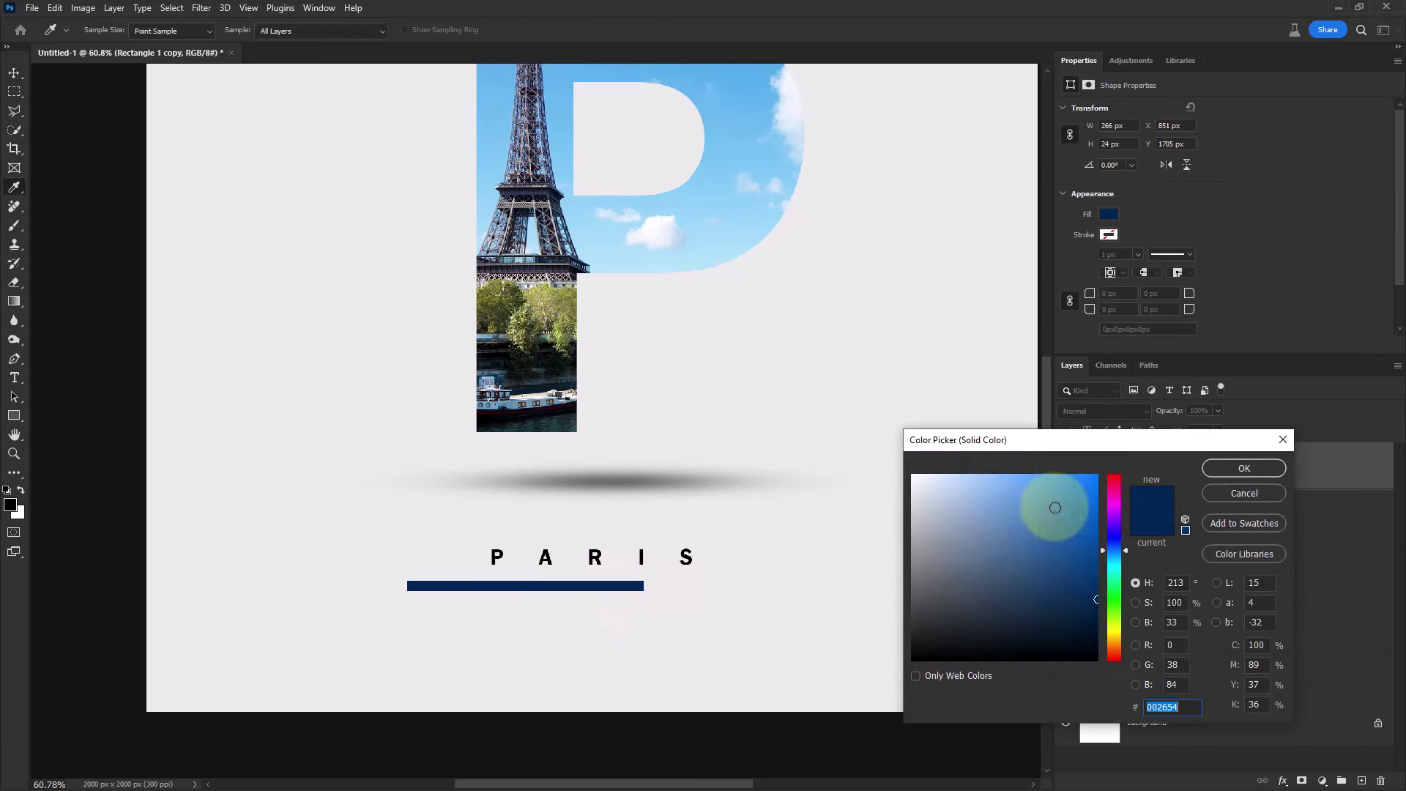
{"action": "left_click_drag", "start_coordinate": [1055, 508], "coordinate": [857, 445]}
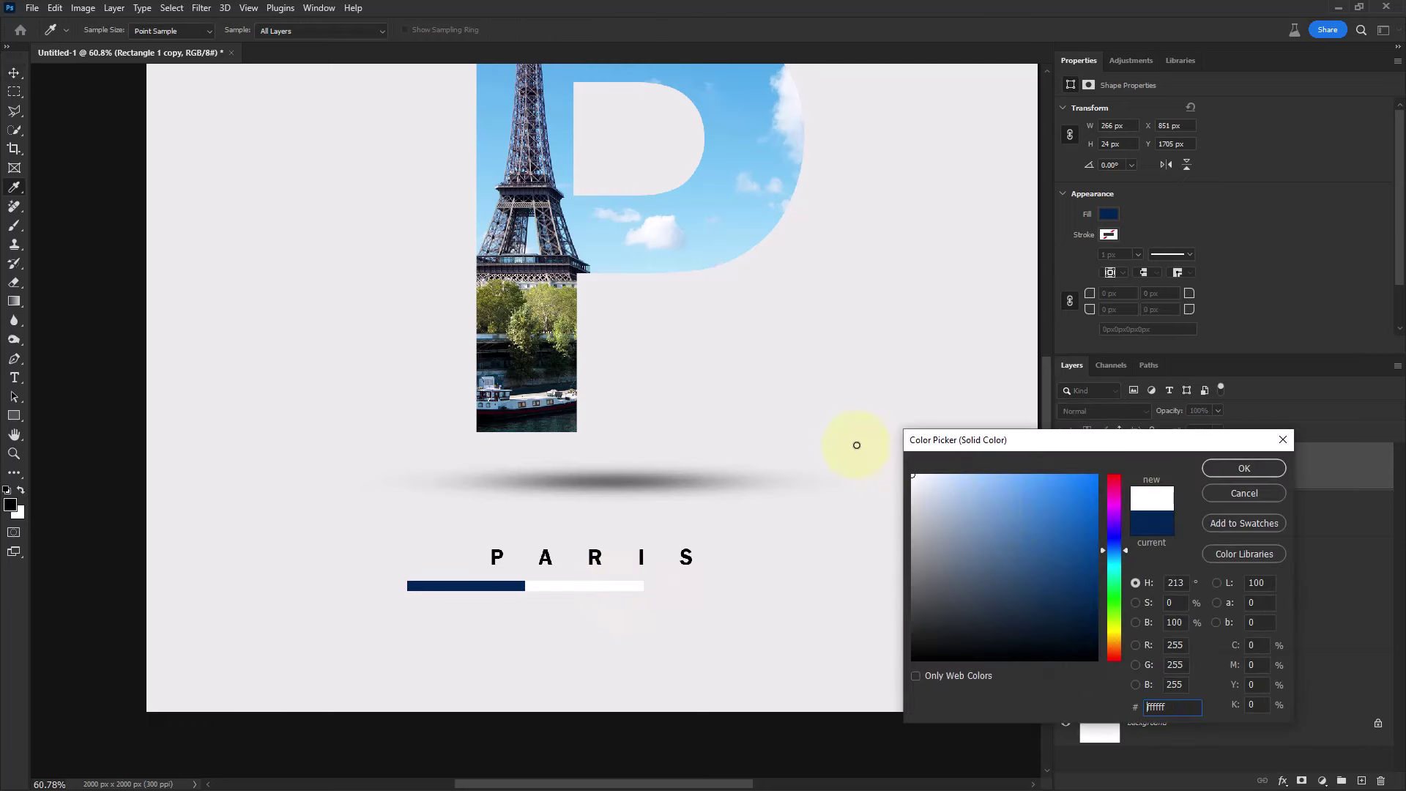
{"action": "left_click", "coordinate": [1245, 468]}
- Add a red #ce1126 copy right of the white bar and select all three bars
{"action": "mouse_move", "coordinate": [616, 587]}
{"action": "left_mouse_down"}
{"action": "mouse_move", "coordinate": [753, 589]}
{"action": "mouse_move", "coordinate": [735, 591]}
{"action": "left_mouse_up"}
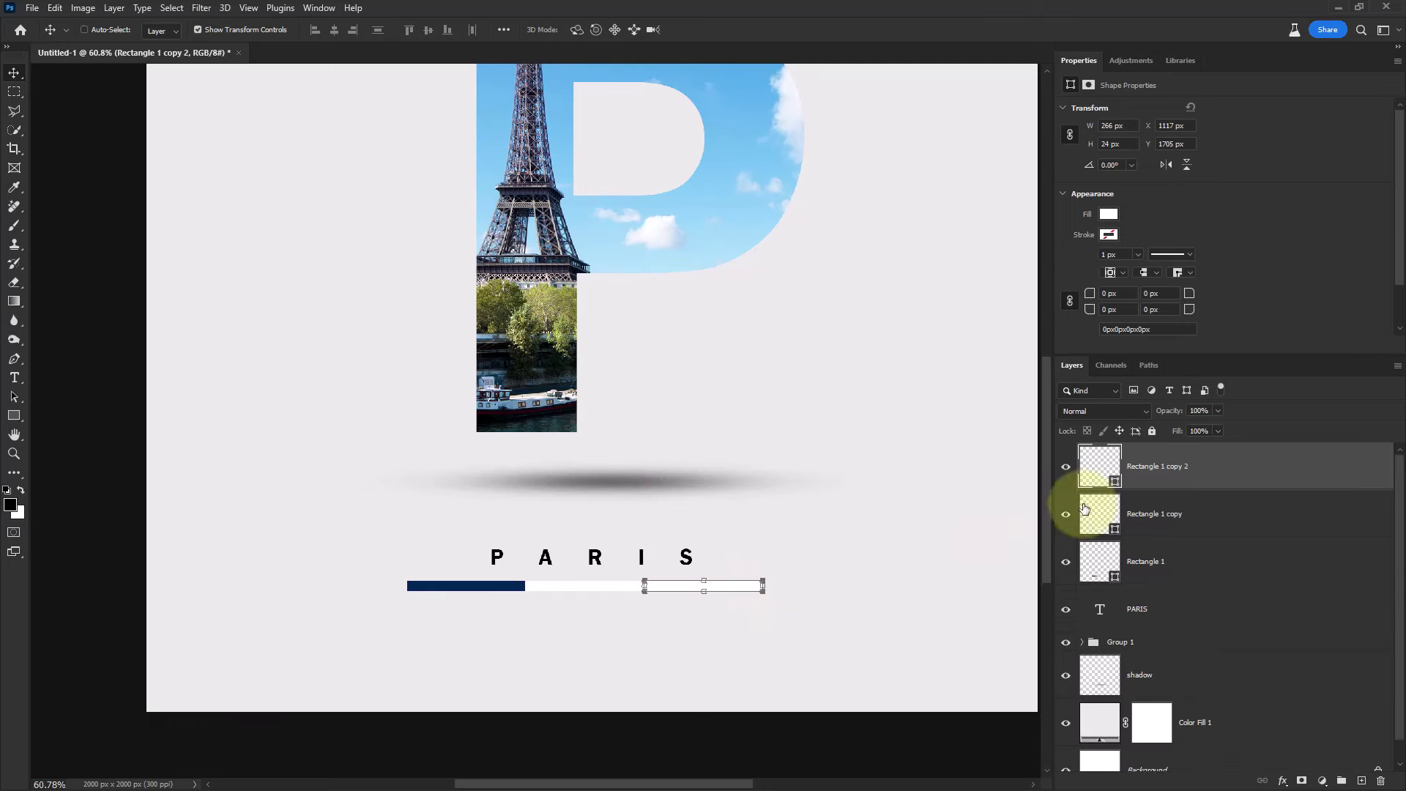
{"action": "double_click", "coordinate": [1098, 467]}
{"action": "key", "text": "super+v"}
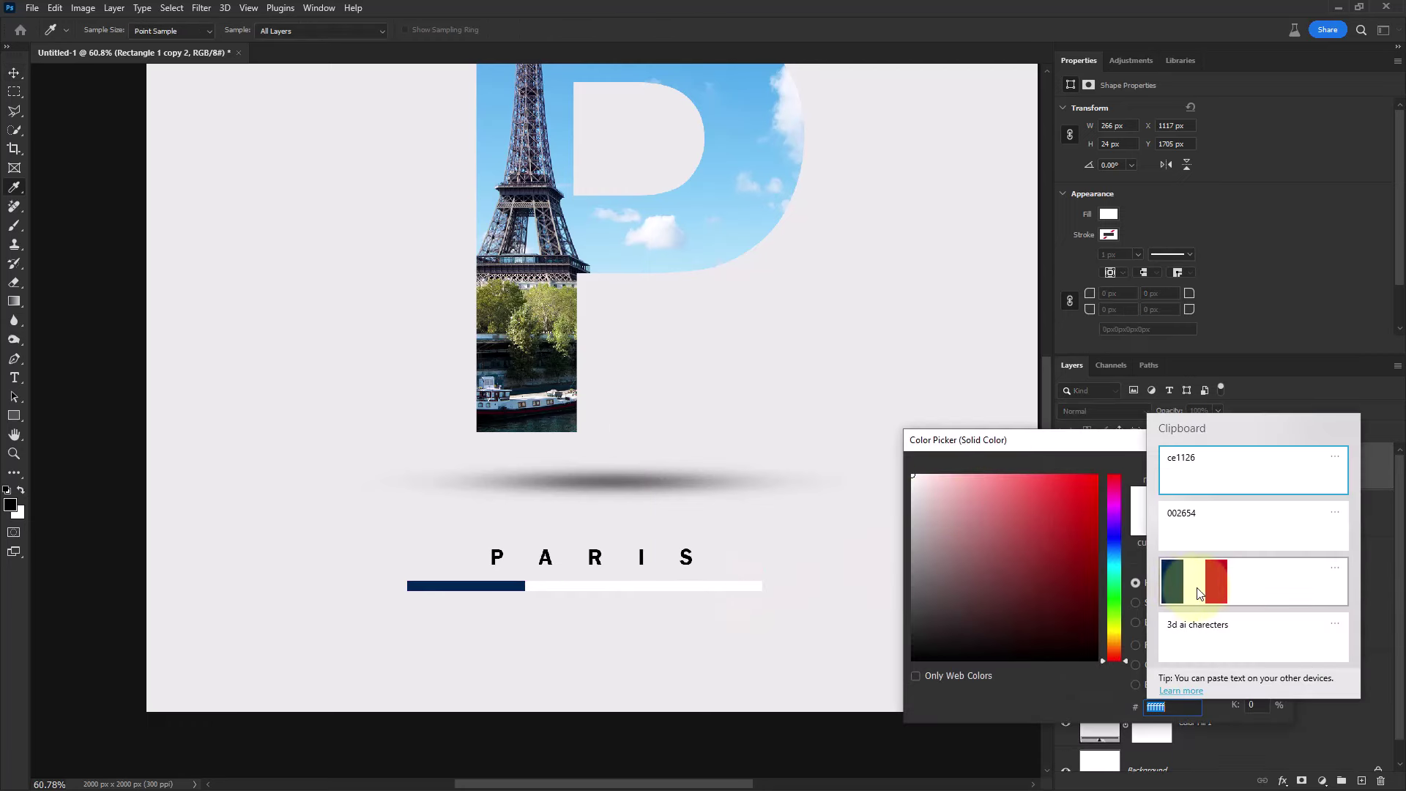
{"action": "left_click", "coordinate": [1220, 517]}
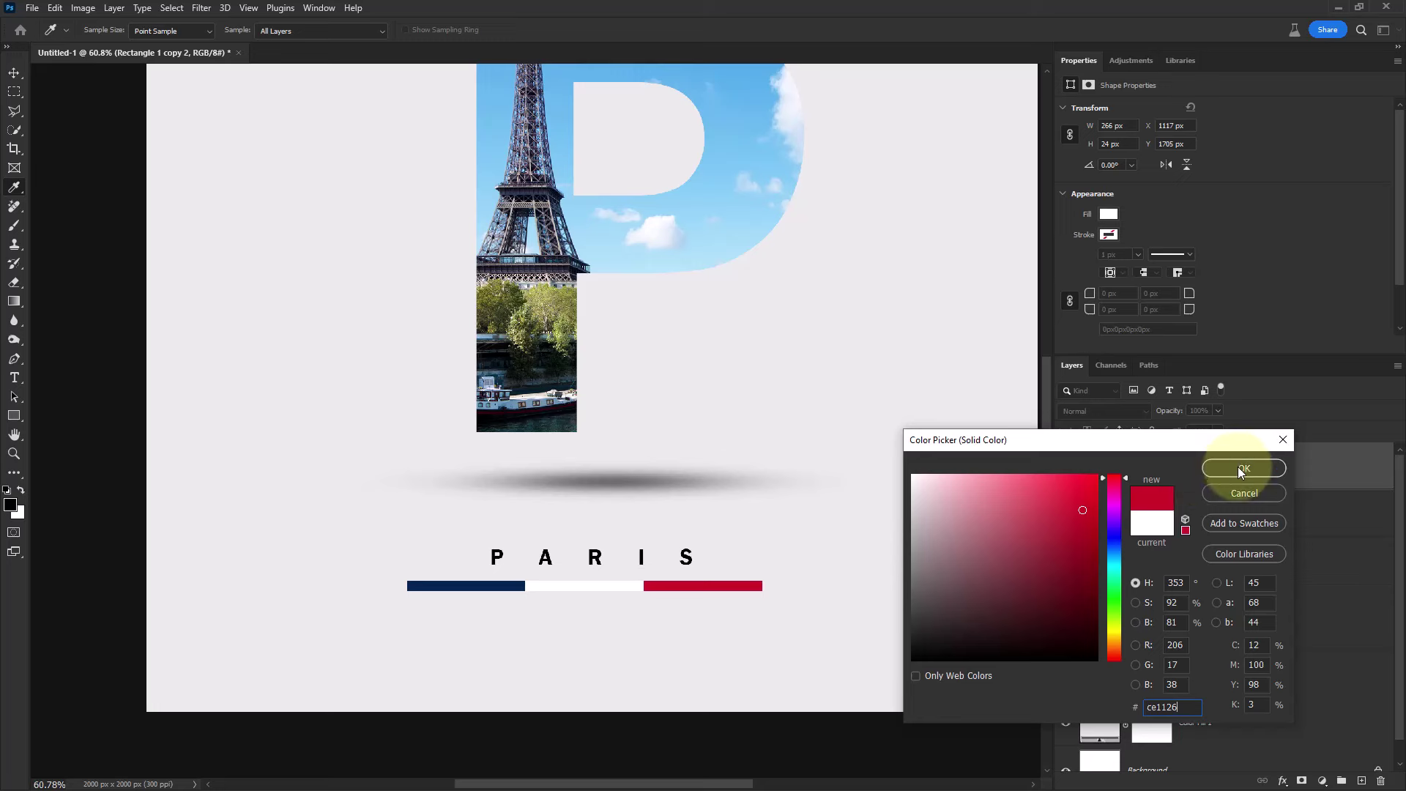
{"action": "left_click", "coordinate": [1242, 469]}
{"action": "left_click", "coordinate": [1194, 564], "text": "shift"}
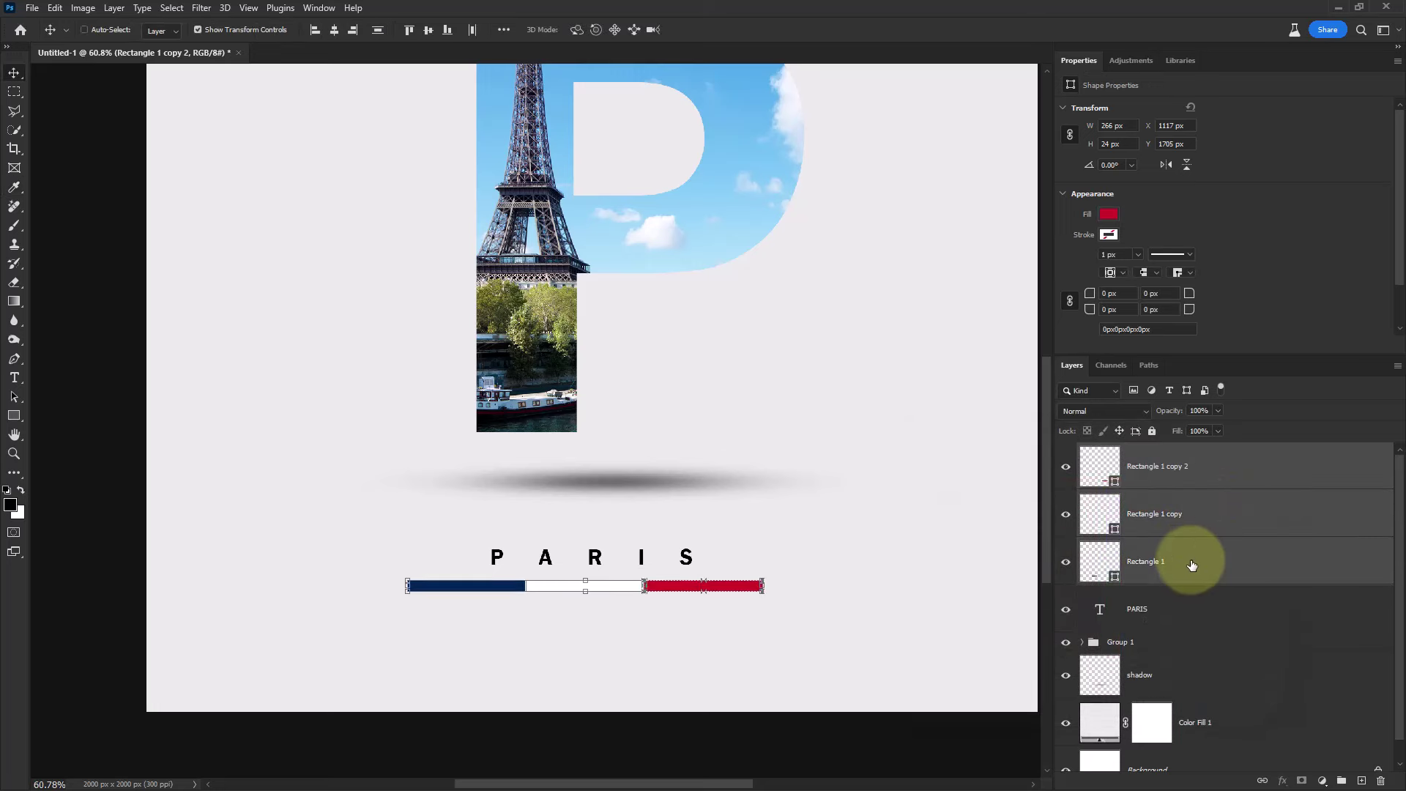
- Centre the three tricolour bars under PARIS
{"action": "scroll", "coordinate": [719, 556], "scroll_direction": "down", "scroll_amount": 5}
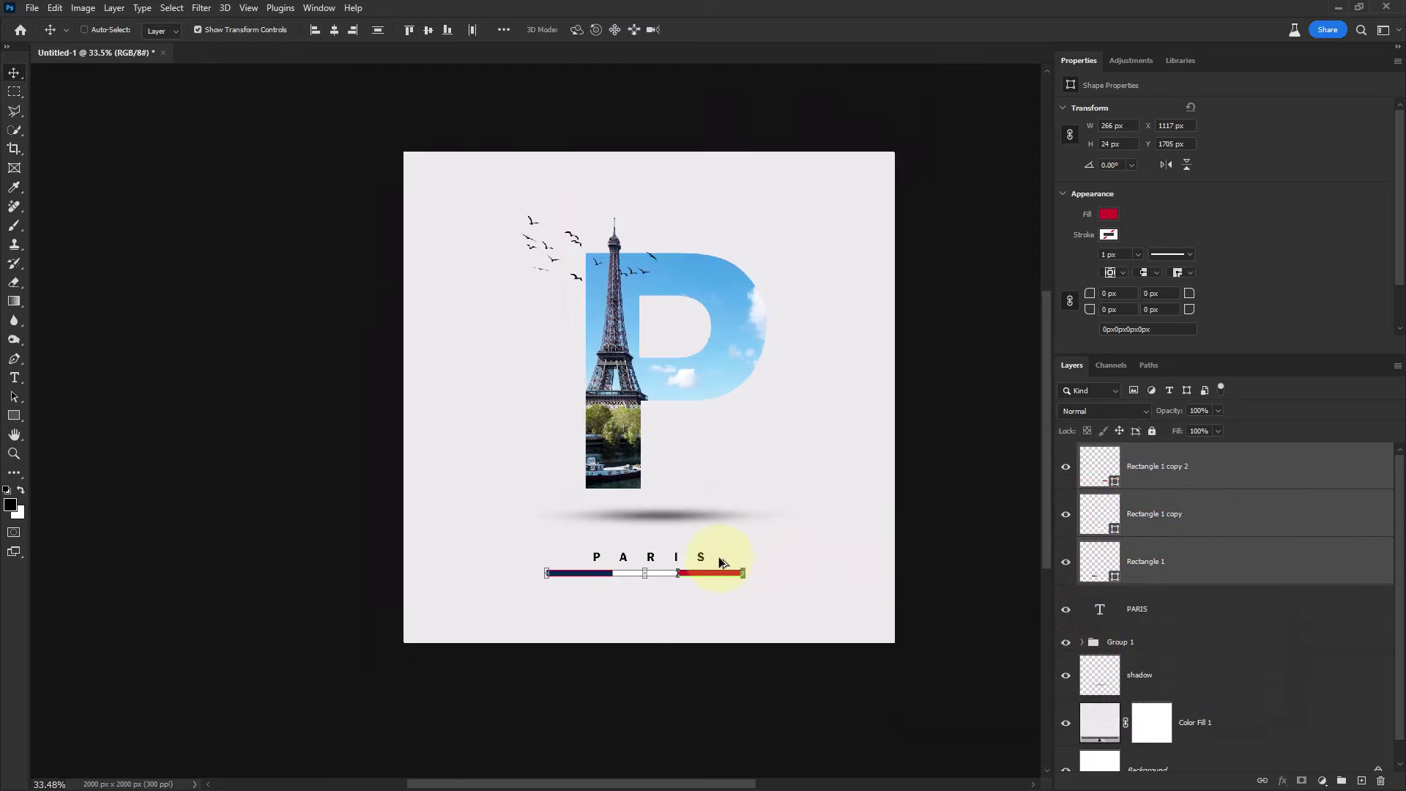
{"action": "scroll", "coordinate": [738, 545], "scroll_direction": "up", "scroll_amount": 3}
{"action": "scroll", "coordinate": [738, 546], "scroll_direction": "down", "scroll_amount": 1}
{"action": "scroll", "coordinate": [707, 582], "scroll_direction": "down", "scroll_amount": 1}
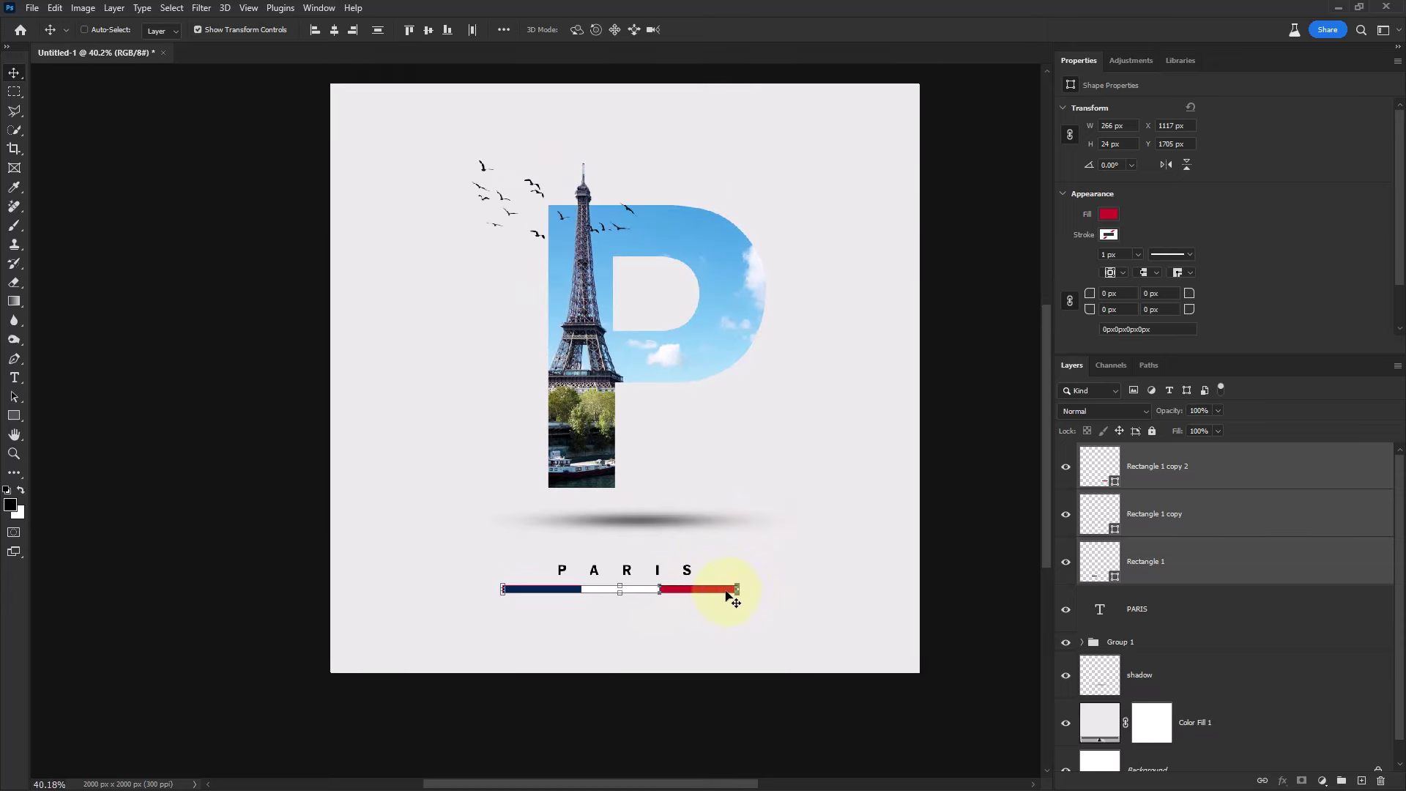
{"action": "left_click_drag", "start_coordinate": [727, 593], "coordinate": [731, 590]}
- Thin the bars to 12 px high and place a PARIS copy beneath them
{"action": "scroll", "coordinate": [618, 605], "scroll_direction": "up", "scroll_amount": 5}
{"action": "left_click_drag", "start_coordinate": [629, 586], "coordinate": [630, 579]}
{"action": "scroll", "coordinate": [682, 582], "scroll_direction": "down", "scroll_amount": 4}
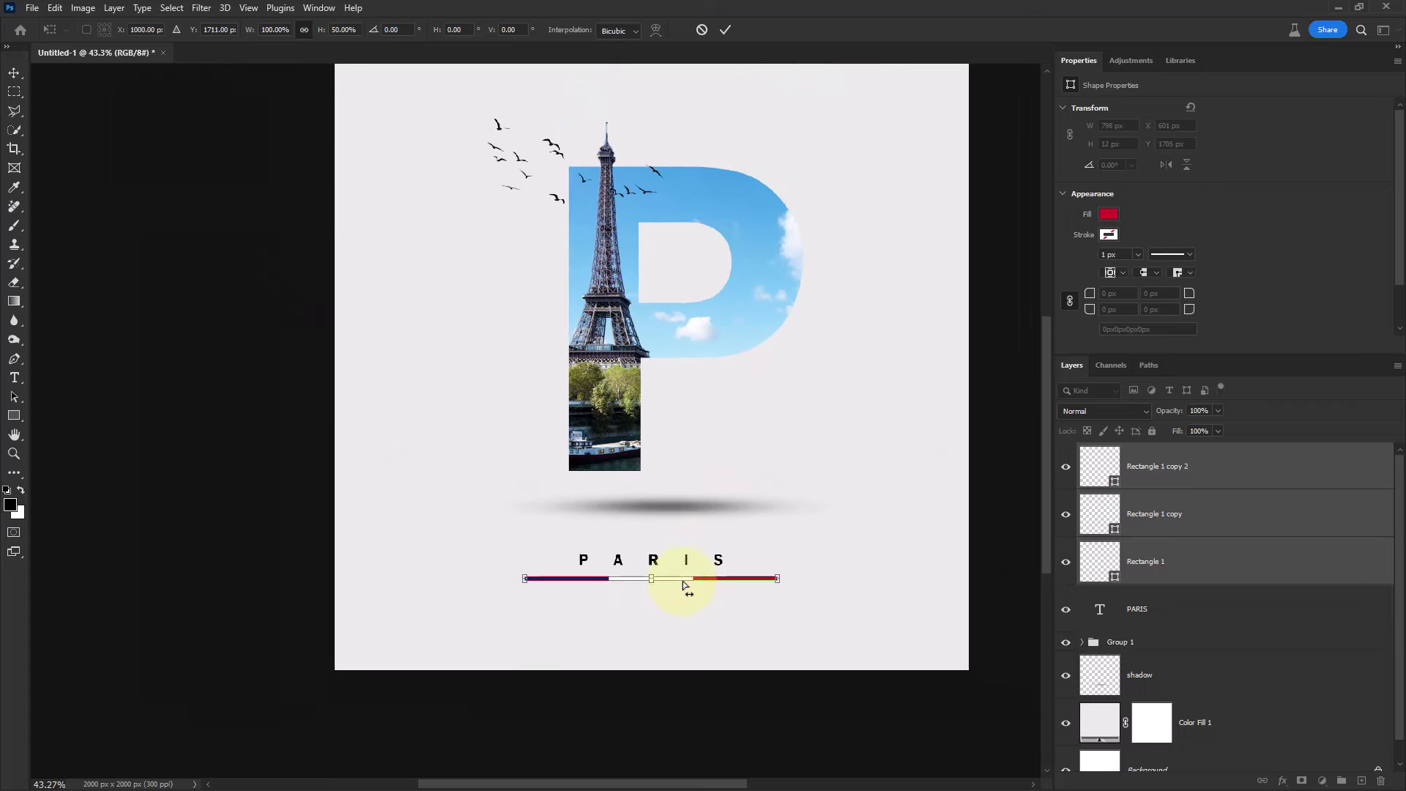
{"action": "left_click", "coordinate": [725, 29]}
{"action": "scroll", "coordinate": [710, 577], "scroll_direction": "up", "scroll_amount": 1}
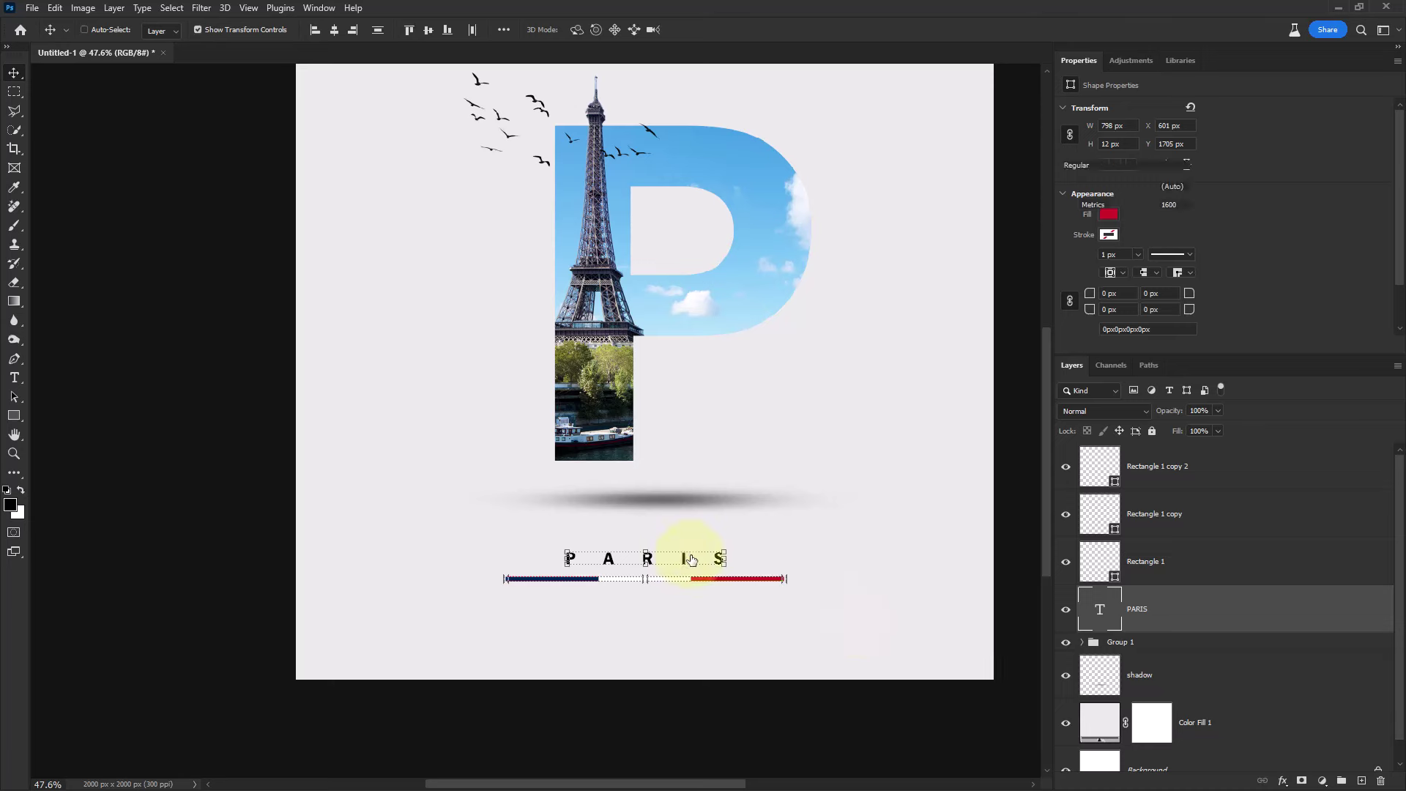
{"action": "left_click_drag", "start_coordinate": [690, 562], "coordinate": [693, 612]}
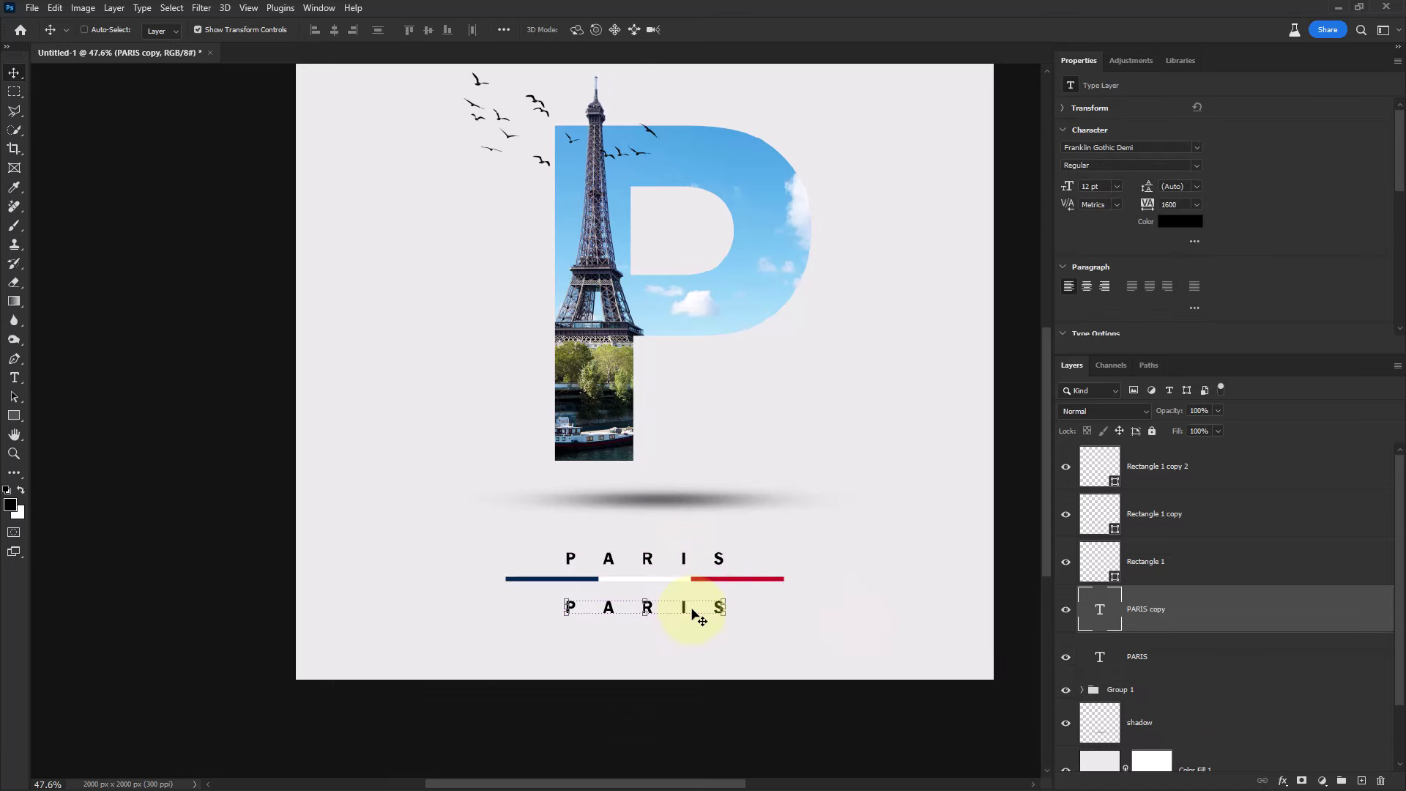
- Retype the copied text as FRANCE at 19 pt with 140 tracking
{"action": "double_click", "coordinate": [693, 613]}
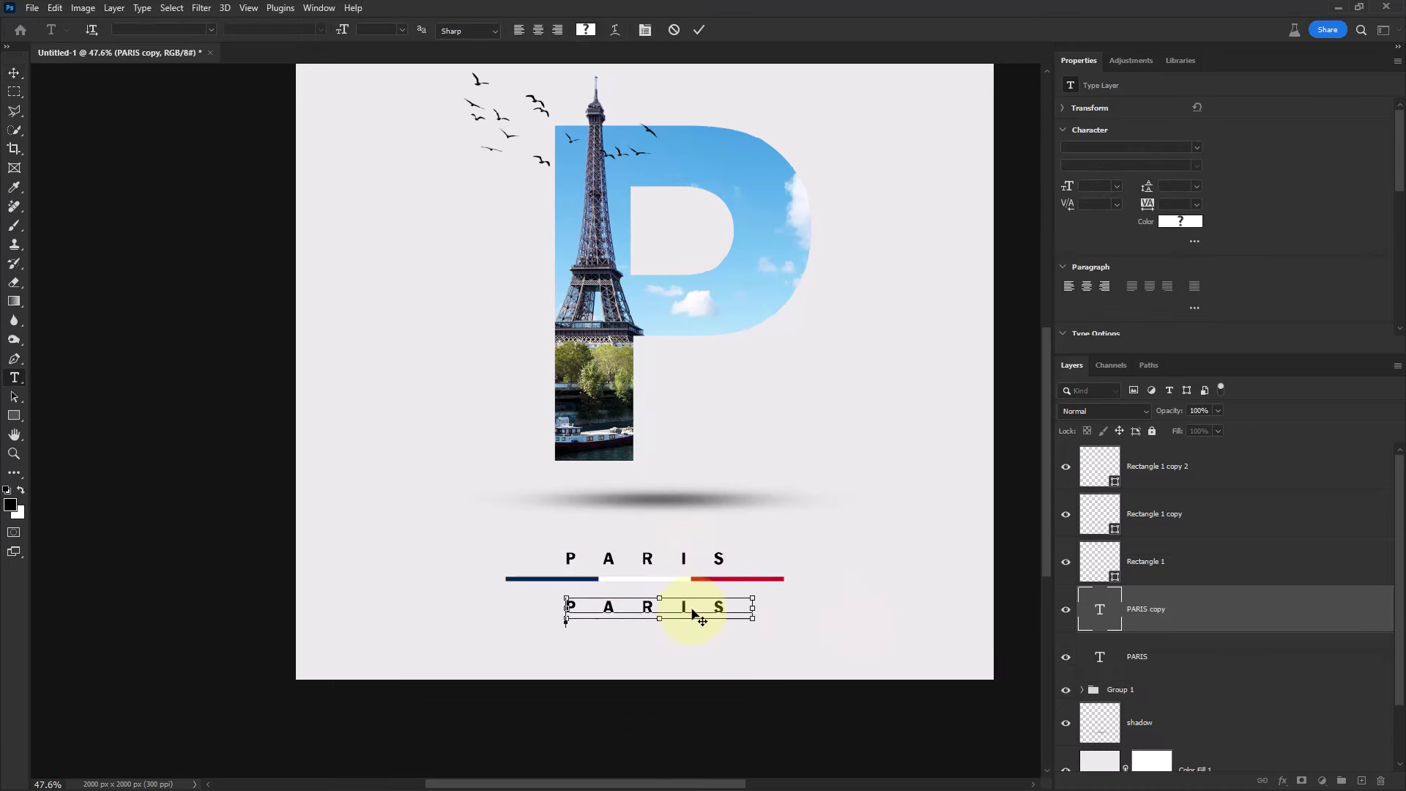
{"action": "type", "text": "F"}
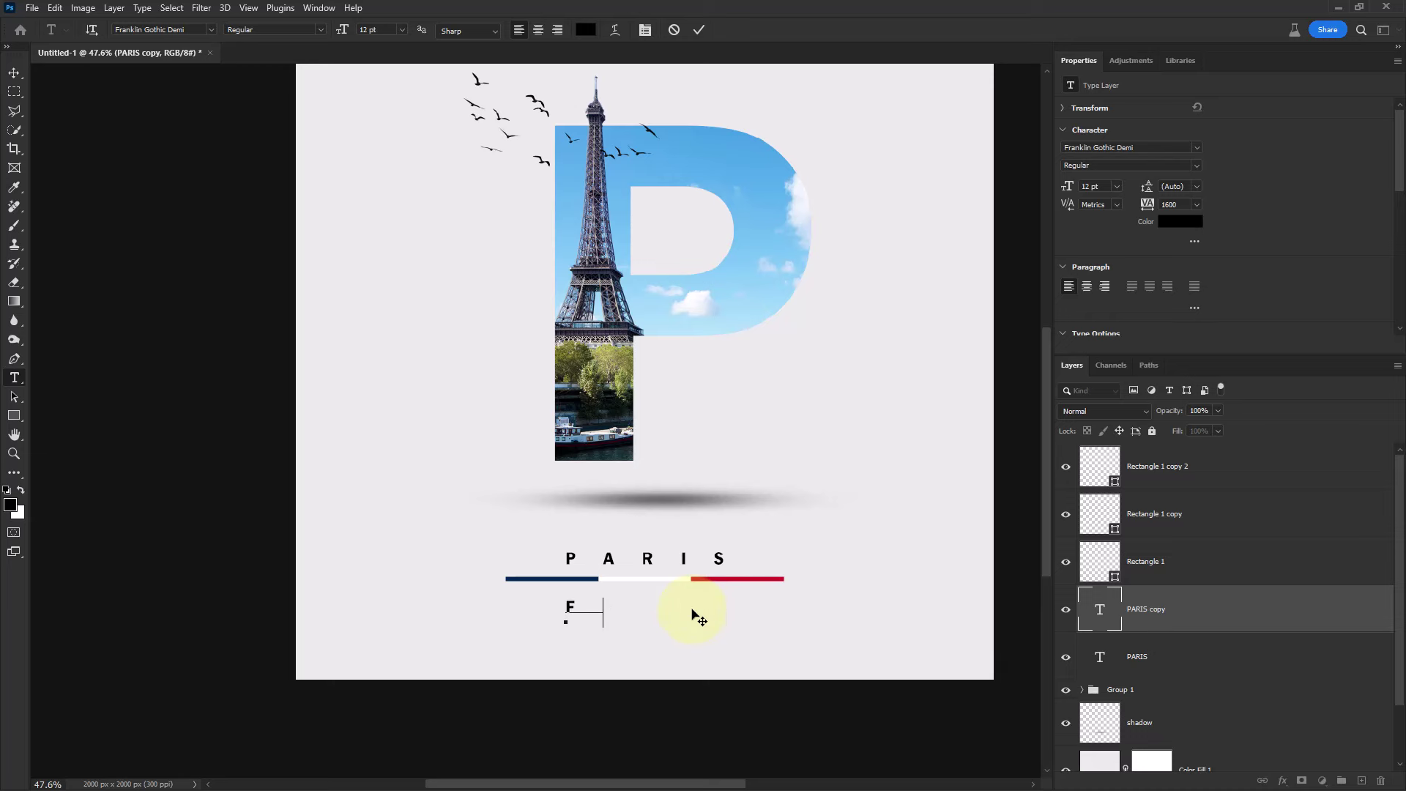
{"action": "type", "text": "RANCE"}
{"action": "key", "text": "ctrl+a"}
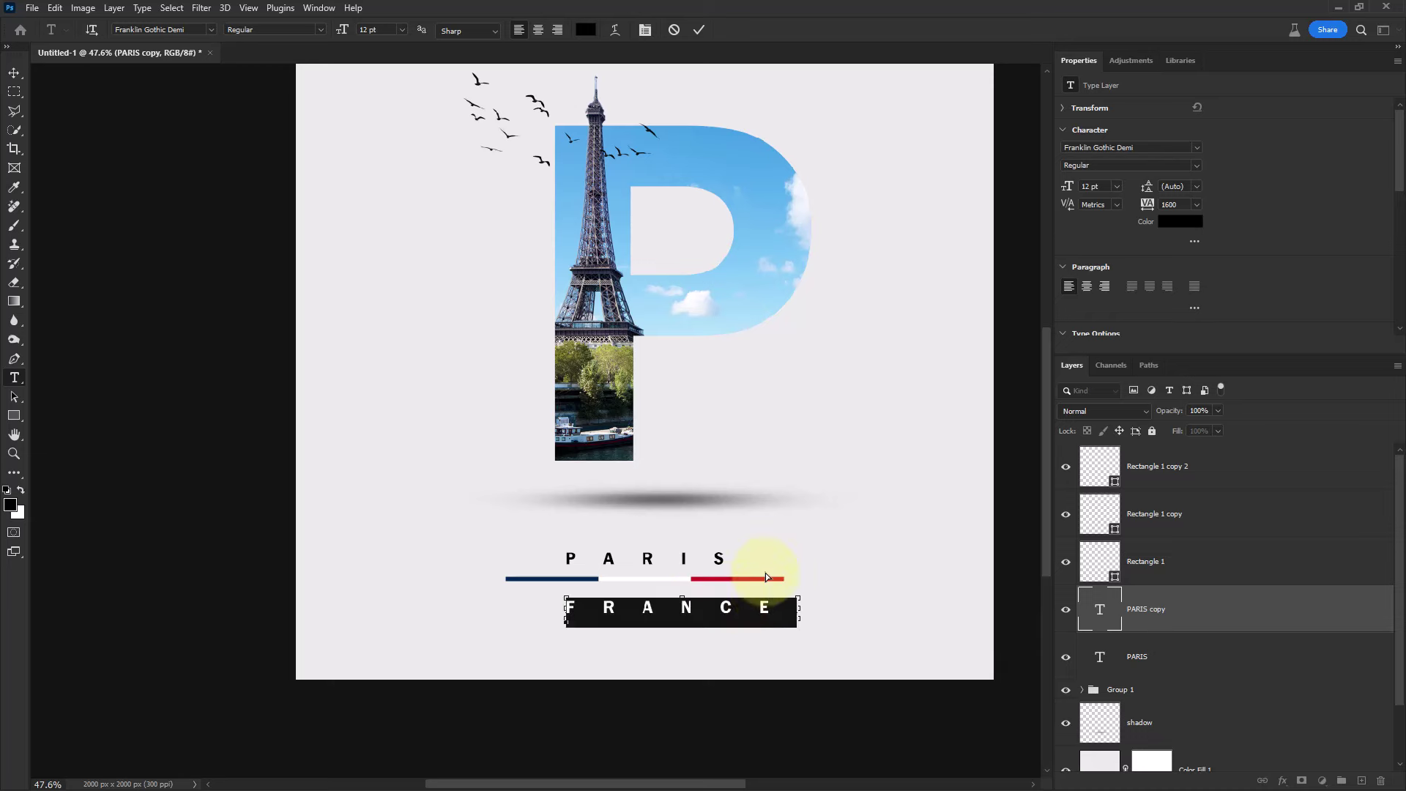
{"action": "left_click", "coordinate": [1198, 204]}
{"action": "left_click", "coordinate": [1181, 300]}
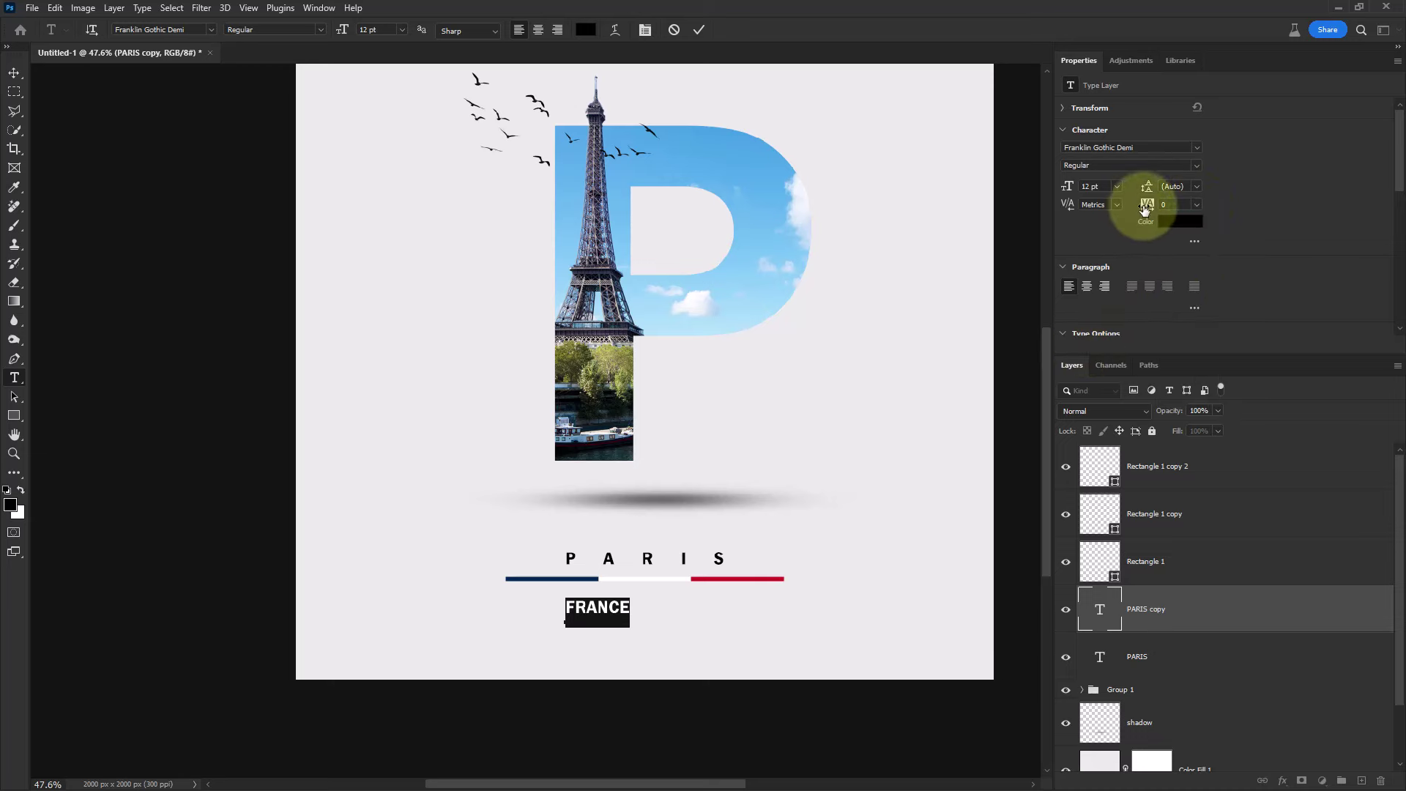
{"action": "left_click_drag", "start_coordinate": [1145, 210], "coordinate": [1151, 210]}
{"action": "left_click_drag", "start_coordinate": [1069, 187], "coordinate": [1072, 191]}
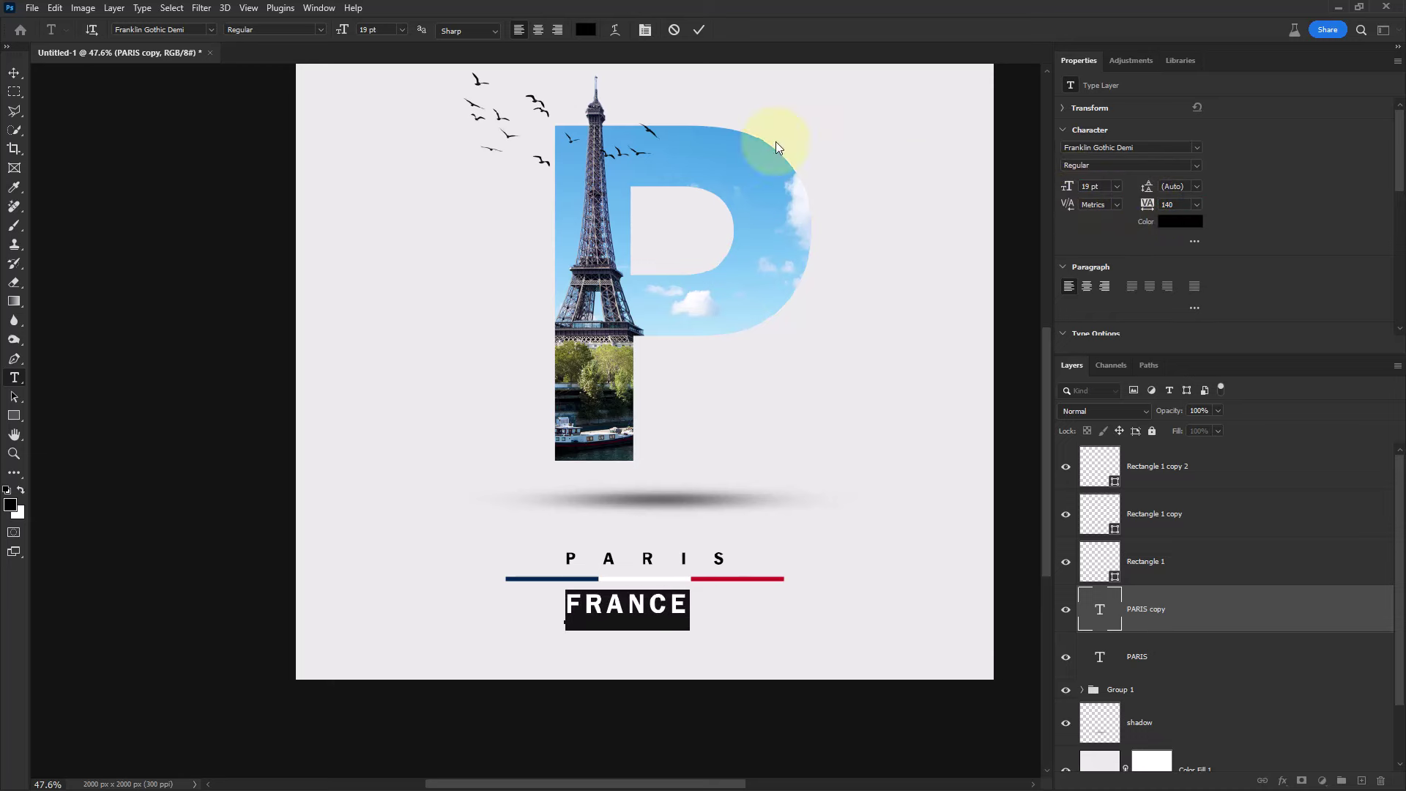
{"action": "left_click", "coordinate": [699, 30]}
- Centre FRANCE beneath the tricolour strip, then select the red bar layer
{"action": "key", "text": "v"}
{"action": "left_click_drag", "start_coordinate": [655, 605], "coordinate": [679, 605]}
{"action": "scroll", "coordinate": [862, 521], "scroll_direction": "down", "scroll_amount": 3}
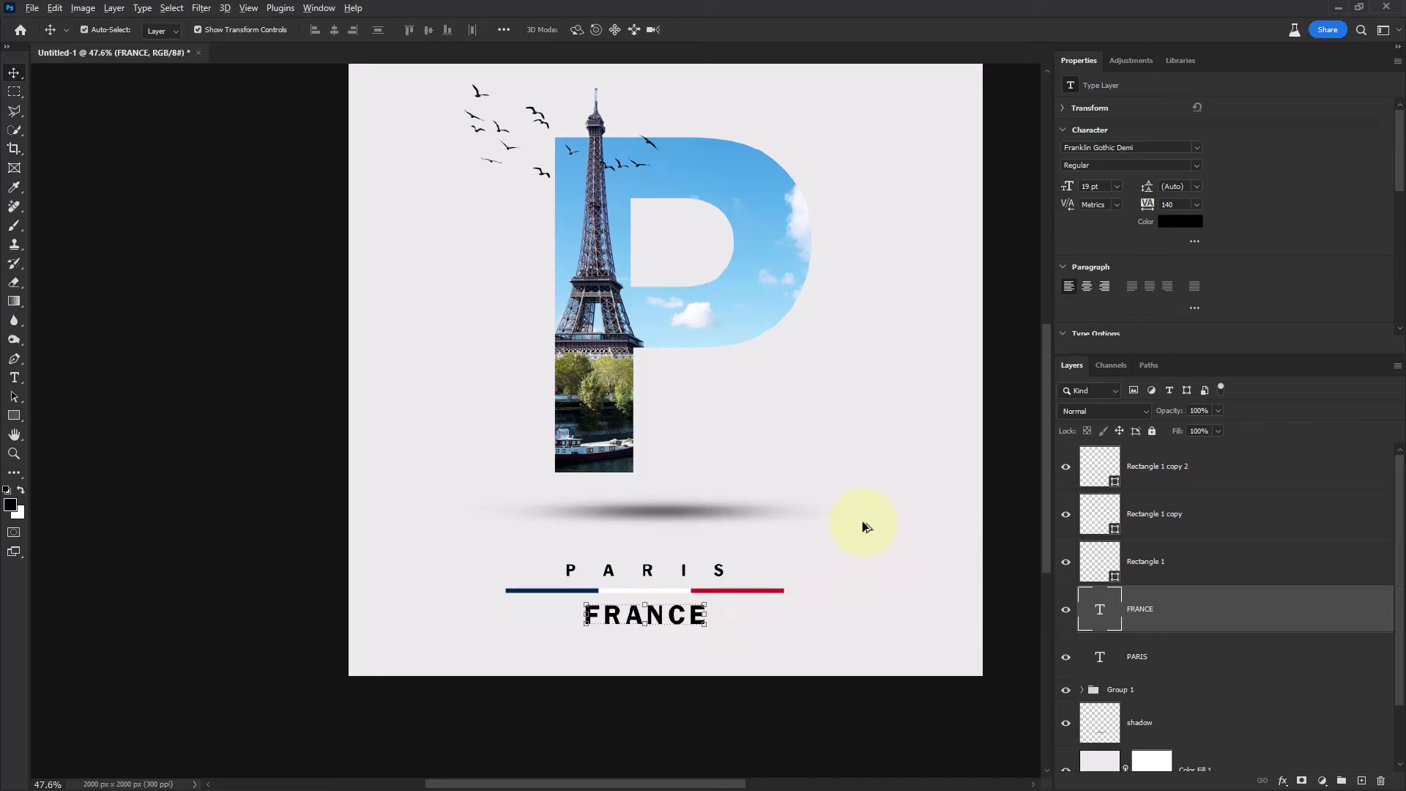
{"action": "scroll", "coordinate": [783, 536], "scroll_direction": "down", "scroll_amount": 2}
{"action": "key", "text": "ctrl"}
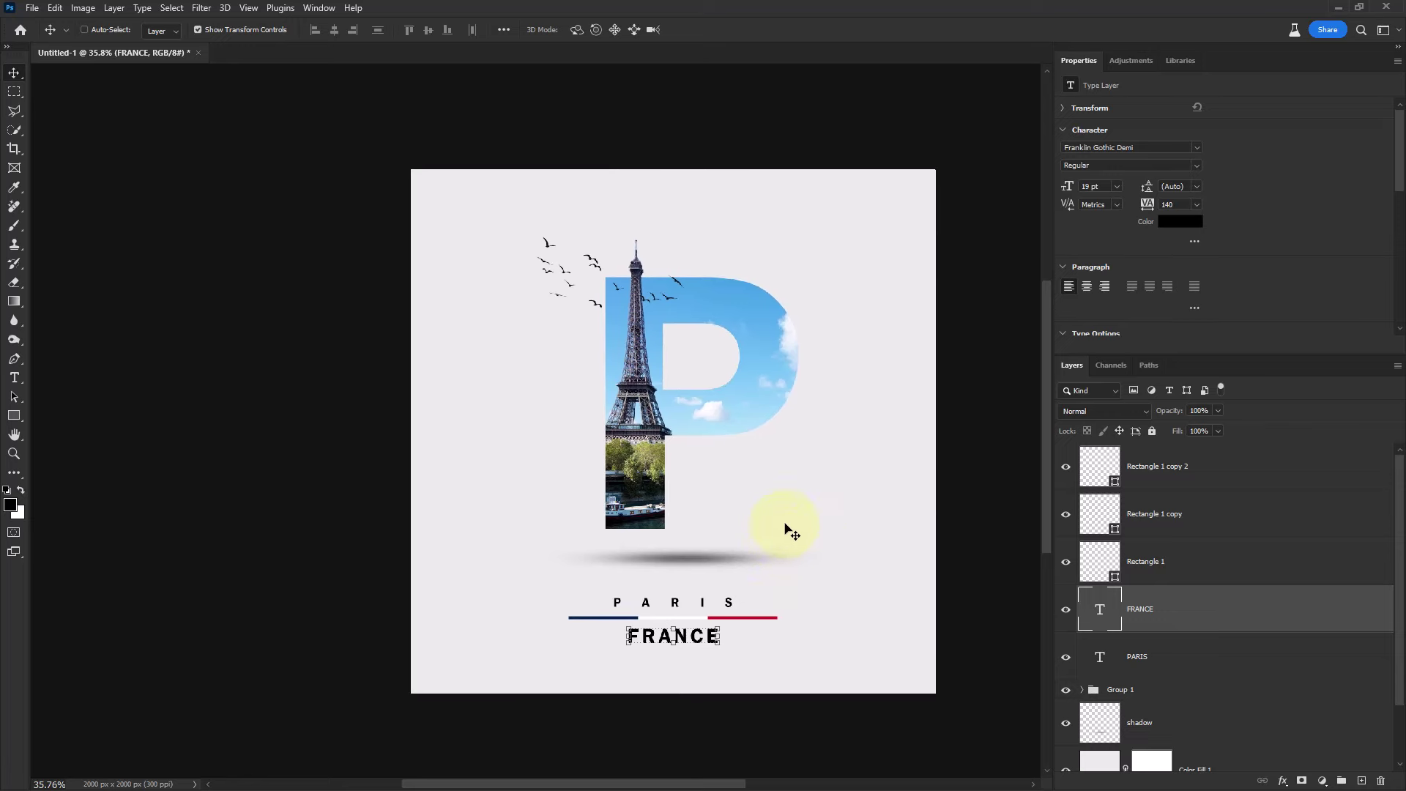
{"action": "left_click", "coordinate": [1219, 476]}
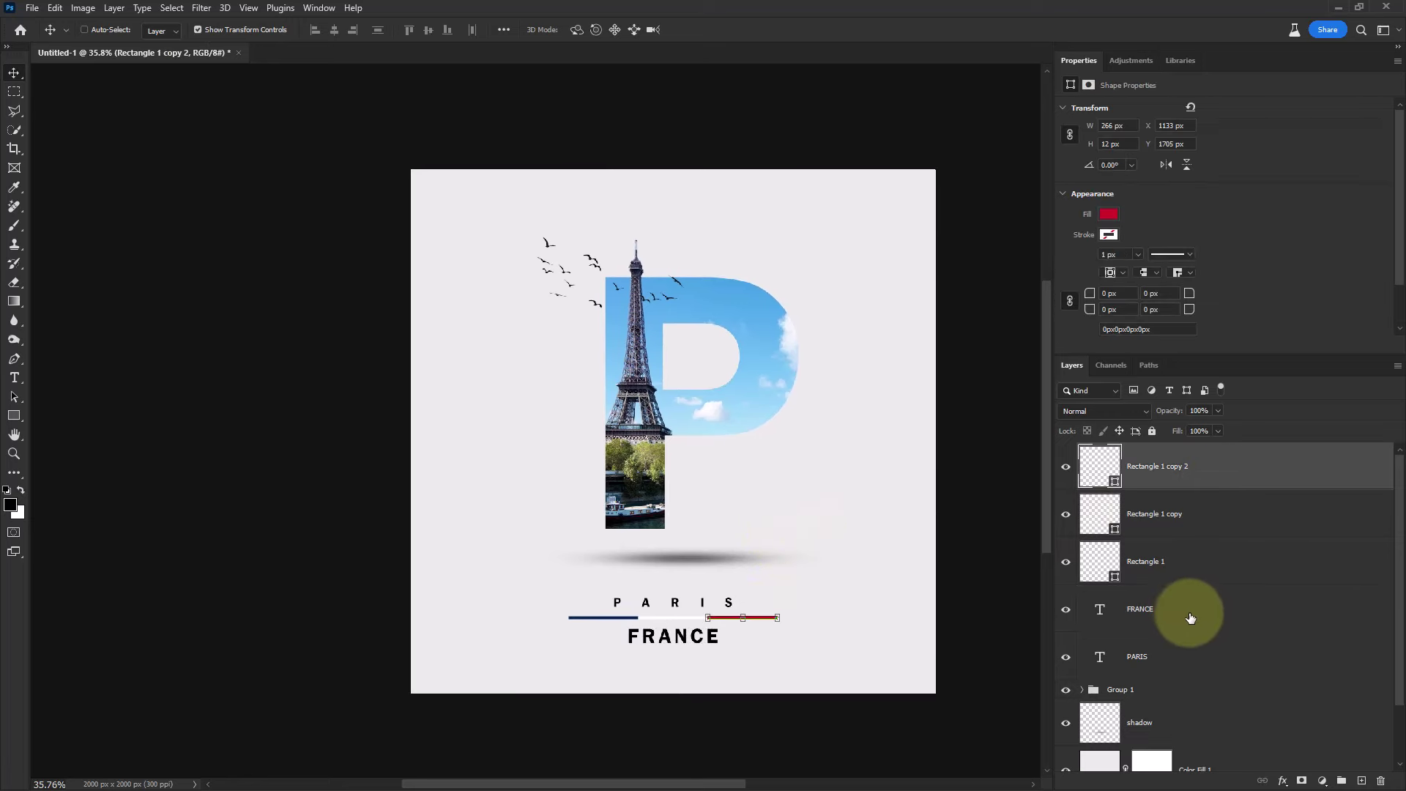